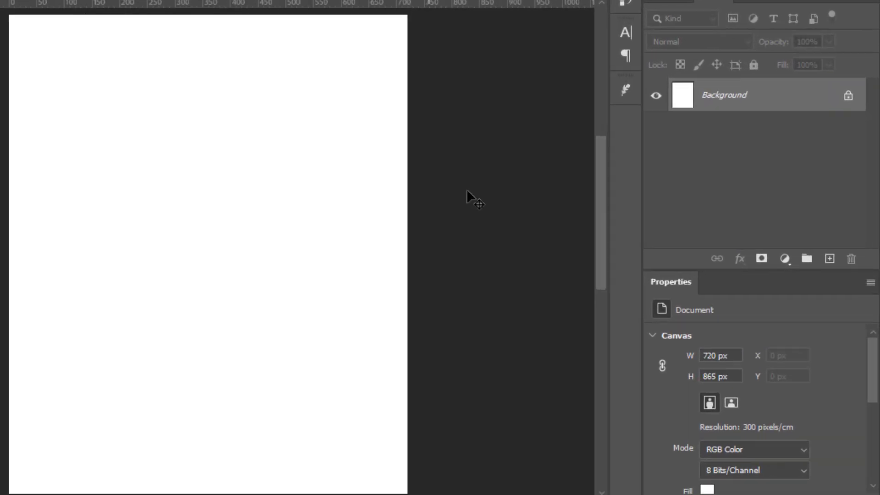
Step: Add a gradient fill layer above the background and set its style to Radial
left_click(768, 356)
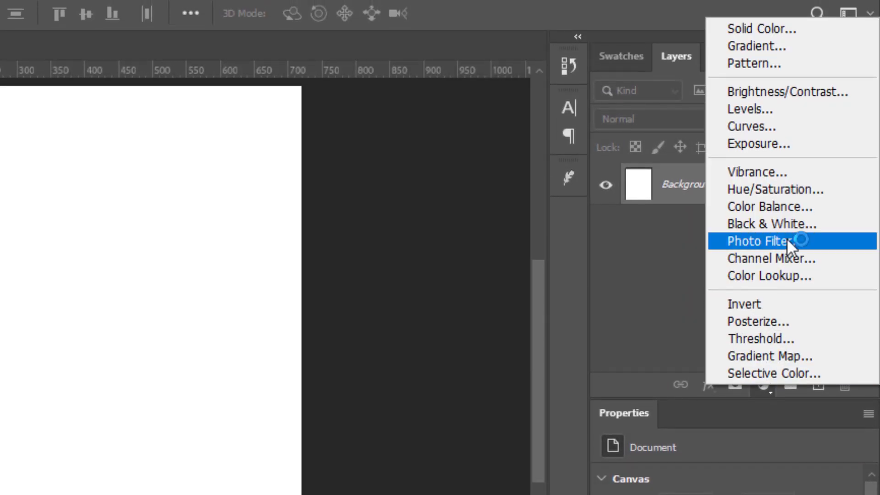
left_click(766, 45)
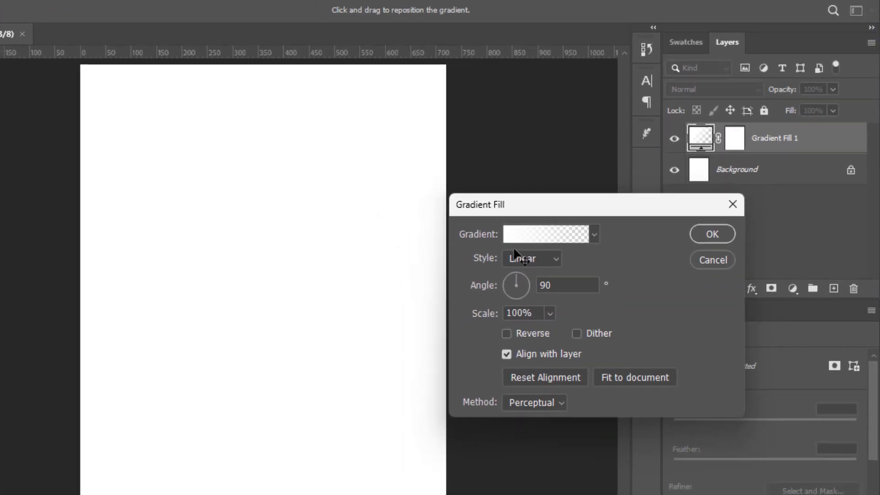
left_click(595, 235)
left_click(635, 235)
left_click(556, 258)
left_click(522, 286)
Step: Apply the yellow-to-red Orange_05 preset from the Oranges group to the gradient fill
left_click(594, 235)
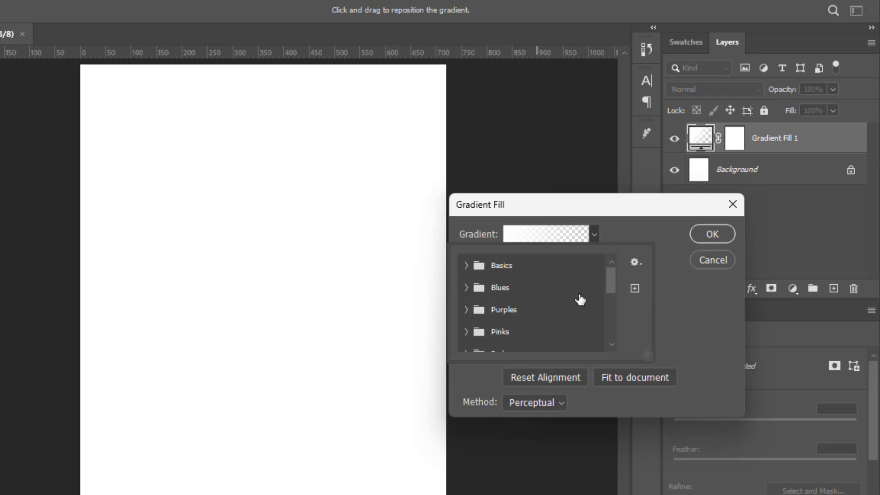
left_click_drag(611, 284, 609, 296)
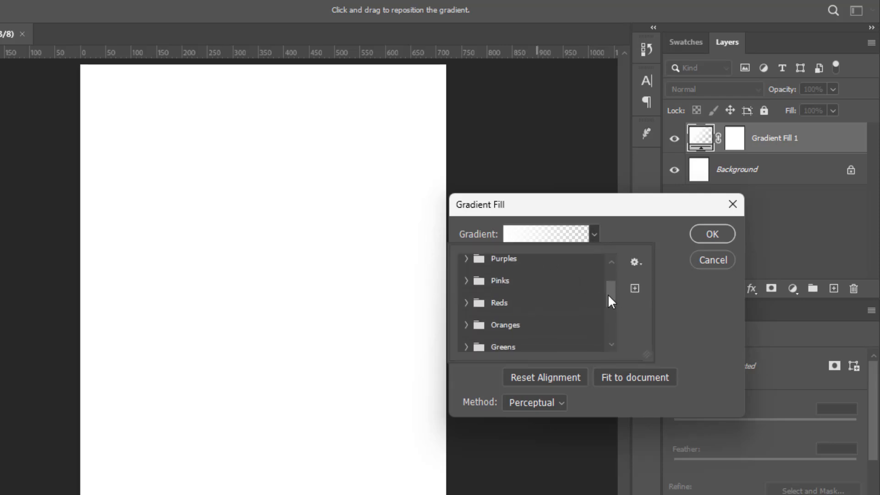
left_click(466, 324)
scroll(608, 296, "down", 2)
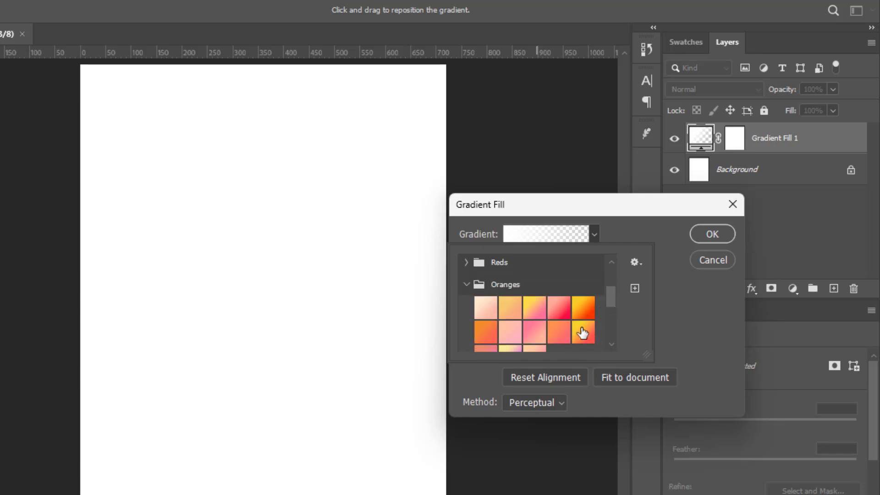
left_click(583, 307)
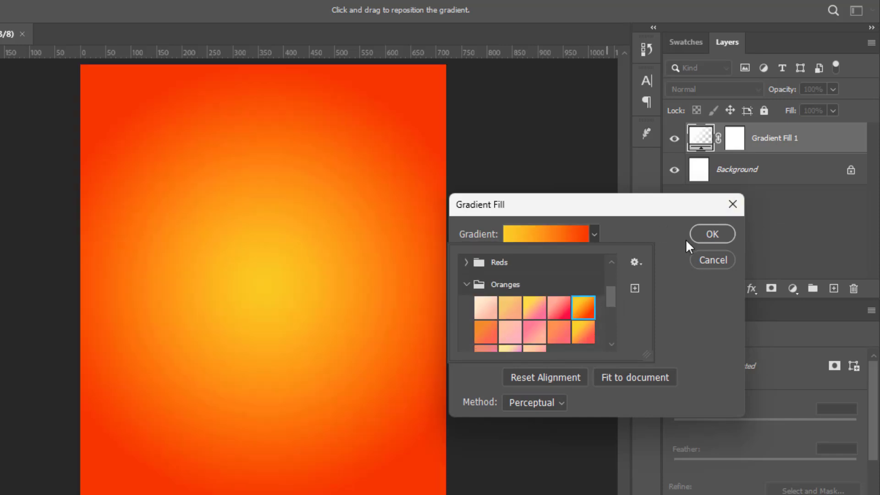
left_click(711, 234)
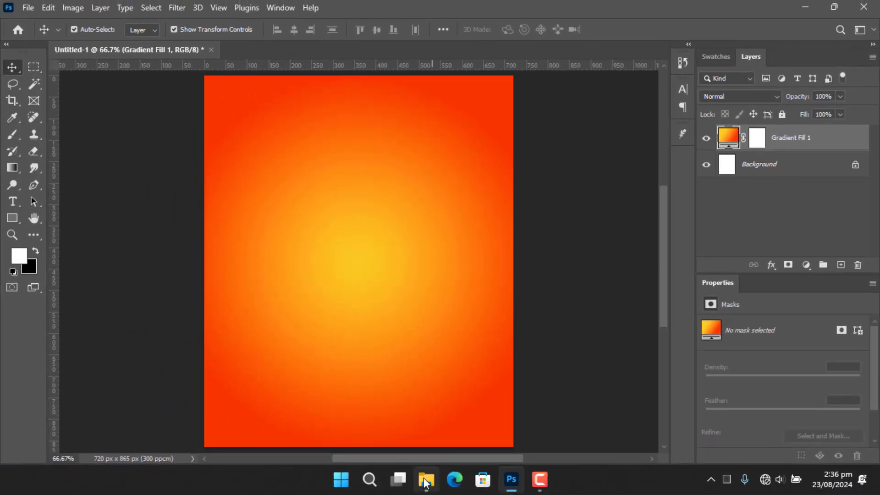
Step: Place the YOGURT bottle photo from the file explorer into the document at its fitted size
left_click(425, 482)
left_click_drag(590, 317, 250, 277)
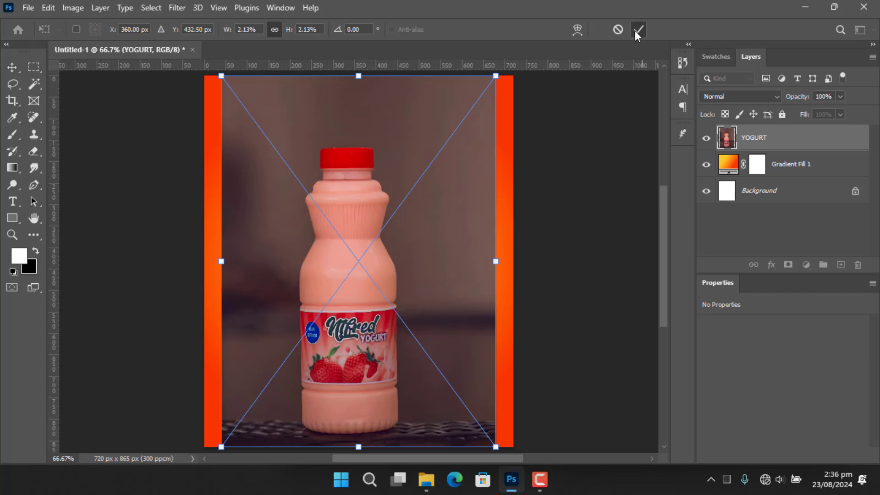
left_click(638, 29)
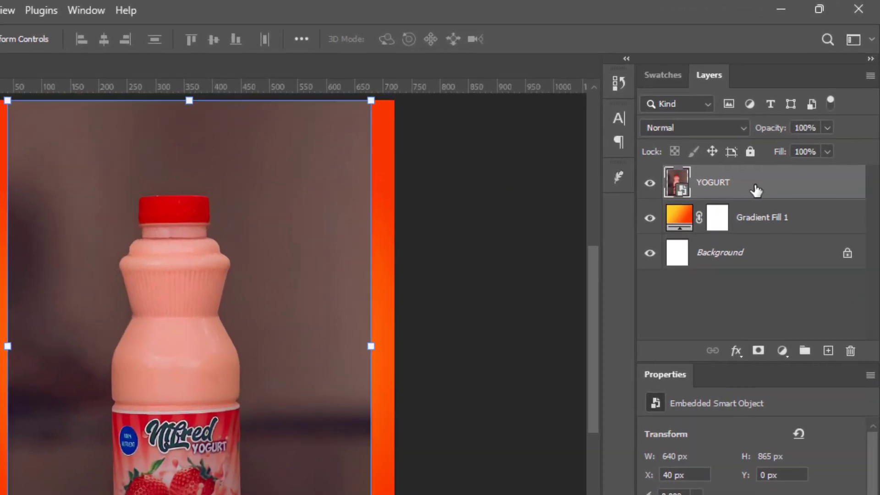
Step: Rasterize the YOGURT layer and remove its background so only the bottle is left
right_click(765, 182)
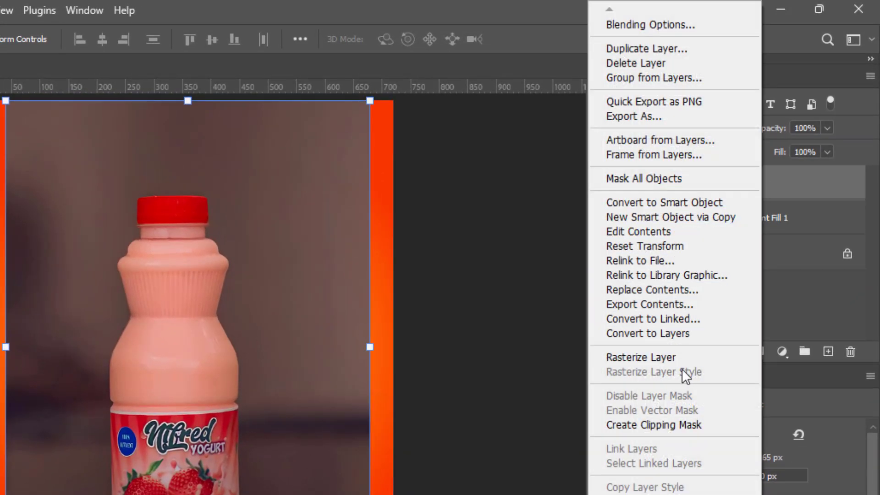
left_click(672, 358)
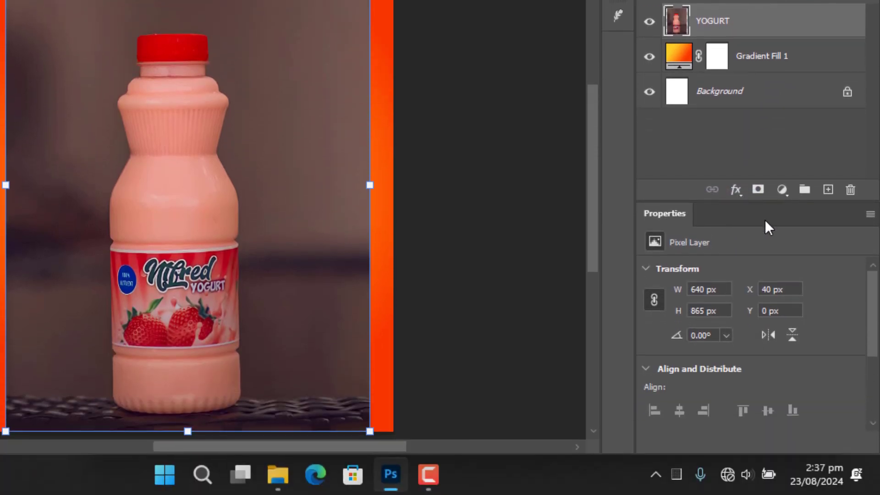
left_click_drag(869, 296, 872, 362)
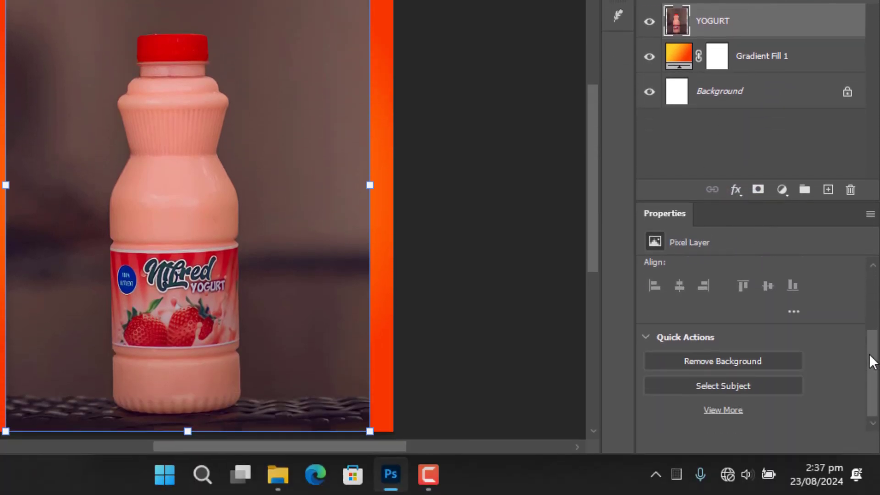
left_click(732, 362)
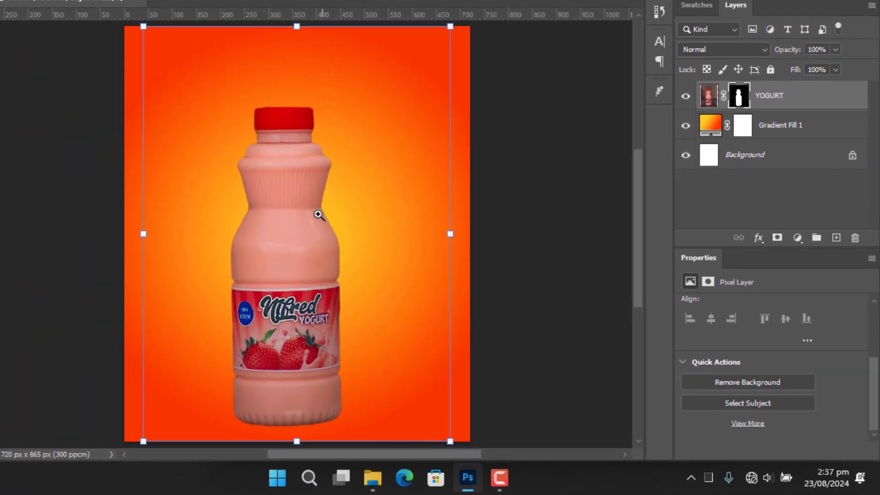
Step: Apply the layer mask of the YOGURT layer permanently to its pixels
mouse_move(306, 223)
left_mouse_down()
mouse_move(340, 208)
mouse_move(317, 222)
mouse_move(324, 224)
left_mouse_up()
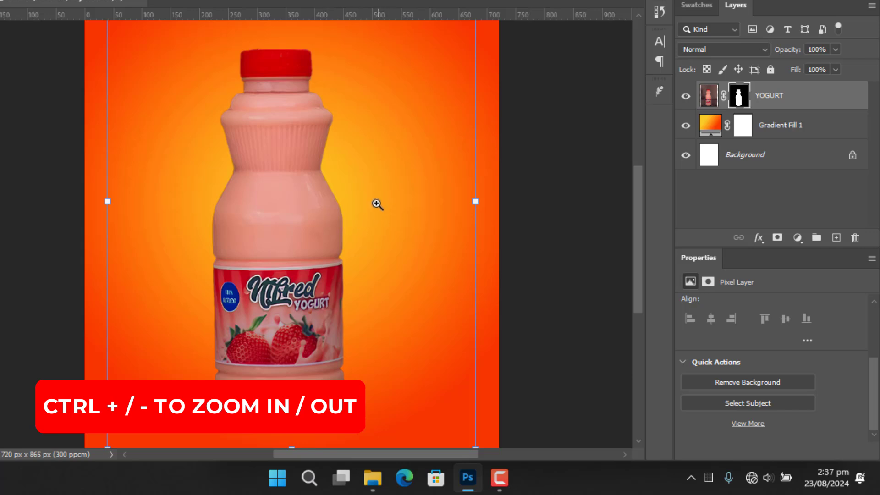
mouse_move(377, 204)
left_mouse_down()
mouse_move(387, 196)
mouse_move(363, 208)
left_mouse_up()
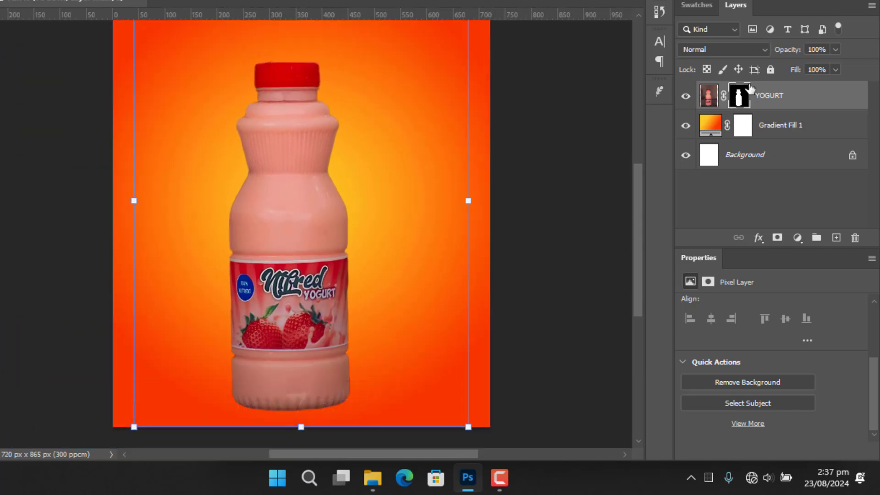
right_click(746, 97)
left_click(780, 130)
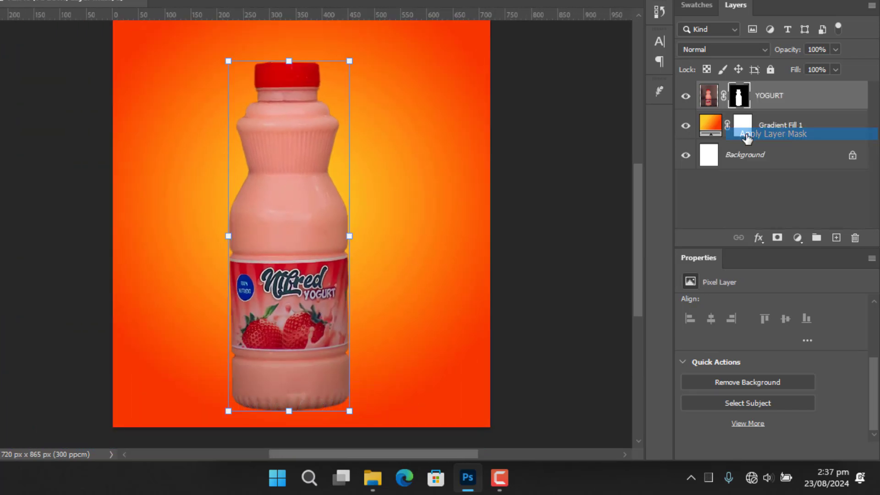
Step: Transform the bottle to about 97.7% width and 91.8% height, and centre it on the canvas at X 360 px, Y 432.5 px
left_click_drag(434, 147, 422, 181)
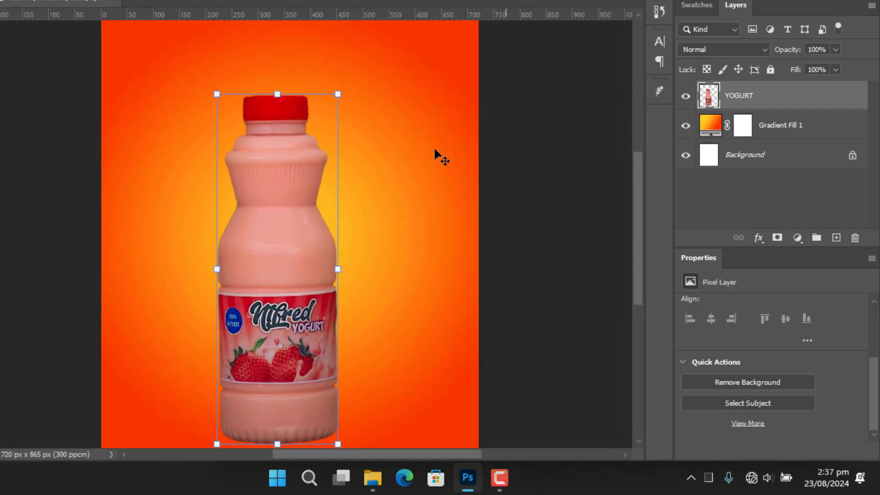
mouse_move(337, 269)
left_mouse_down()
mouse_move(353, 268)
mouse_move(345, 271)
left_mouse_up()
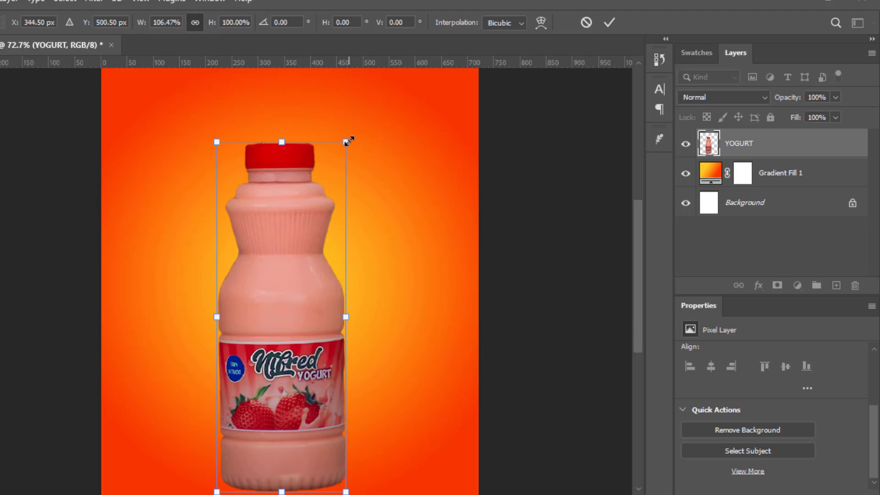
left_click_drag(346, 98, 335, 127)
left_click_drag(298, 260, 313, 211)
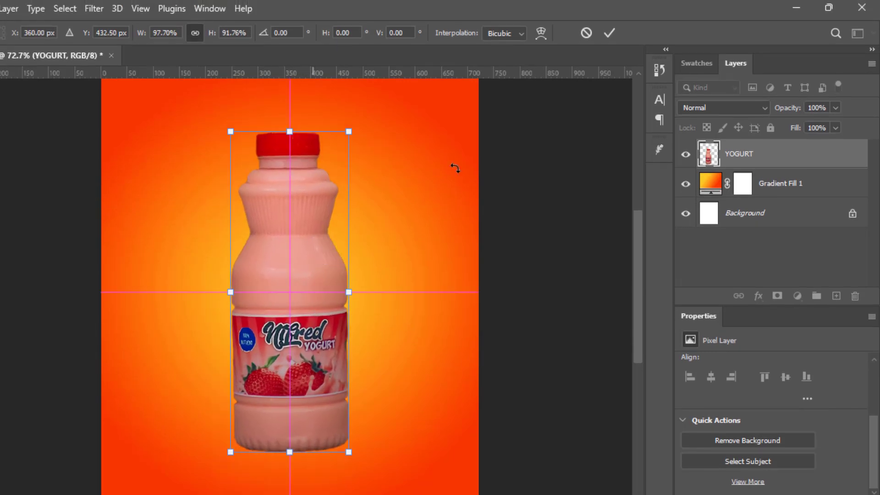
left_click(609, 32)
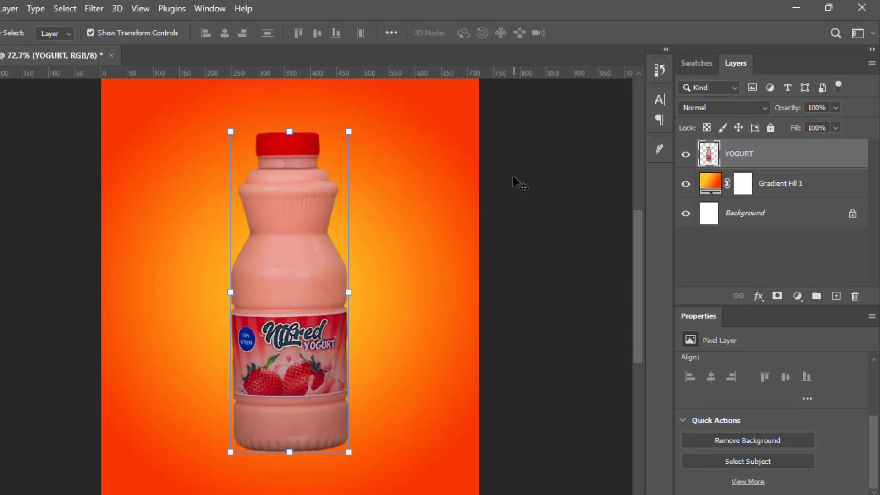
Step: Edit the gradient fill's colours and set the start stop to the pink sampled from the bottle's body
double_click(709, 183)
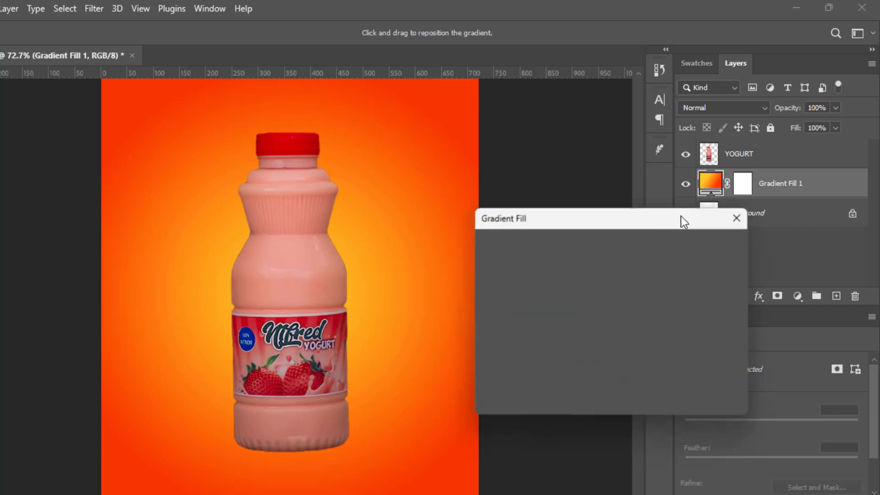
left_click(581, 247)
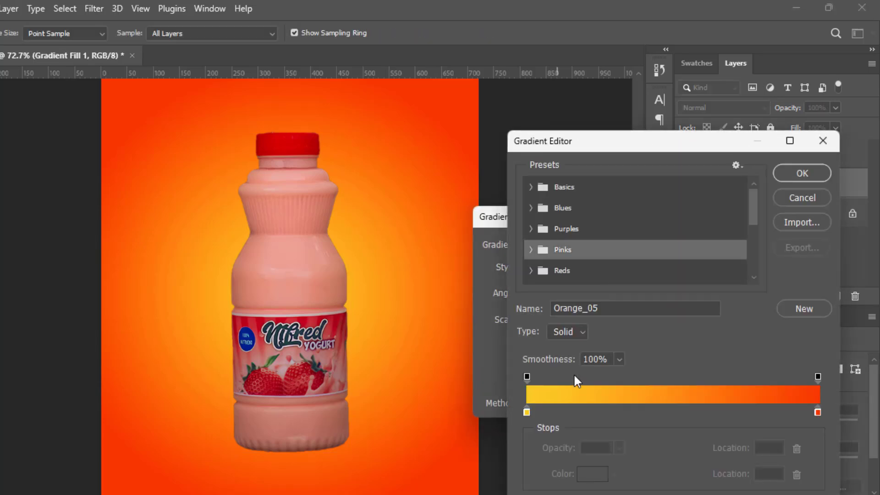
left_click(526, 411)
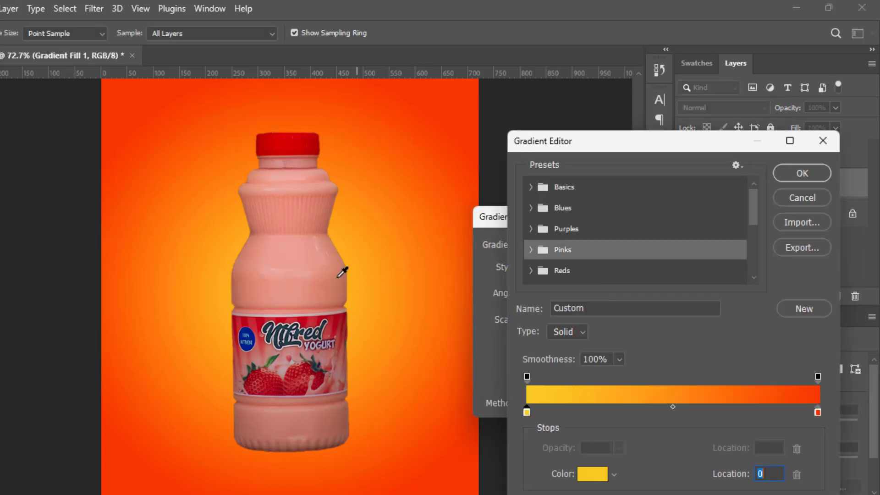
left_click(299, 277)
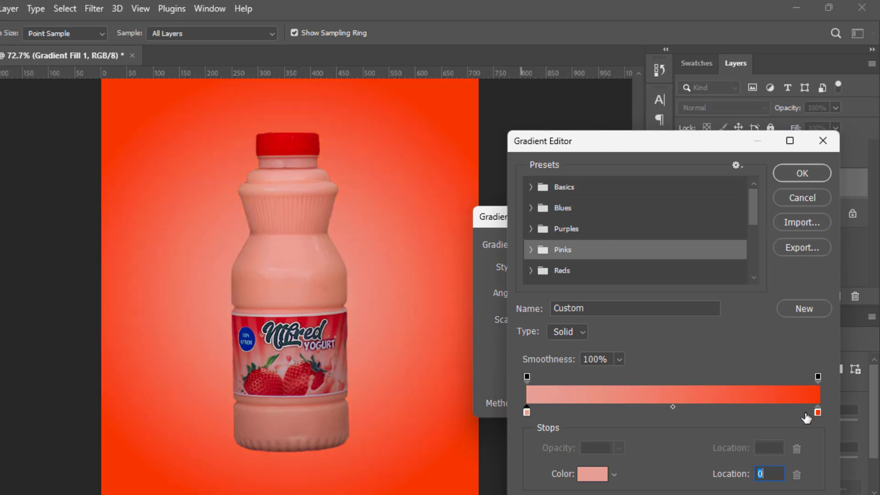
Step: Set the gradient's end stop to the red sampled from the bottle cap, with the stop at the gradient's far end
left_click_drag(818, 410, 814, 410)
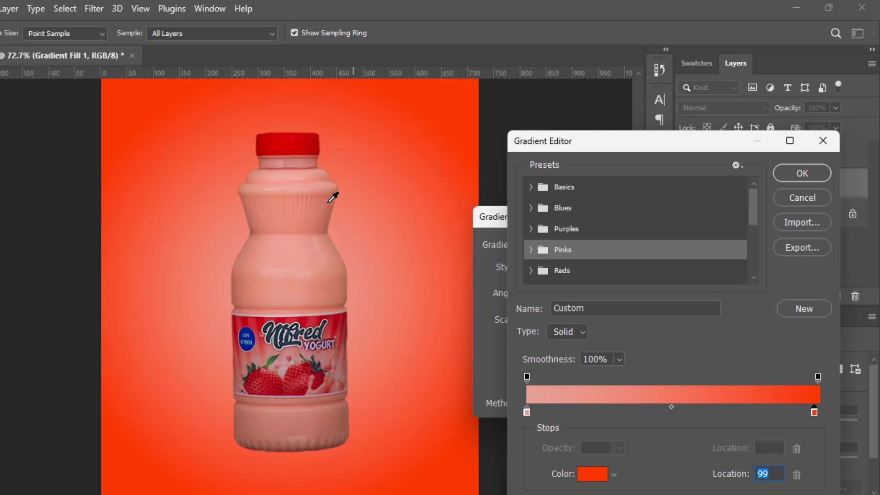
left_click(302, 145)
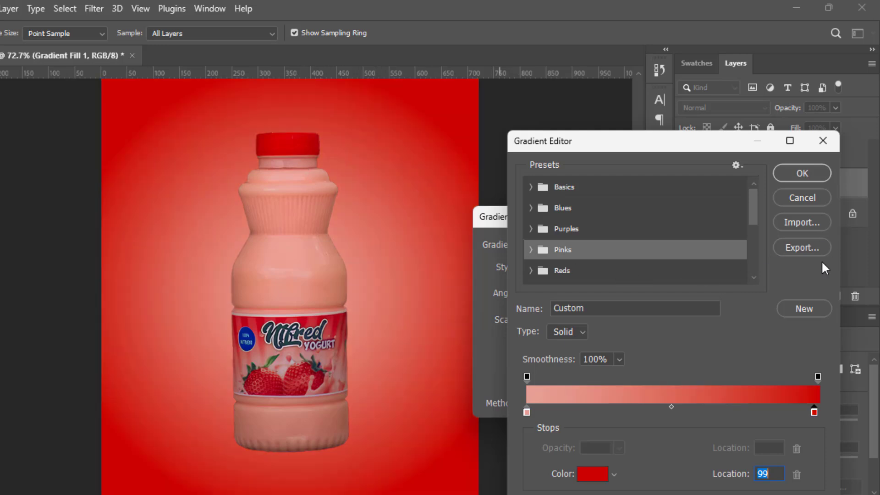
left_click_drag(817, 407, 823, 407)
left_click(806, 176)
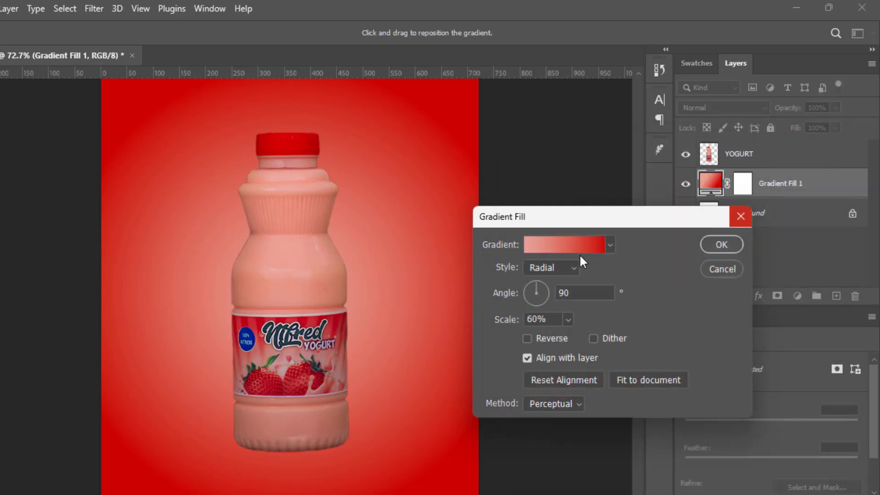
Step: Increase the scale of the radial gradient fill to 91%
left_click_drag(505, 324, 512, 326)
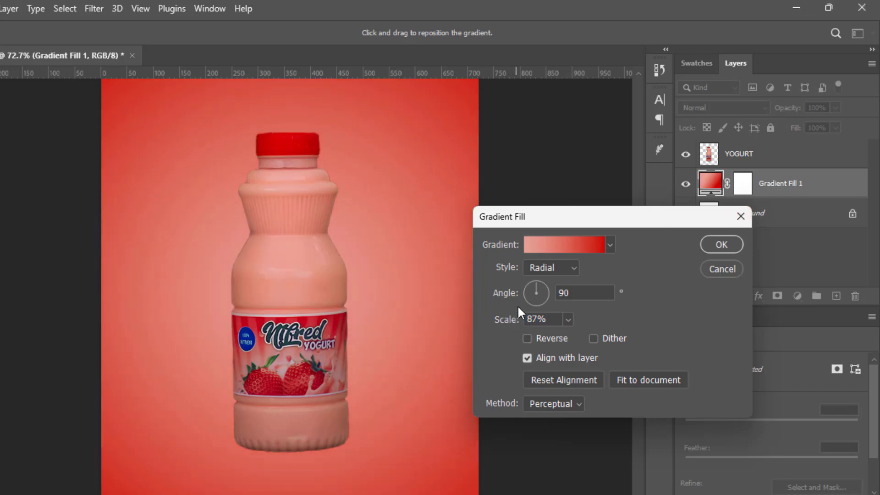
left_click_drag(509, 323, 510, 320)
left_click(718, 242)
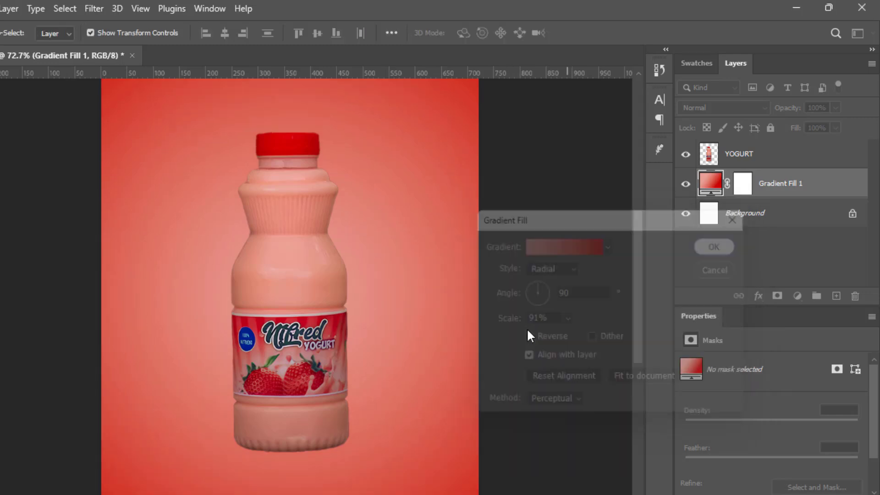
Step: Add a Curves adjustment above the YOGURT layer and raise the upper part of the curve slightly to brighten the image
left_click(305, 267)
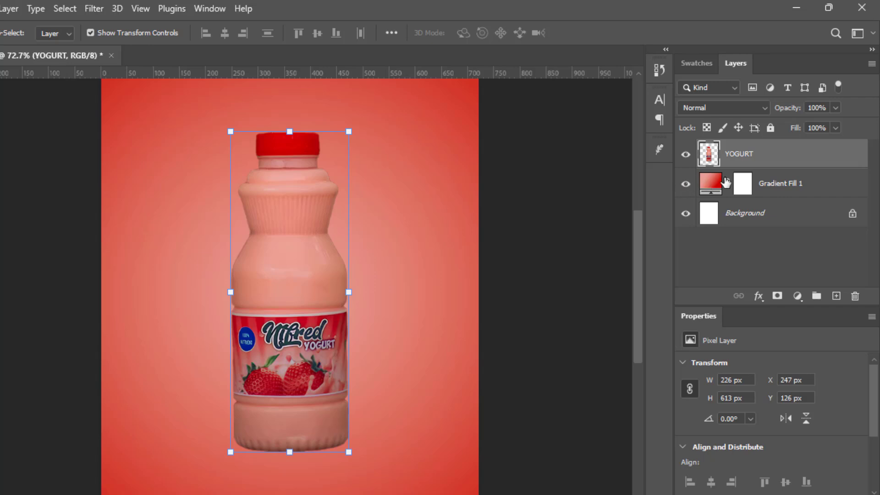
left_click(797, 297)
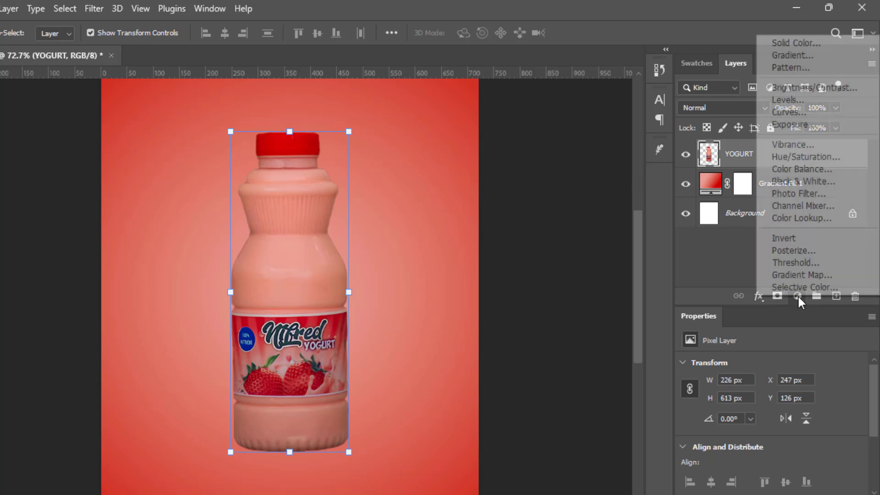
left_click(807, 117)
mouse_move(878, 339)
left_mouse_down()
mouse_move(872, 375)
mouse_move(877, 341)
left_mouse_up()
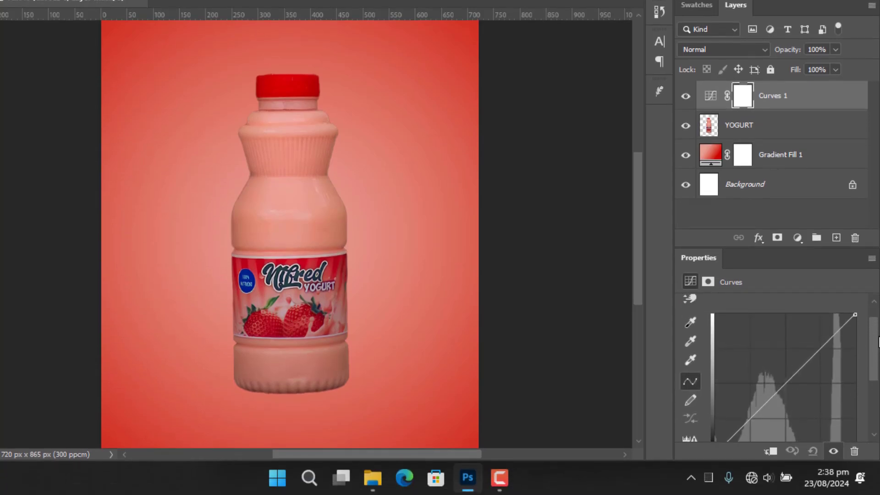
left_click_drag(811, 353, 811, 340)
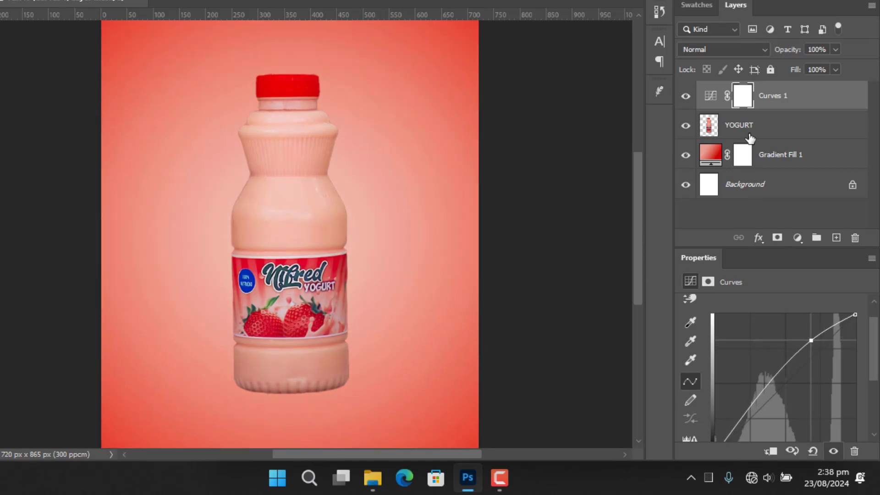
Step: Clip the Curves adjustment to the YOGURT layer so it affects only the bottle
left_click(819, 102)
right_click(825, 98)
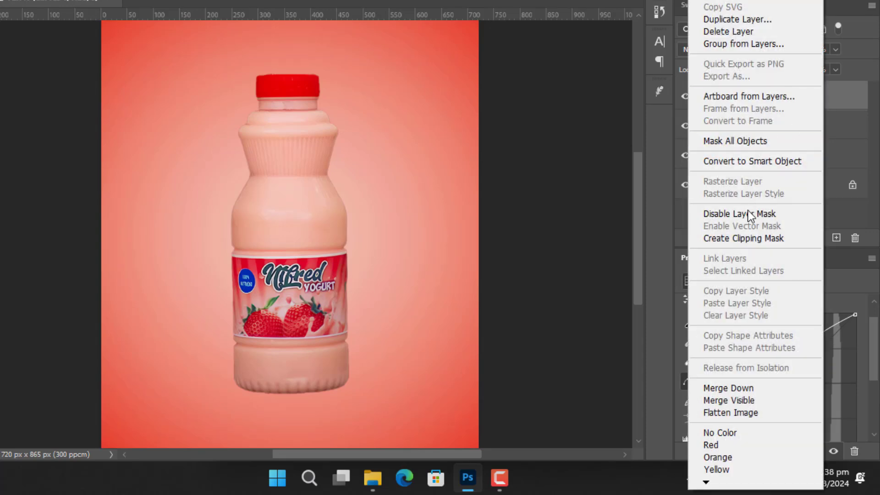
left_click(757, 238)
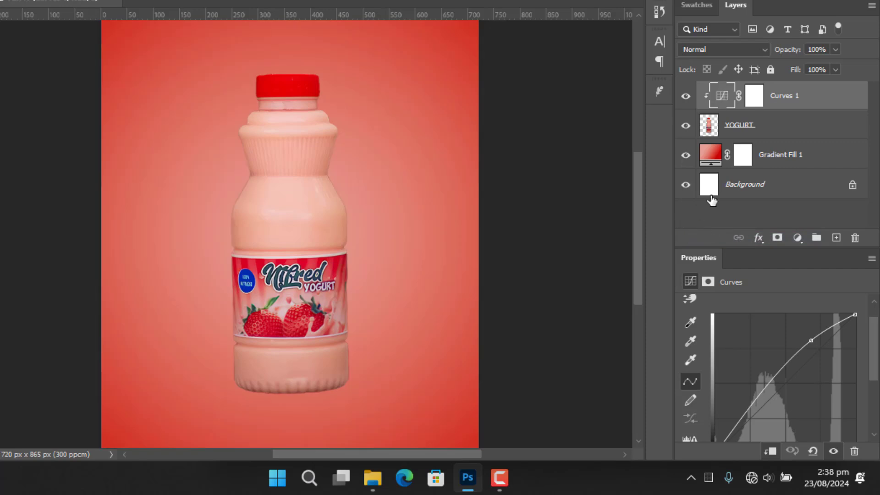
Step: Compare the bottle with and without the Curves adjustment by toggling that layer's visibility
left_click(688, 99)
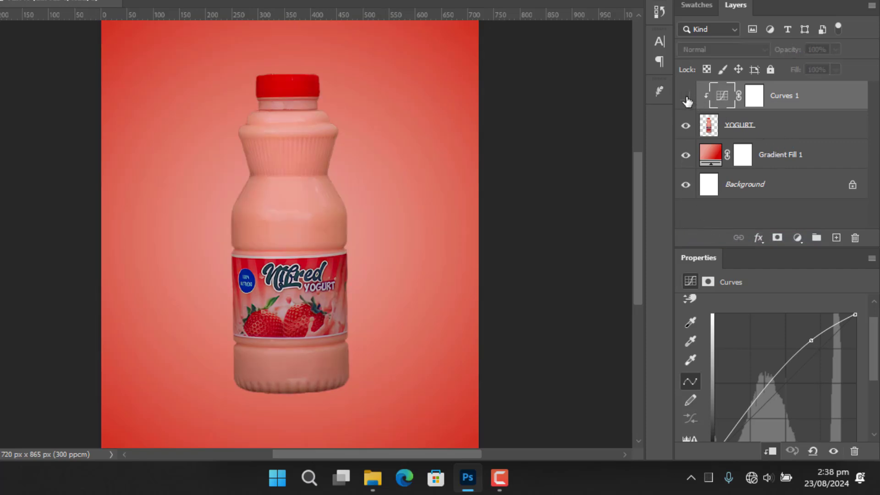
left_click(687, 99)
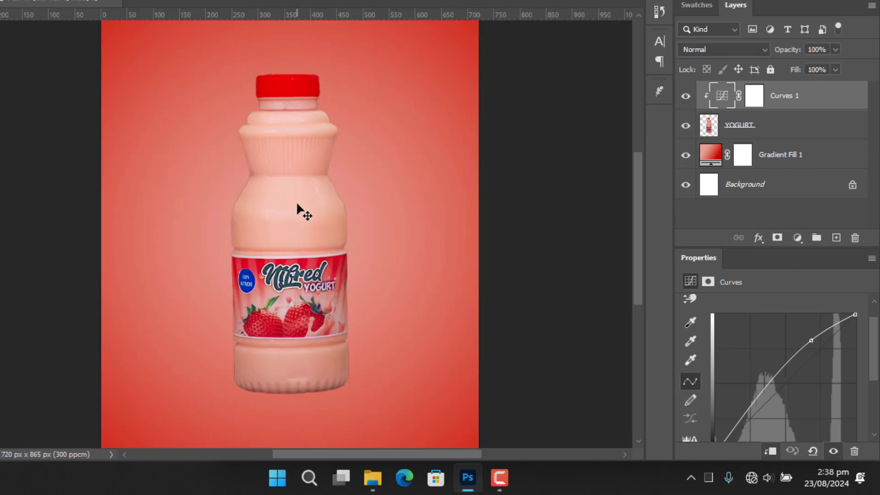
mouse_move(293, 204)
left_mouse_down()
mouse_move(329, 196)
mouse_move(308, 204)
left_mouse_up()
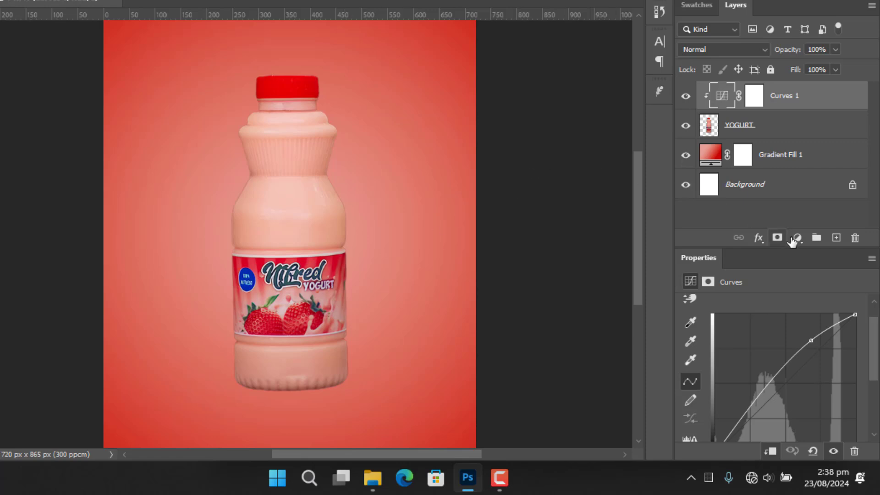
Step: Add a white (ffffff) Solid Color fill layer above the Curves adjustment
left_click(797, 238)
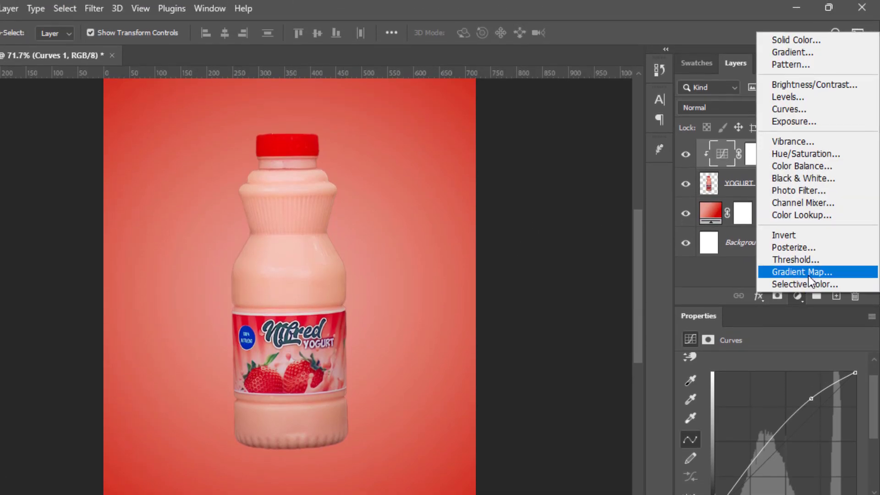
left_click(813, 41)
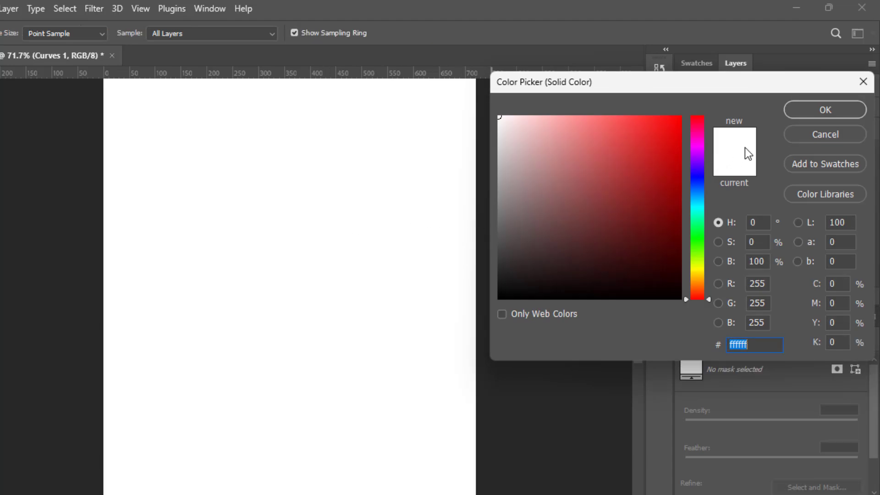
left_click(824, 110)
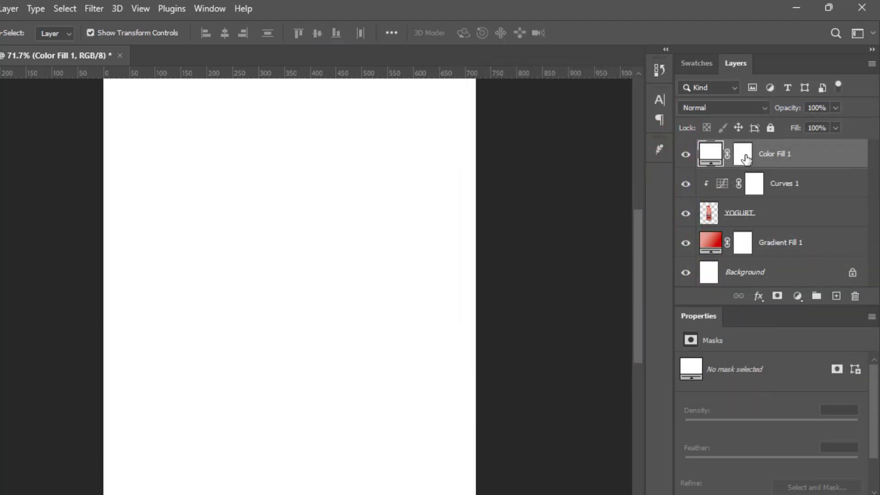
Step: Fill the white color layer's mask with black at 100% opacity and clip the layer to the bottle
left_click(743, 155)
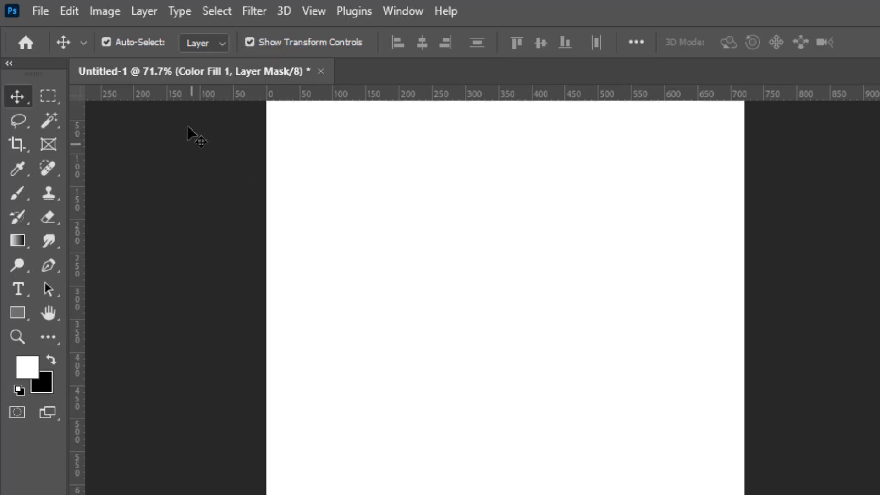
left_click(75, 10)
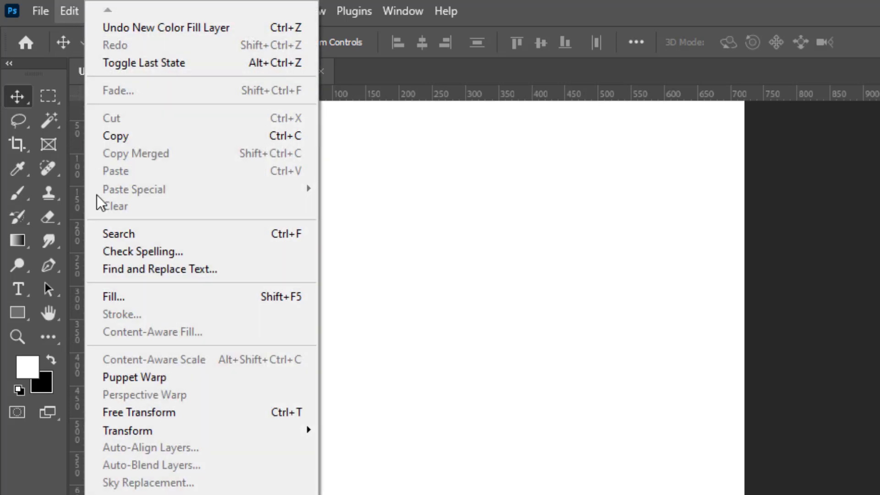
left_click(147, 298)
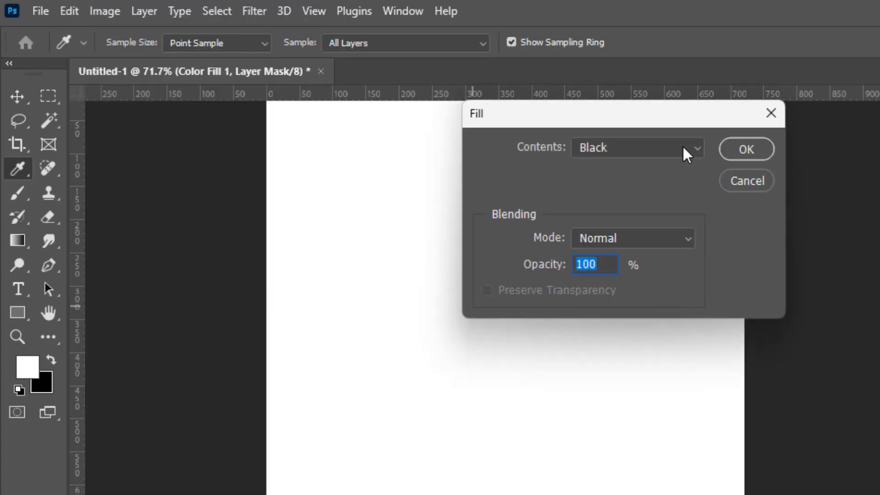
left_click(740, 148)
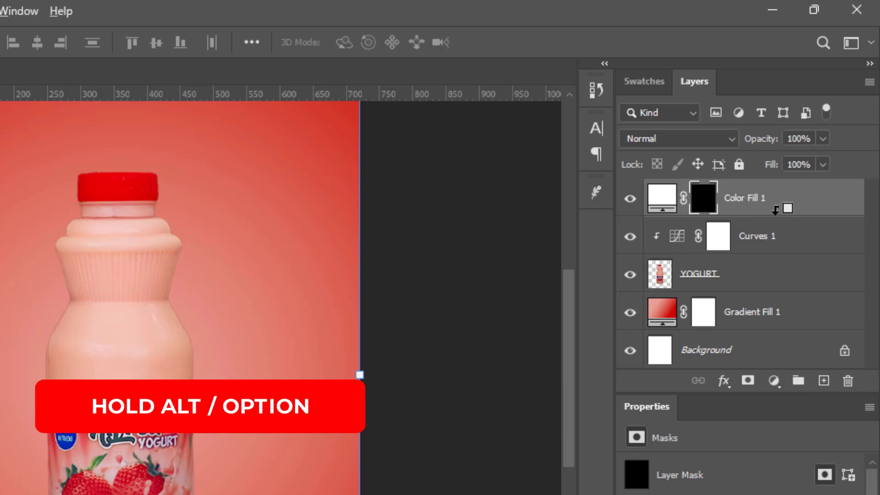
left_click(773, 209, "alt")
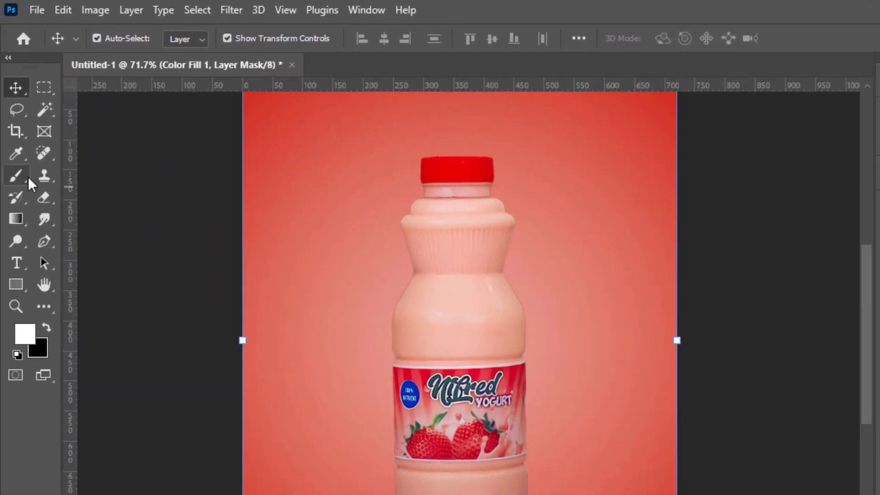
Step: Paint white on the Color Fill 1 mask along the bottle's left edge from cap to base, using a soft 40 px brush with 0% hardness
left_click(18, 173)
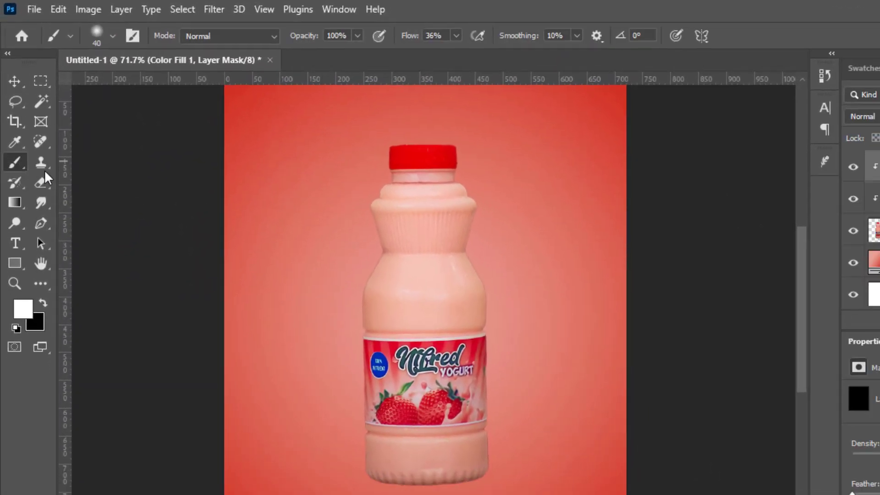
right_click(428, 238)
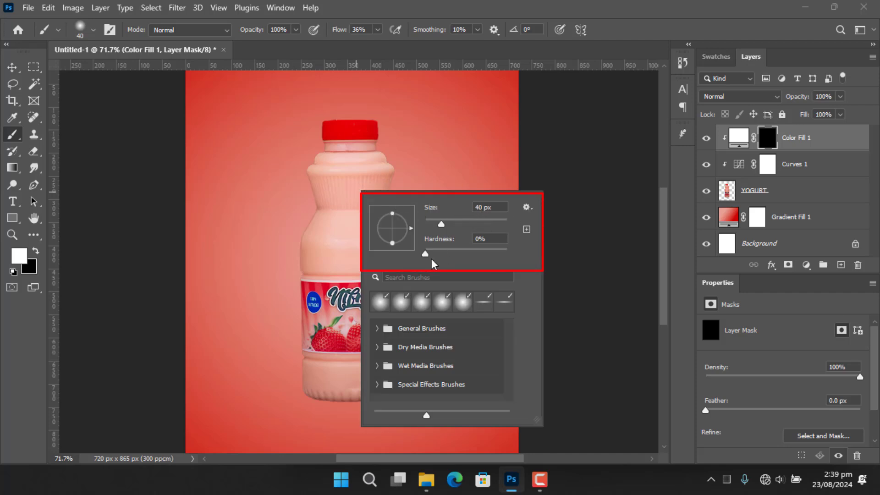
left_click(578, 201)
left_click_drag(308, 224, 348, 211)
left_click_drag(350, 144, 345, 233)
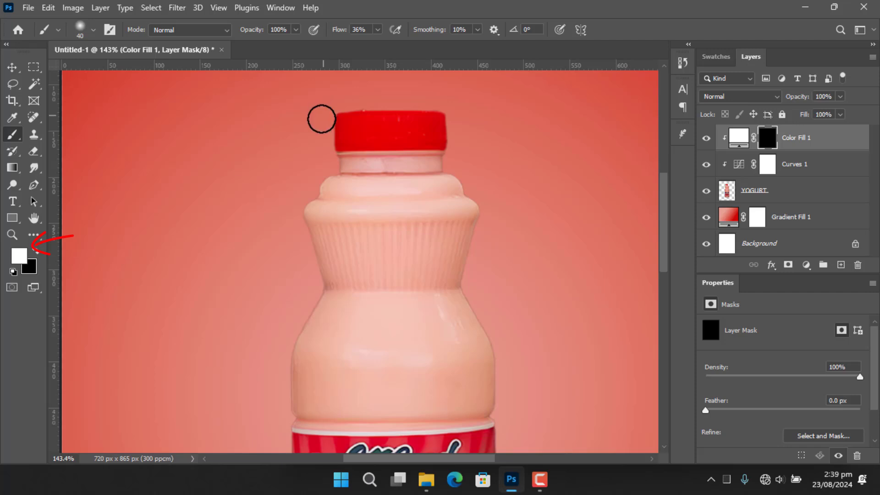
mouse_move(322, 119)
left_mouse_down()
mouse_move(327, 168)
mouse_move(295, 209)
mouse_move(313, 295)
mouse_move(287, 356)
left_mouse_up()
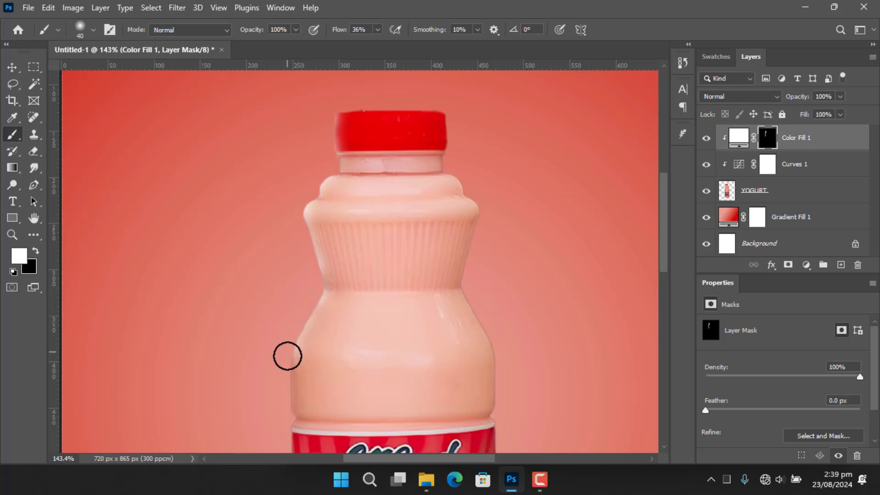
left_click_drag(383, 351, 410, 260)
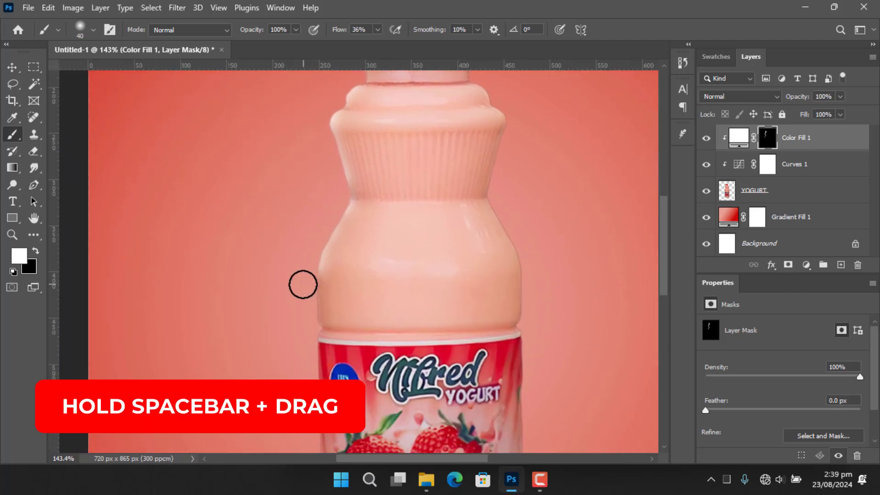
mouse_move(304, 283)
left_mouse_down()
mouse_move(308, 324)
mouse_move(385, 249)
left_mouse_up()
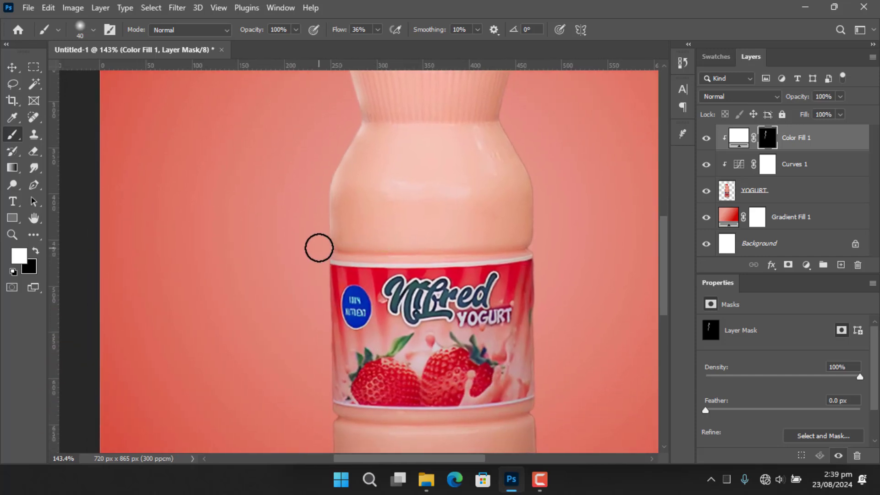
mouse_move(319, 247)
left_mouse_down()
mouse_move(322, 377)
mouse_move(322, 294)
mouse_move(319, 302)
left_mouse_up()
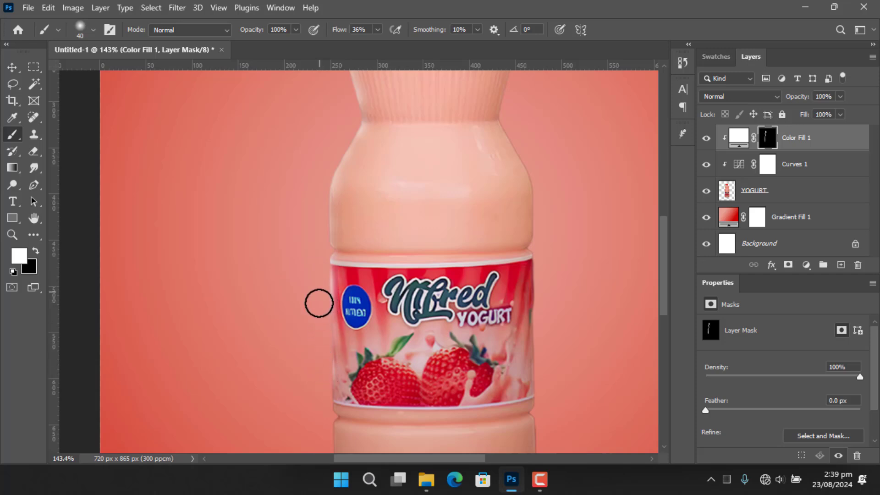
left_click_drag(409, 343, 412, 272)
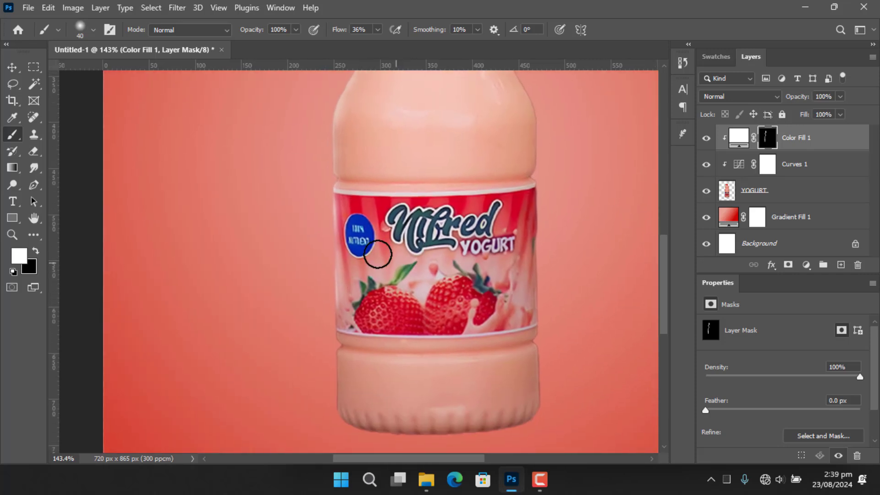
mouse_move(328, 320)
left_mouse_down()
mouse_move(331, 358)
mouse_move(353, 265)
left_mouse_up()
Step: Paint white on the same mask along the bottle's right edge from the base up to the cap
scroll(470, 271, "up", 1)
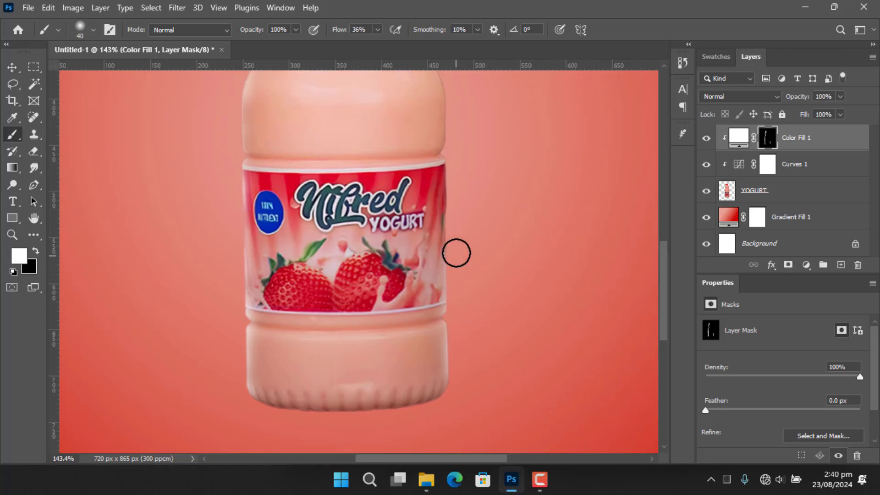
scroll(456, 252, "up", 3)
scroll(432, 250, "right", 1)
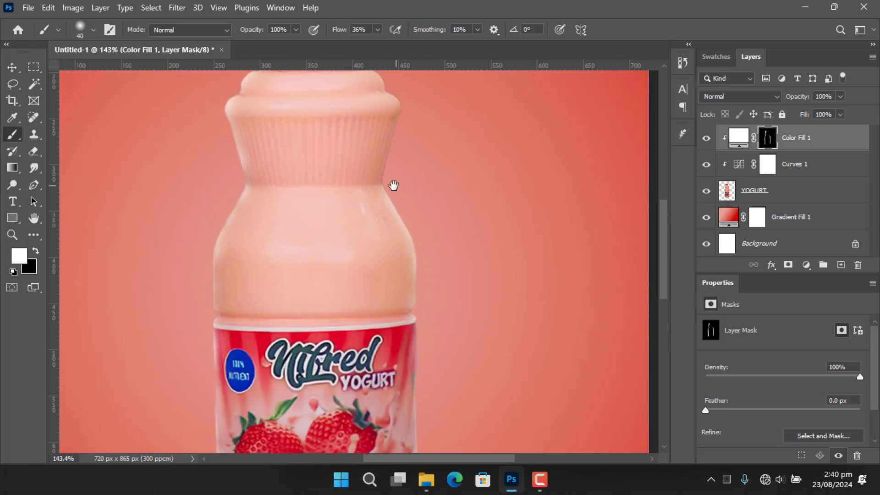
scroll(390, 206, "up", 3)
scroll(380, 220, "right", 1)
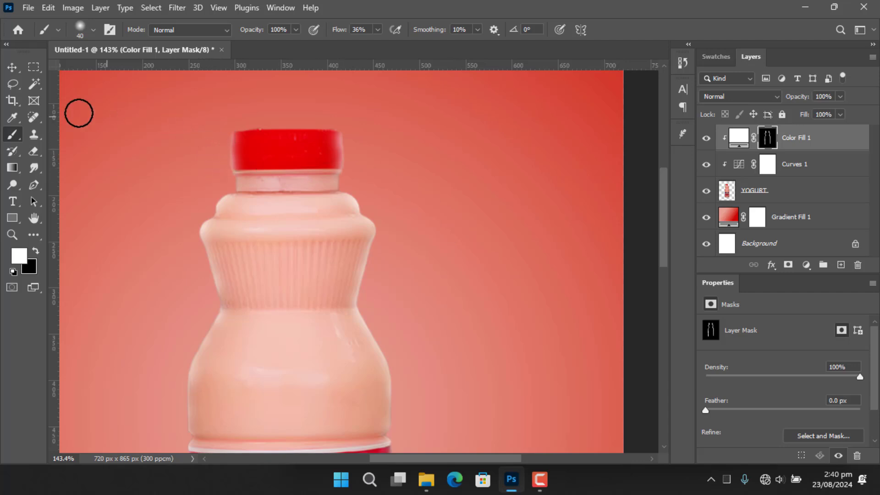
Step: Compare the whole bottle with and without the painted white edge highlights, leaving Color Fill 1 visible and no layer selected
left_click(17, 67)
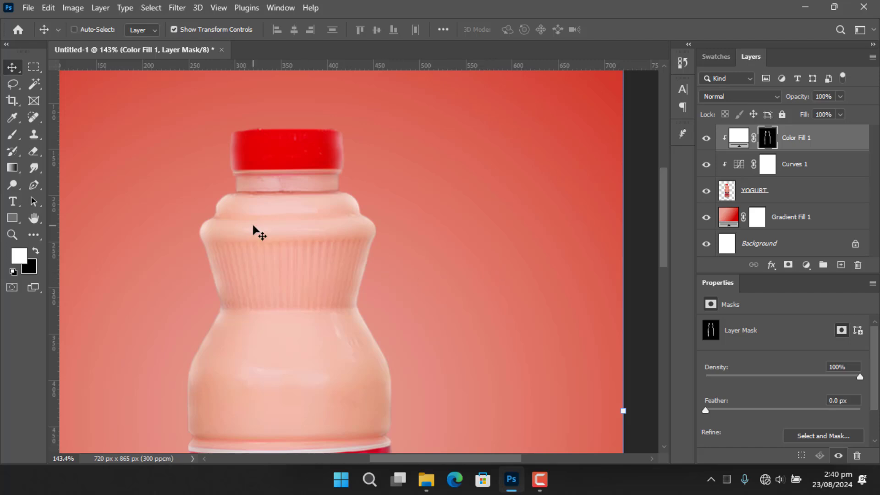
key("ctrl+0")
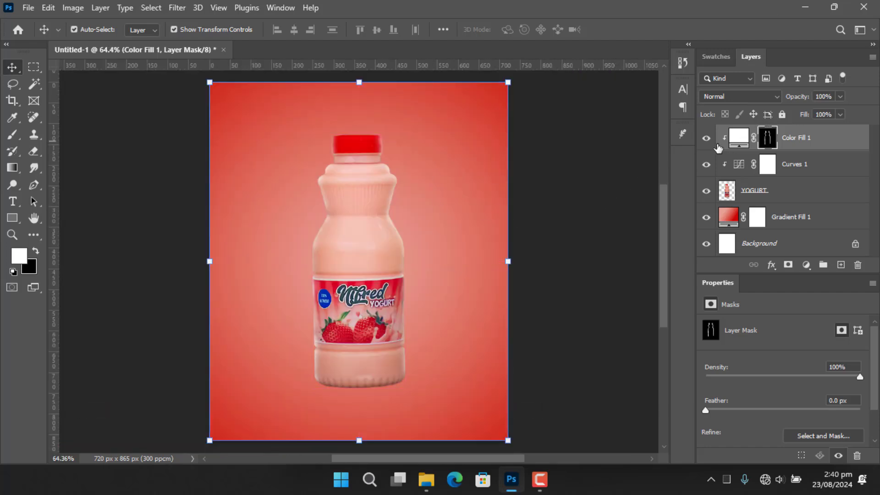
left_click(706, 139)
left_click(706, 137)
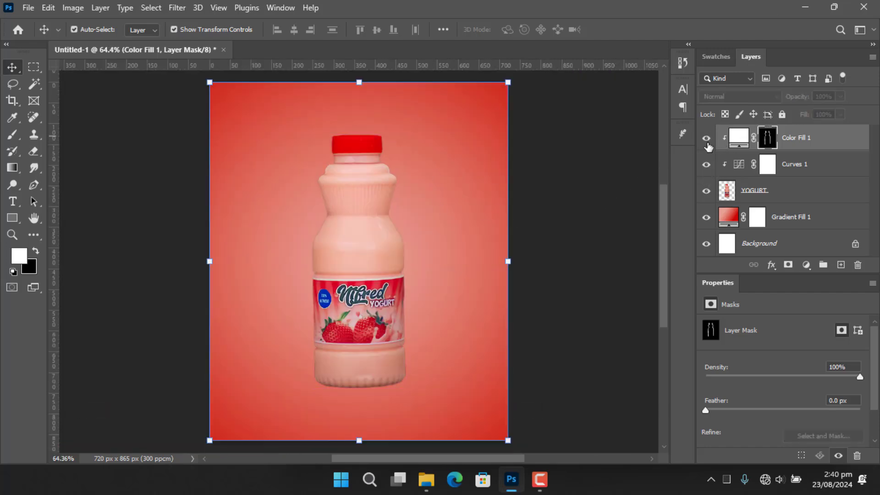
left_click(576, 189)
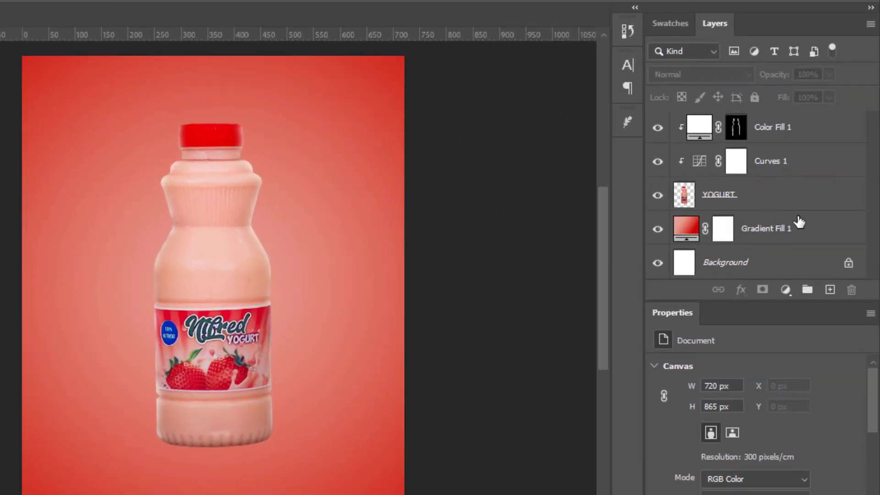
Step: Create a new empty layer directly below the YOGURT layer and name it SHADOW
left_click(805, 205)
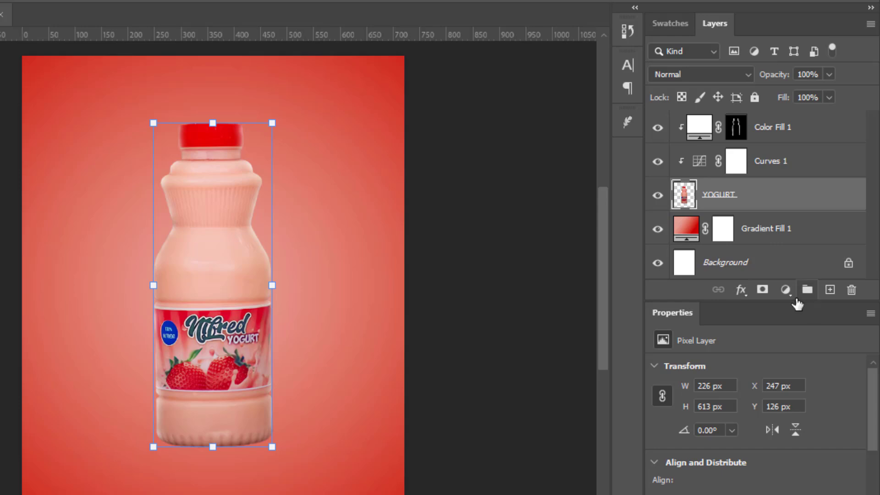
left_click(829, 290)
left_click_drag(775, 198, 781, 237)
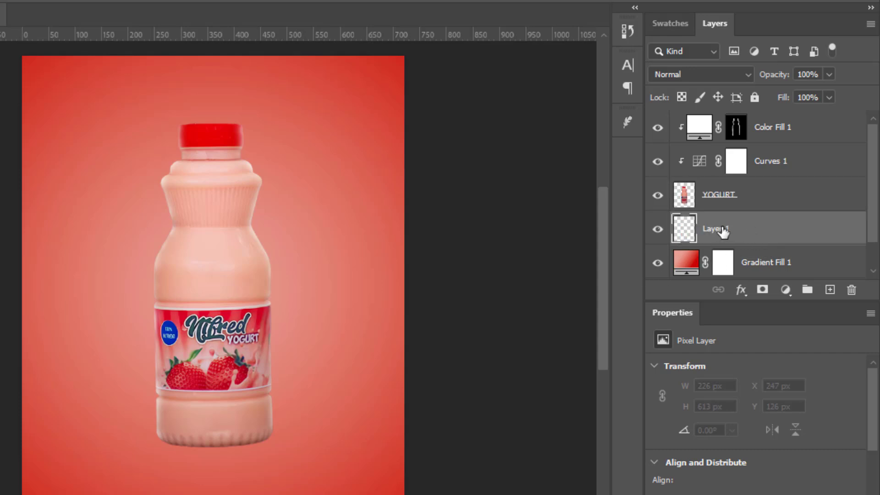
double_click(721, 229)
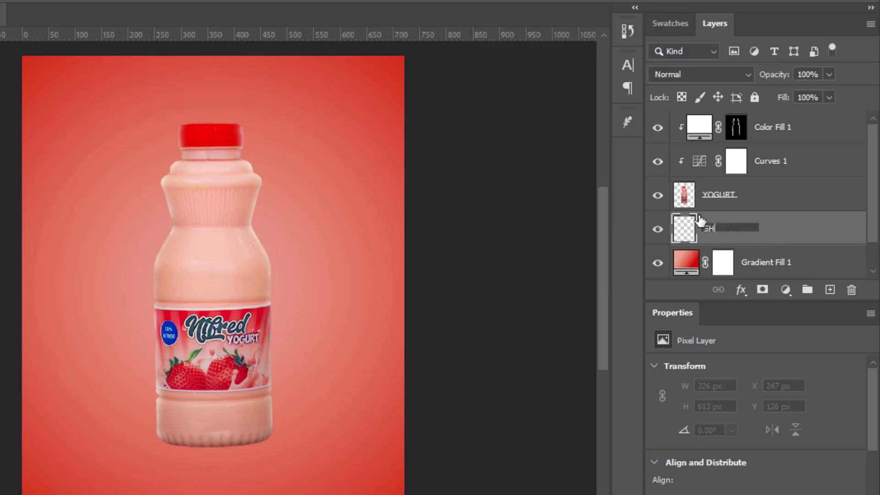
key("Return")
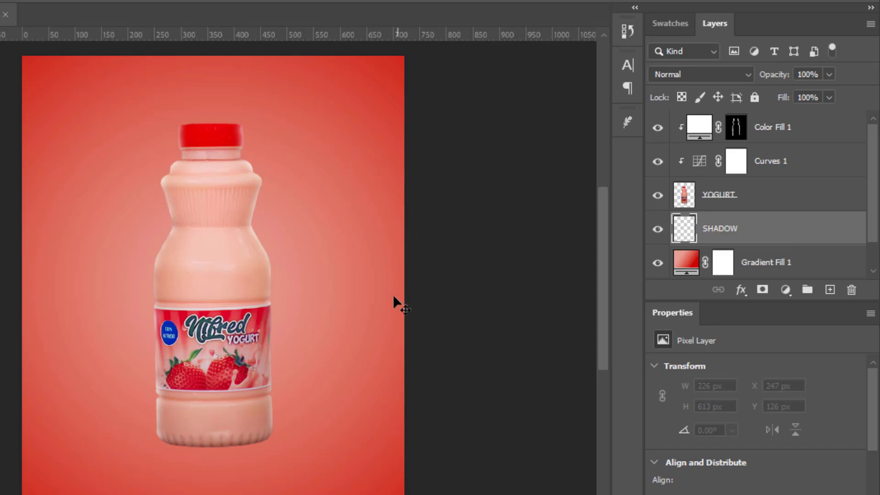
Step: Set the brush for the SHADOW layer to a flattened horizontal ellipse tip, 136 px in size with 0% hardness
left_click_drag(269, 396, 302, 365)
left_click_drag(284, 429, 299, 345)
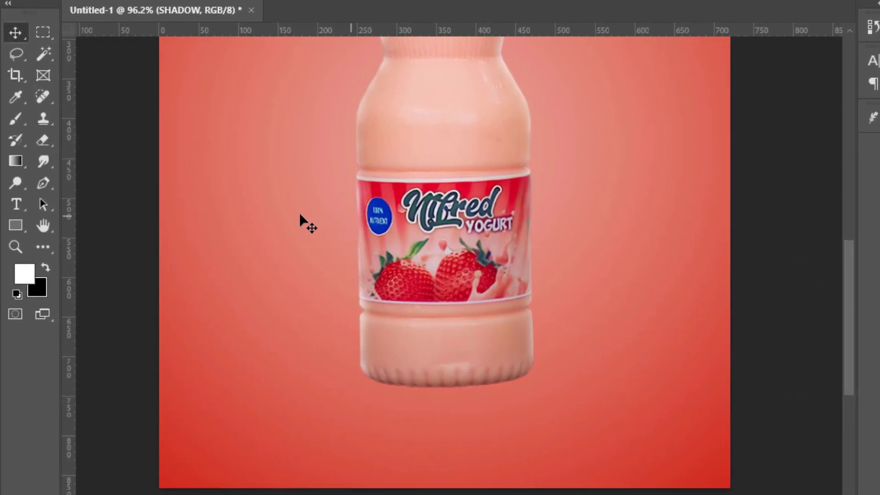
left_click(15, 119)
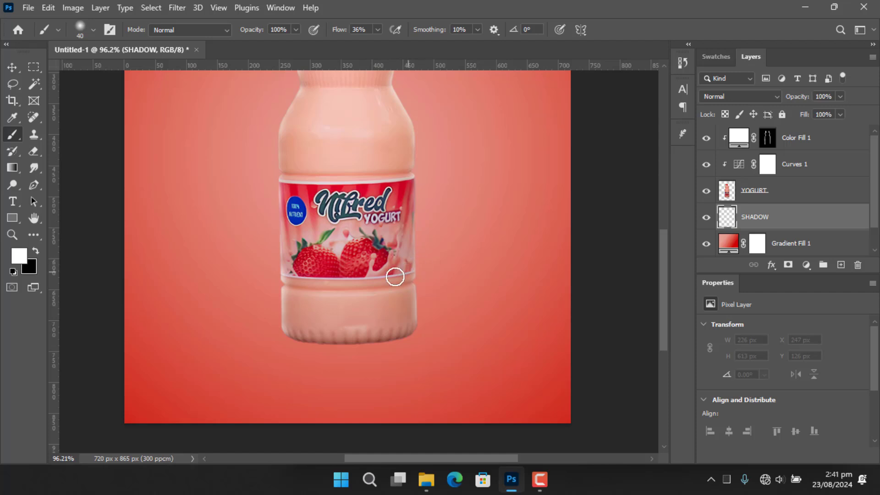
right_click(424, 229)
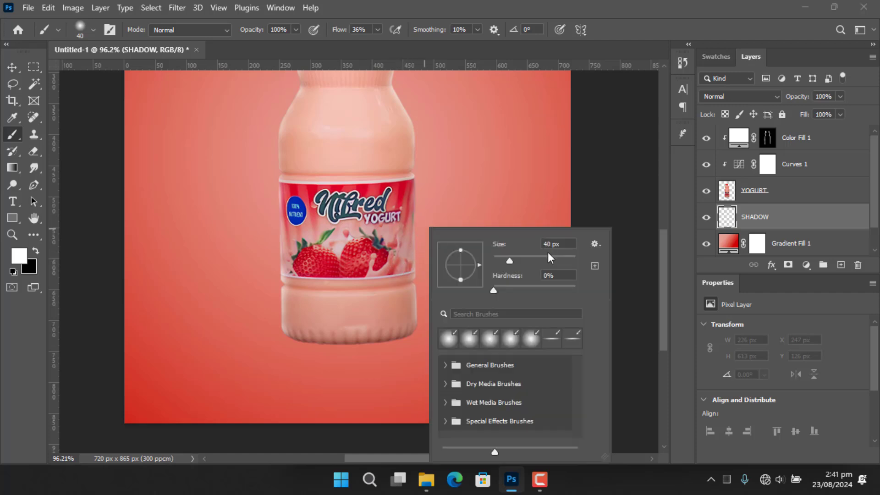
left_click_drag(528, 259, 528, 258)
left_click_drag(462, 263, 461, 264)
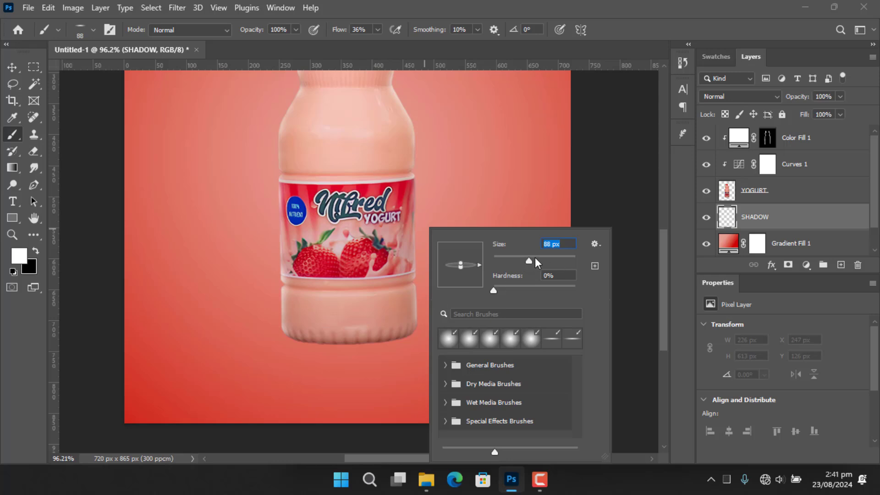
left_click_drag(535, 258, 541, 259)
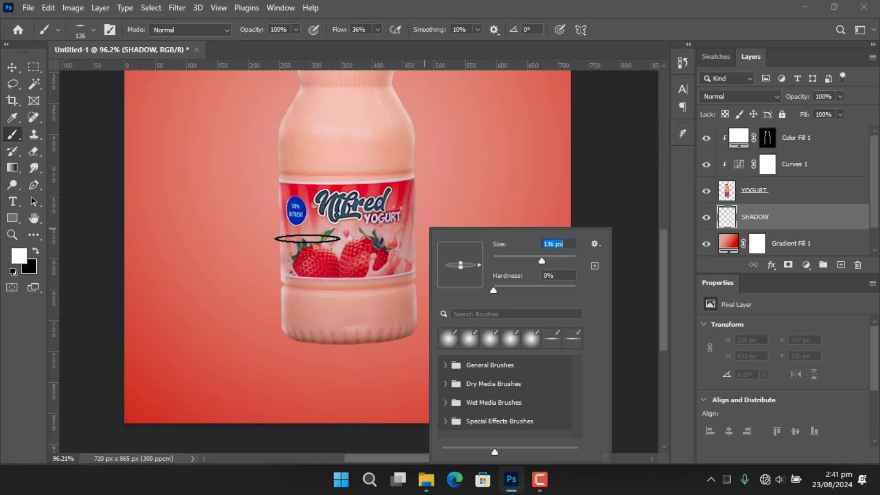
Step: Make black the painting colour, dab it at the bottle's base, and raise the brush flow to 100%
left_click(35, 251)
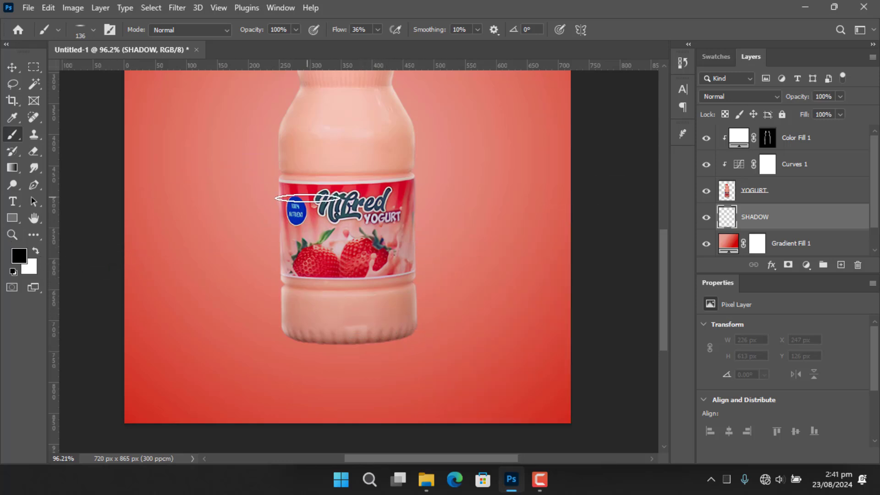
right_click(371, 257)
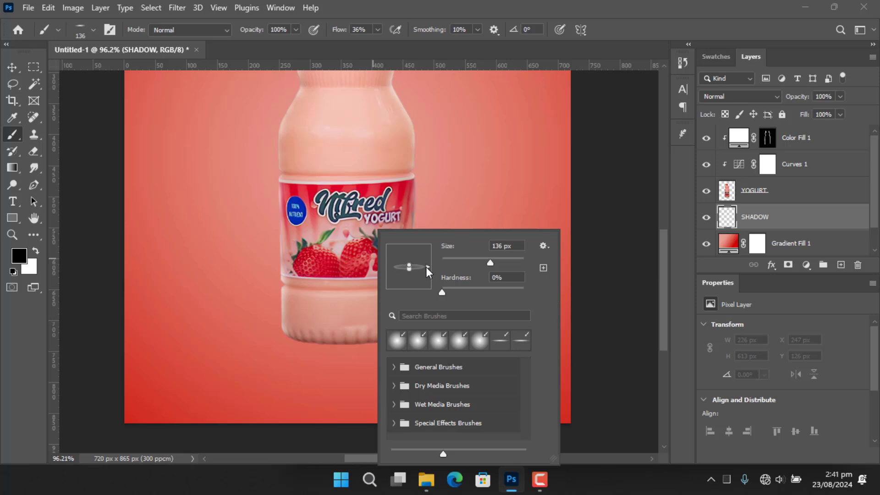
left_click(610, 192)
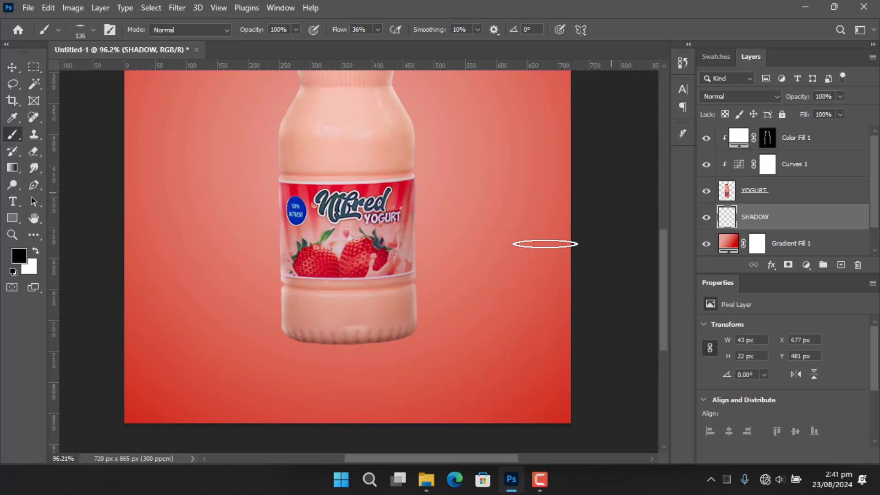
scroll(355, 341, "up", 5)
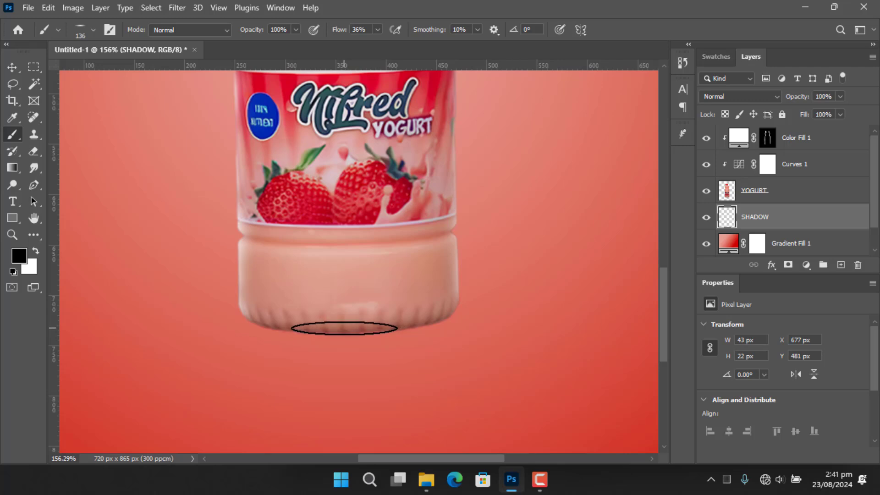
left_click(339, 329)
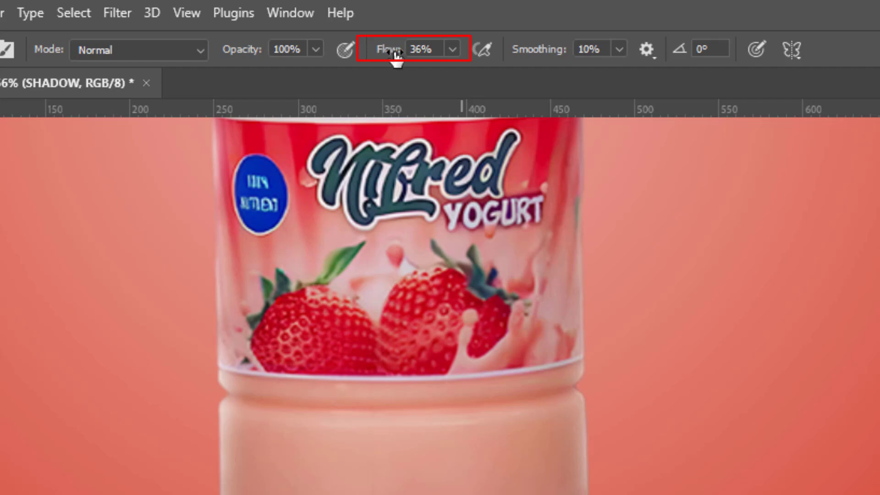
left_click_drag(395, 53, 441, 57)
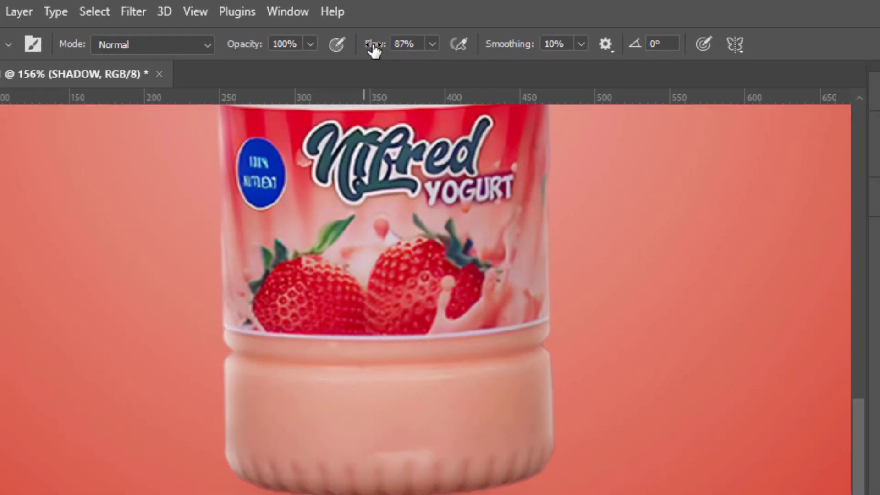
left_click_drag(375, 50, 400, 53)
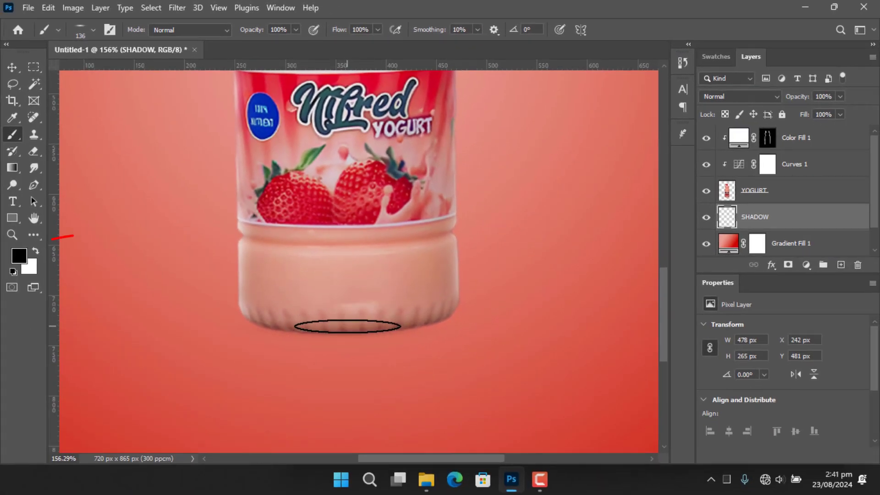
Step: Paint a black contact shadow along the bottle's base on the SHADOW layer, extending slightly past both sides
mouse_move(348, 326)
left_mouse_down()
mouse_move(301, 324)
mouse_move(402, 312)
mouse_move(379, 326)
mouse_move(394, 316)
mouse_move(390, 325)
left_mouse_up()
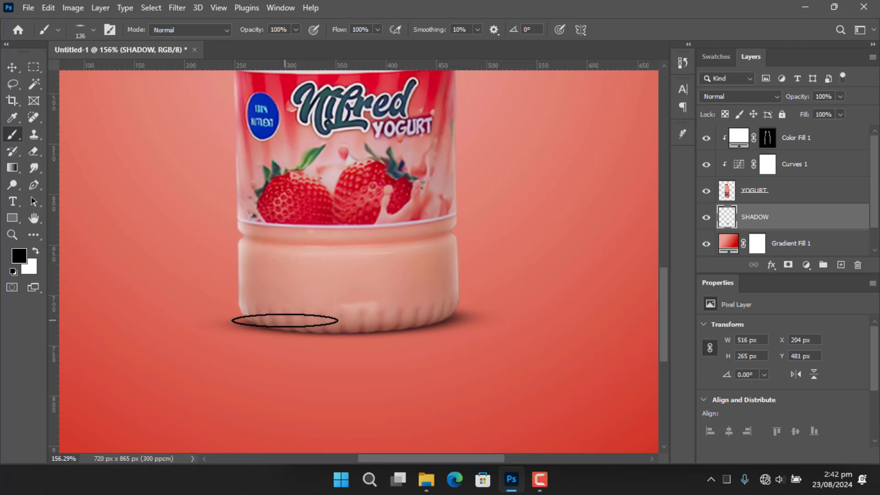
left_click(280, 320)
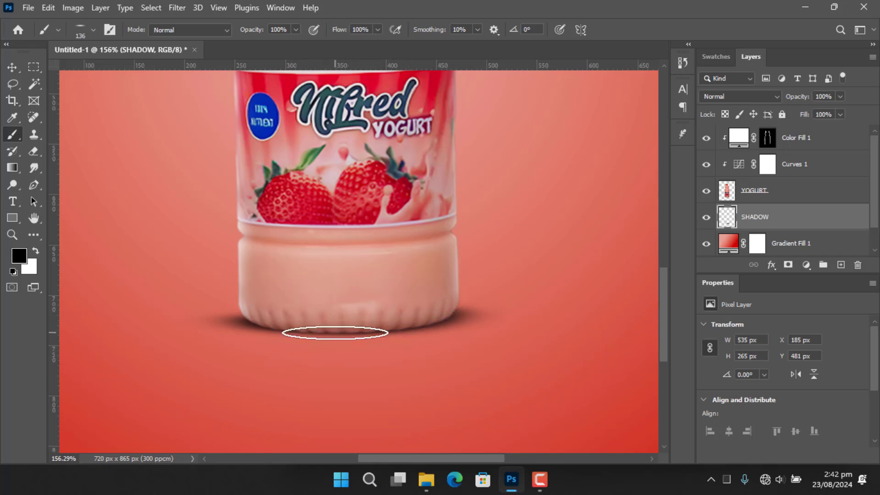
key("v")
scroll(490, 300, "down", 5)
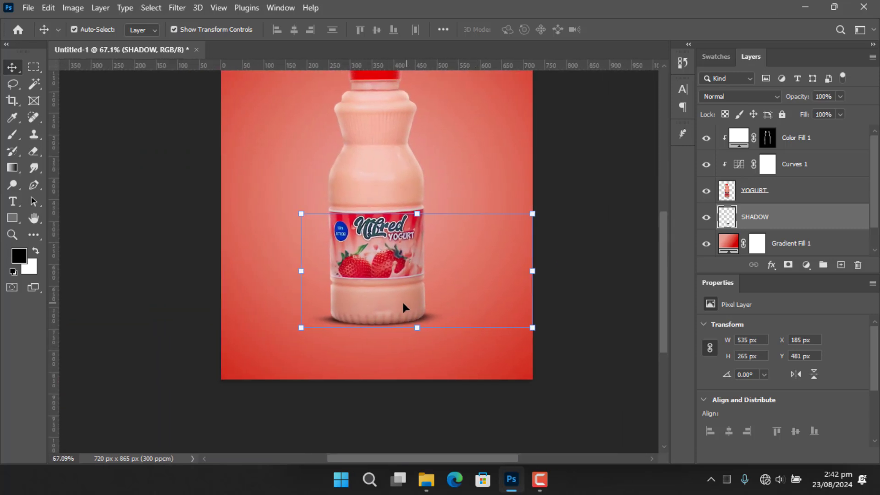
Step: Paint a wider, fainter black shadow beneath the bottle with the brush at 432 px, a 2° angle and 43% opacity
key("b")
right_click(385, 307)
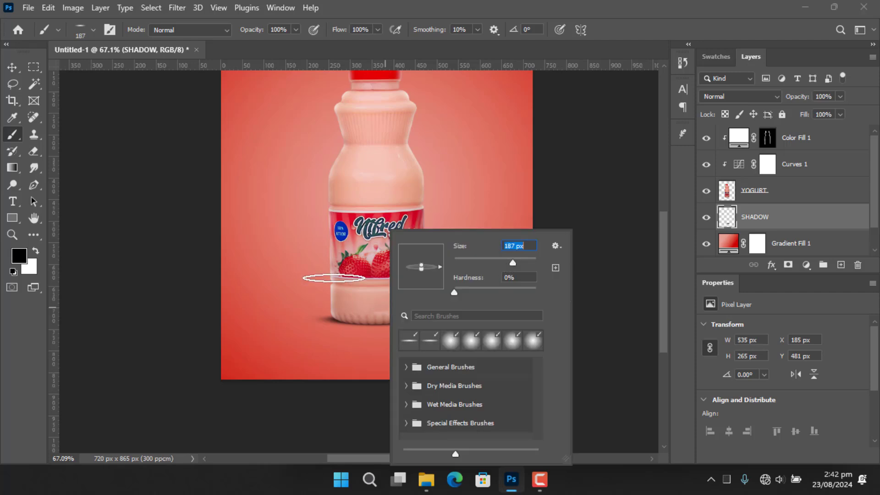
left_click_drag(524, 259, 525, 260)
left_click_drag(441, 265, 440, 266)
left_click(605, 188)
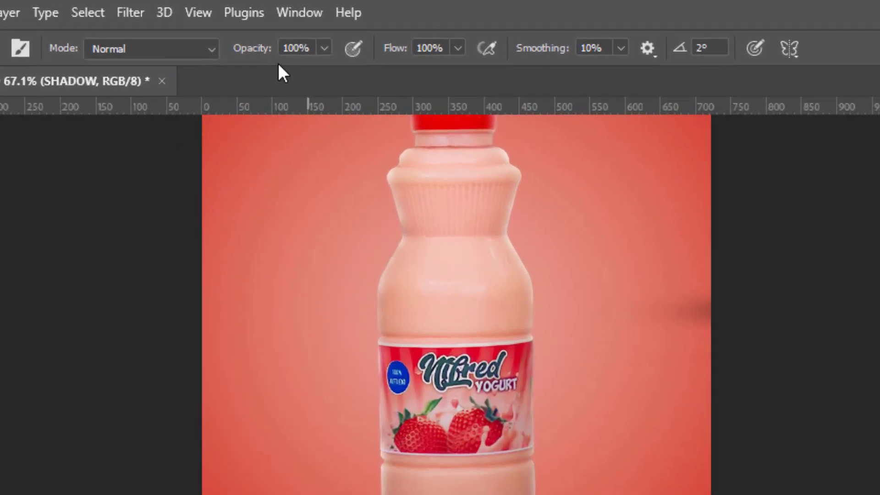
left_click_drag(263, 53, 225, 55)
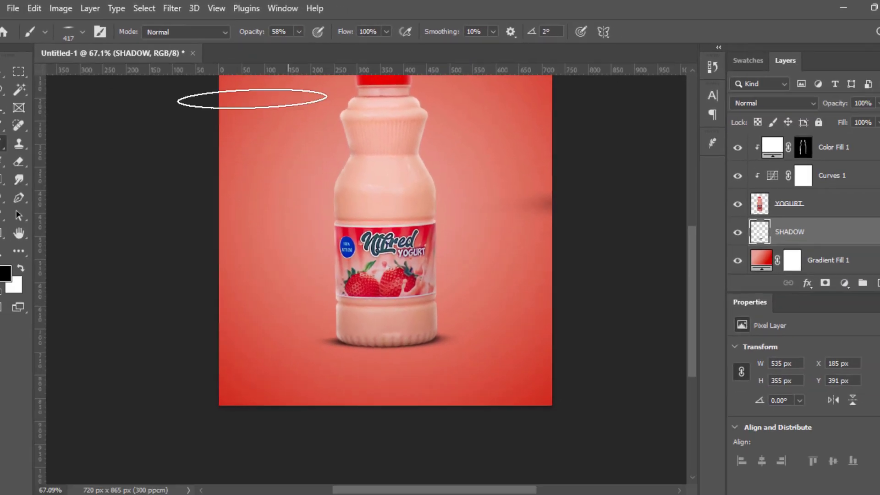
left_click(384, 338)
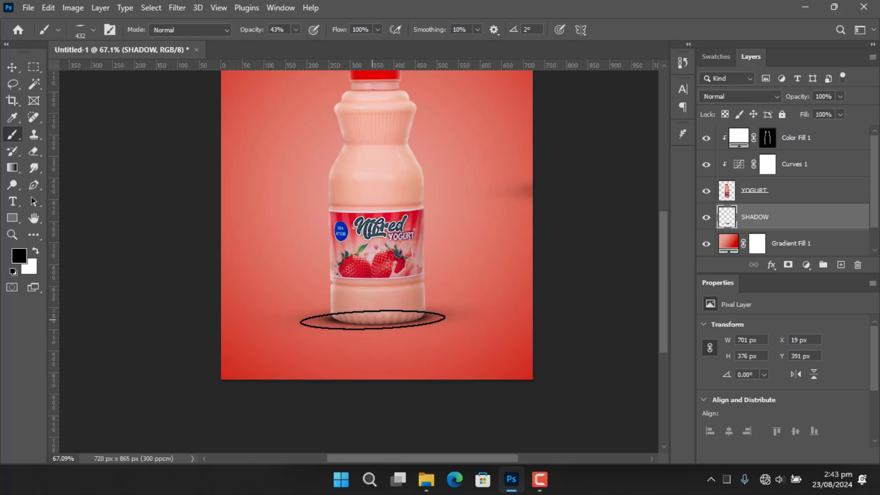
left_click(372, 319)
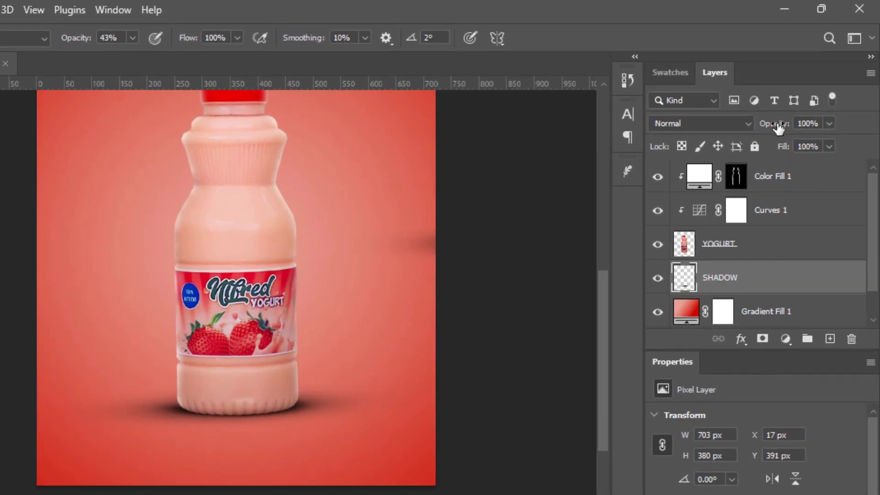
Step: Lower the SHADOW layer's opacity to 83% and deselect it, viewing the whole canvas
left_click_drag(778, 129, 768, 129)
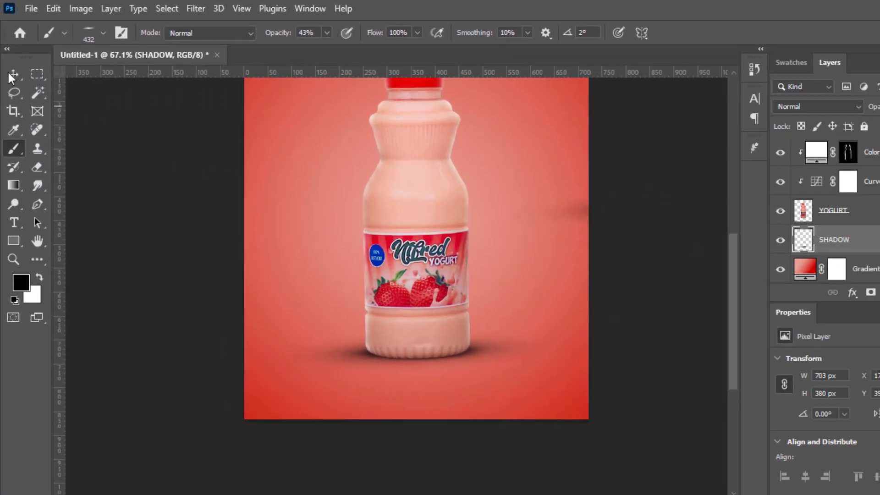
left_click(12, 75)
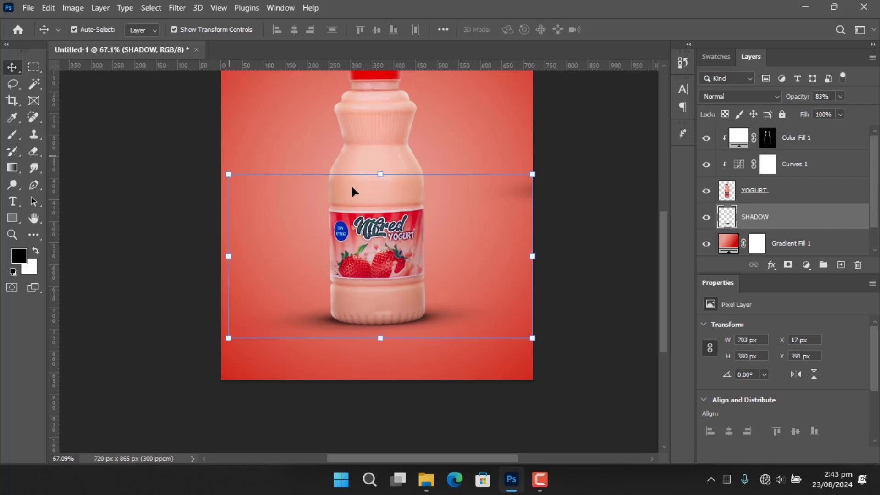
left_click(618, 234)
key("ctrl+0")
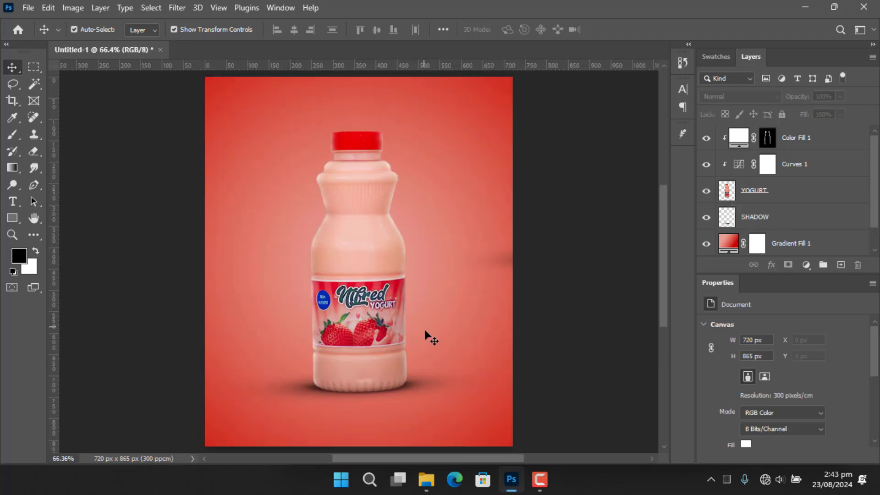
Step: Nudge the YOGURT bottle layer up by 2 px and leave no layer selected
left_click(767, 190)
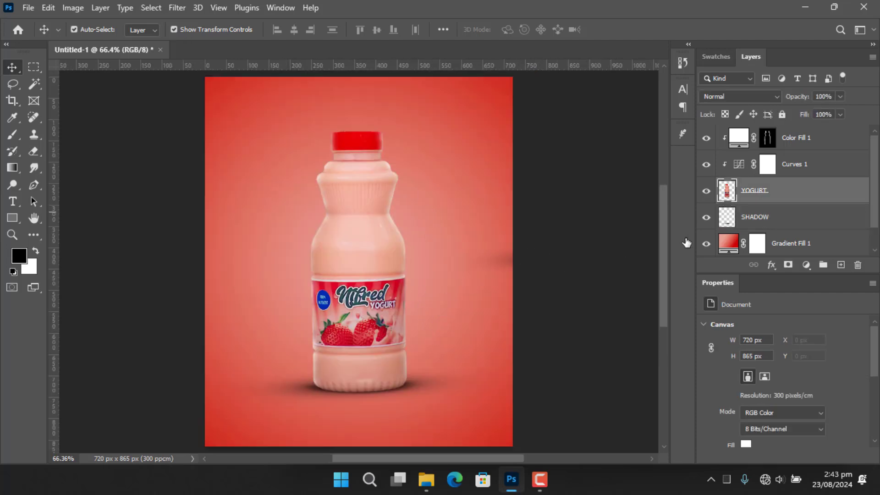
key("Up")
key("Up")
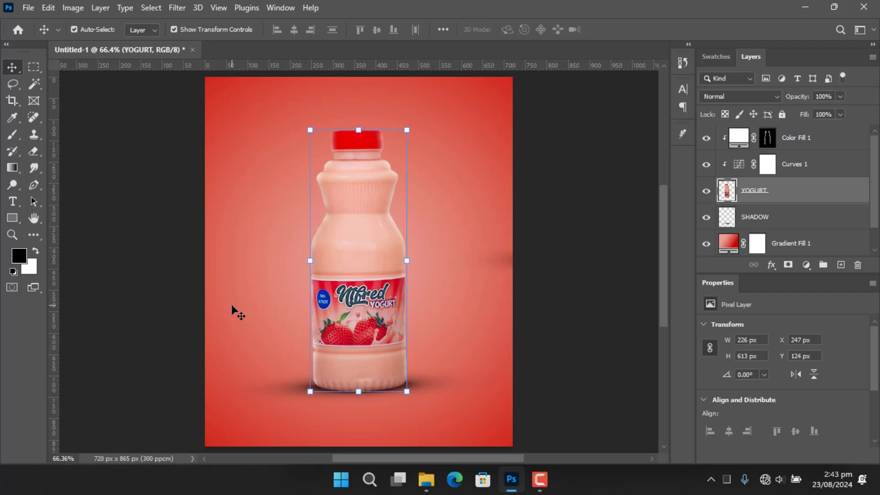
left_click(609, 245)
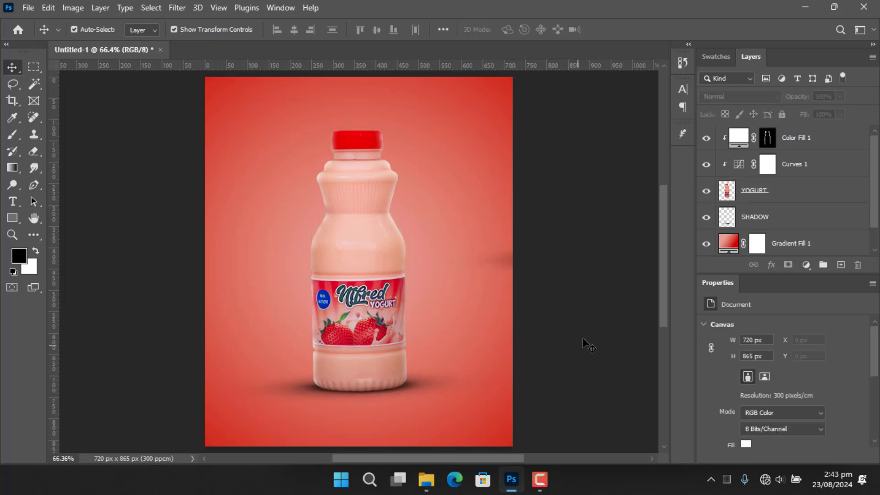
scroll(581, 344, "down", 2)
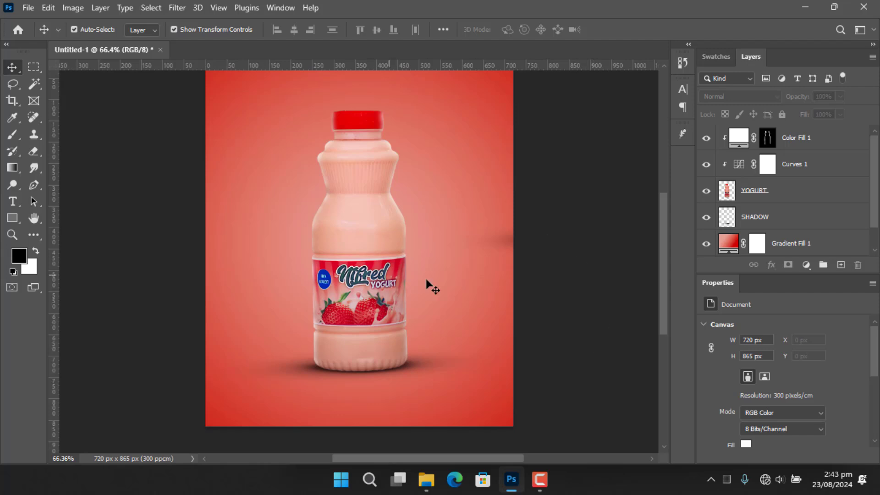
Step: Open milk splash image 8 from the YOGURT assets folder as its own document and lasso its large curved splash
left_click(427, 481)
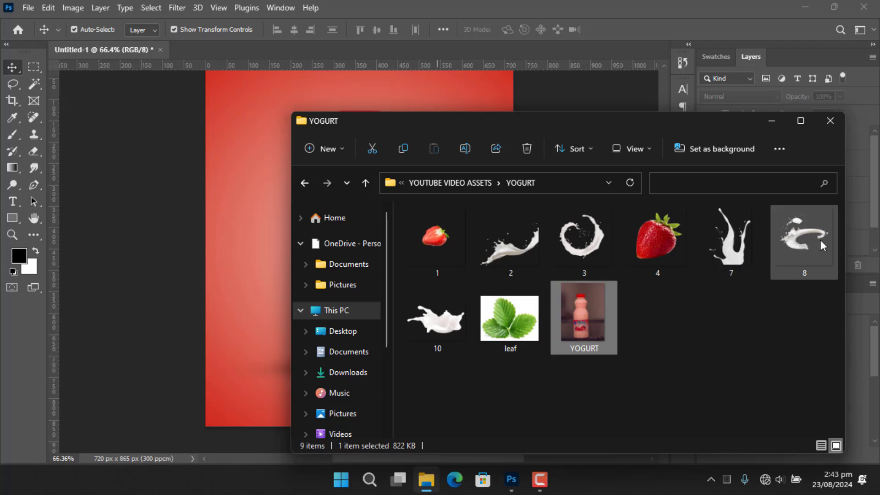
left_click_drag(805, 230, 361, 50)
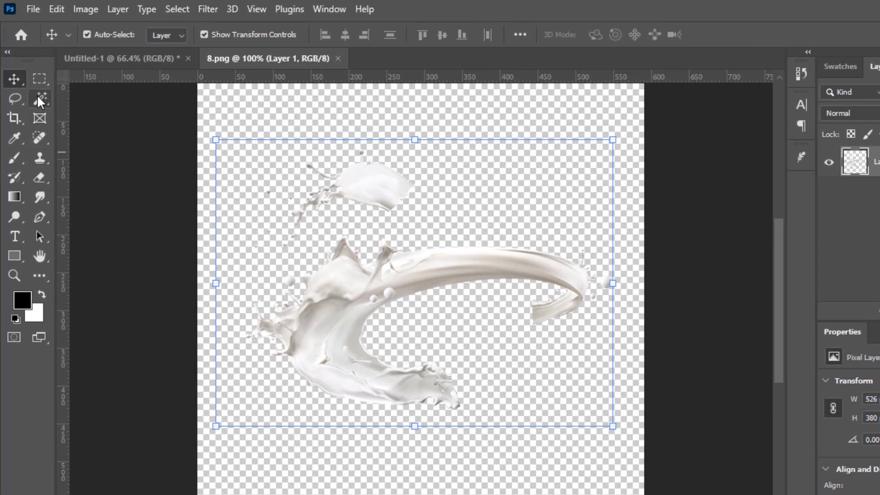
left_click(14, 92)
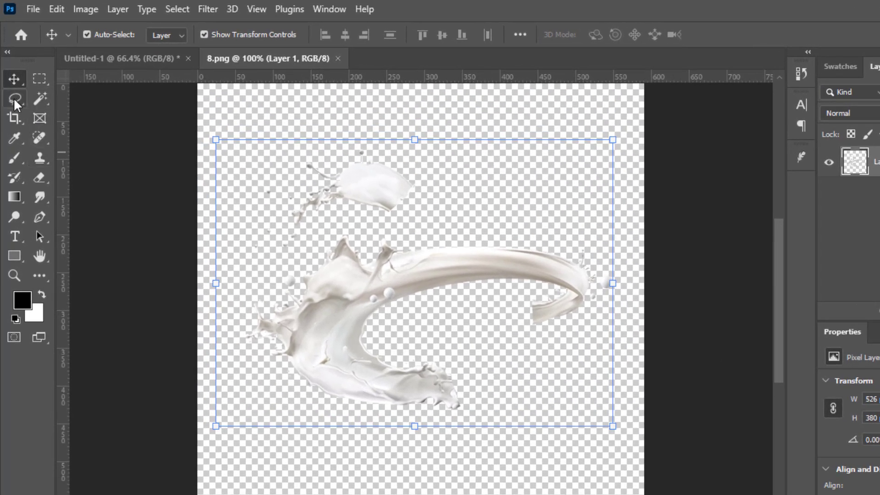
mouse_move(265, 288)
left_mouse_down()
mouse_move(360, 231)
mouse_move(441, 228)
mouse_move(565, 238)
mouse_move(637, 286)
mouse_move(575, 370)
mouse_move(459, 425)
mouse_move(344, 415)
mouse_move(266, 385)
mouse_move(240, 328)
mouse_move(268, 286)
left_mouse_up()
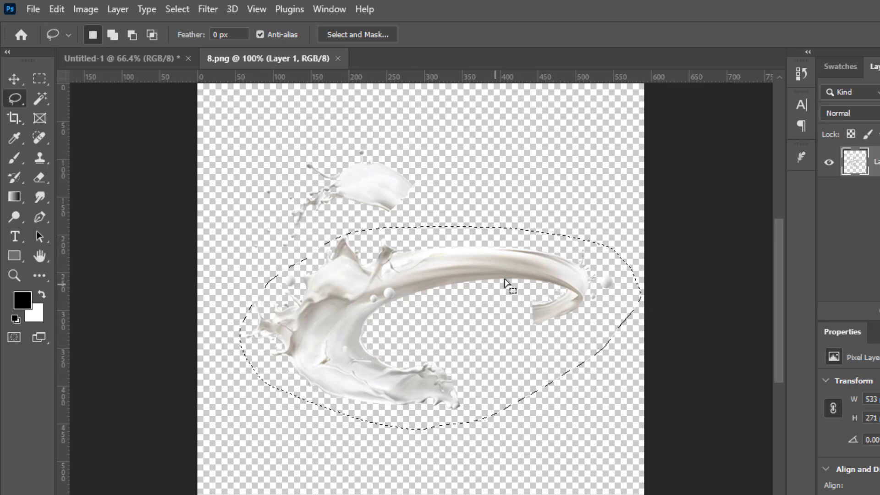
Step: Bring the selected splash into Untitled-1 over the bottle, rotating it 18.71° and scaling it to 91.78%
left_click(14, 79)
left_click_drag(544, 269, 487, 322)
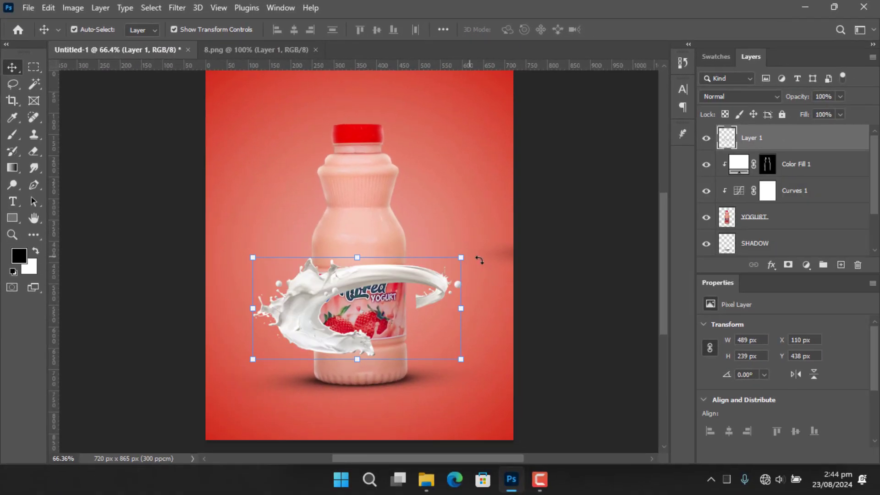
left_click_drag(473, 250, 481, 294)
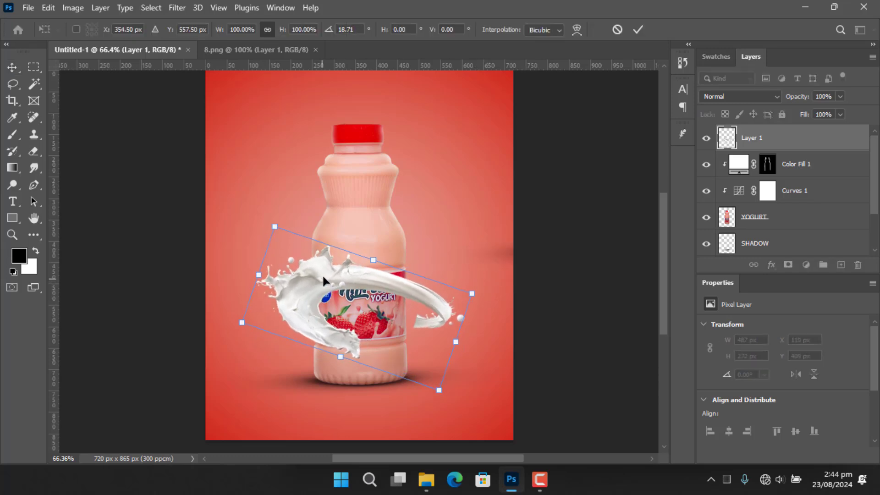
left_click_drag(321, 272, 314, 244)
left_click_drag(430, 350, 392, 318)
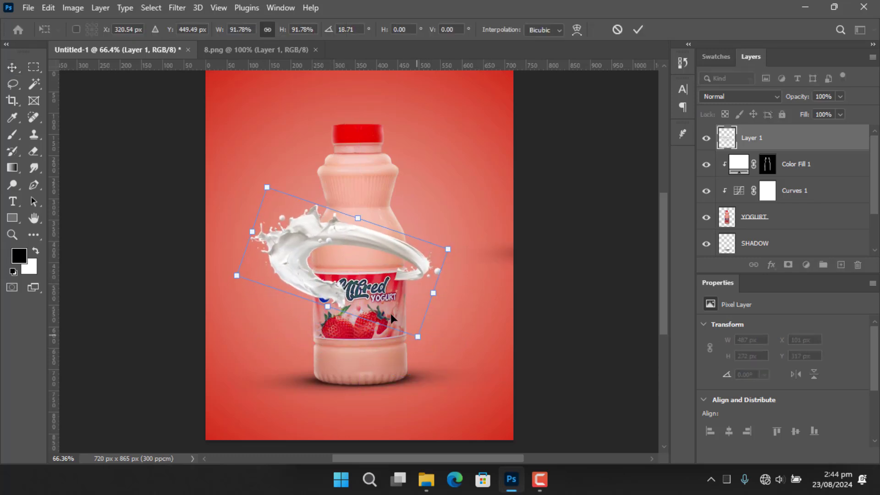
Step: Raise the splash to just above the bottle's label, scale it to 92.76% and rotate it to 29.25°
left_click_drag(257, 177, 279, 180)
mouse_move(293, 235)
left_mouse_down()
mouse_move(299, 225)
mouse_move(287, 215)
mouse_move(297, 225)
left_mouse_up()
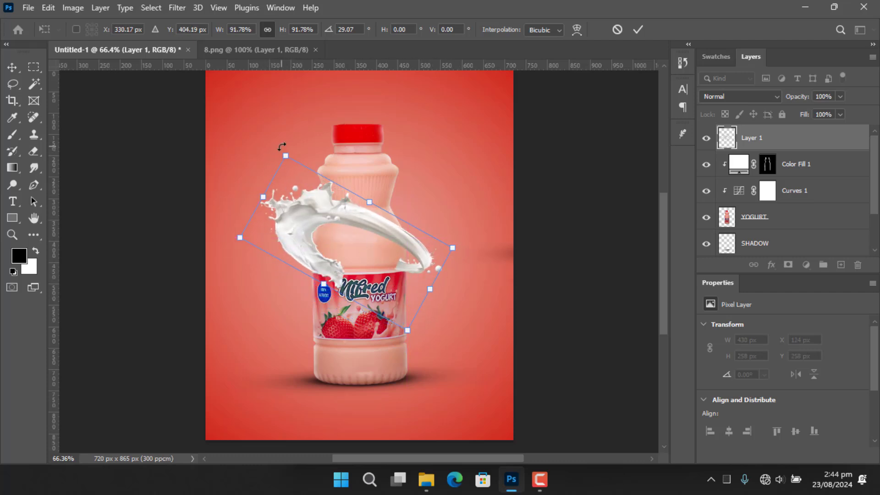
left_click_drag(285, 155, 264, 144)
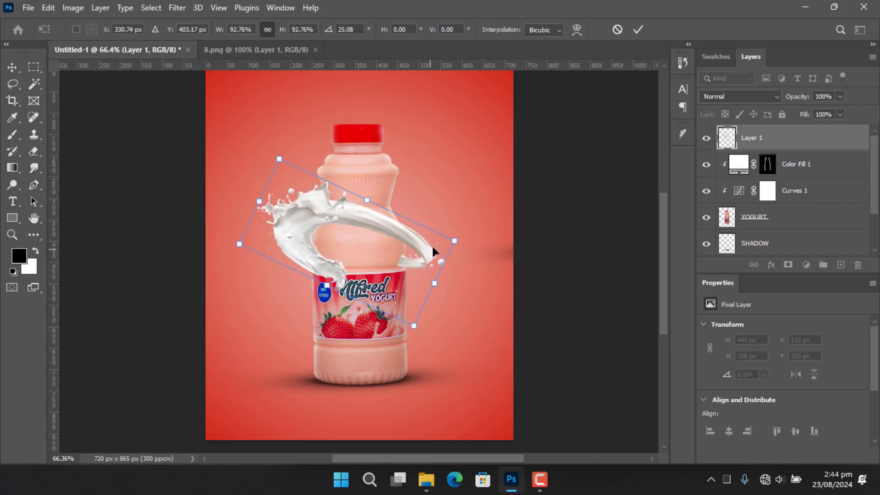
left_click_drag(472, 239, 472, 241)
left_click_drag(375, 235, 376, 228)
Step: Nudge the splash into place around the bottle, fine-tune its rotation and apply the transform
key("Left")
key("Left")
key("Left")
key("Left")
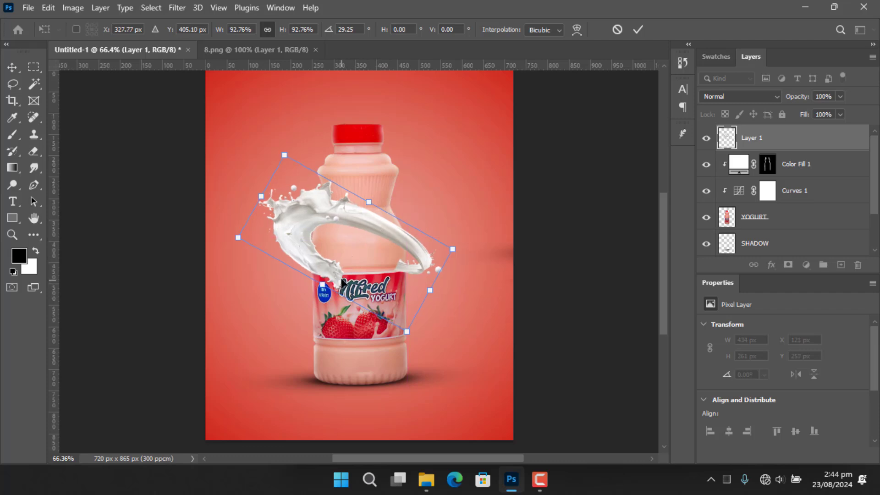
key("Right")
key("Right")
key("Right")
key("Right")
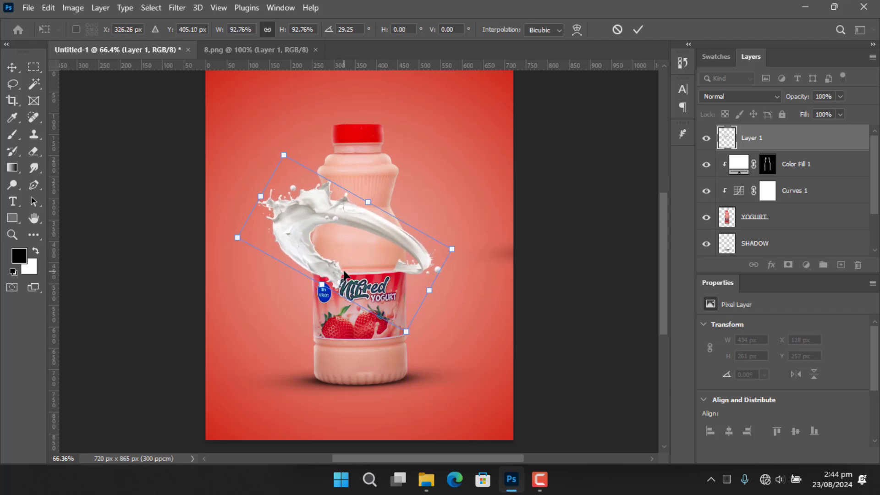
key("Down")
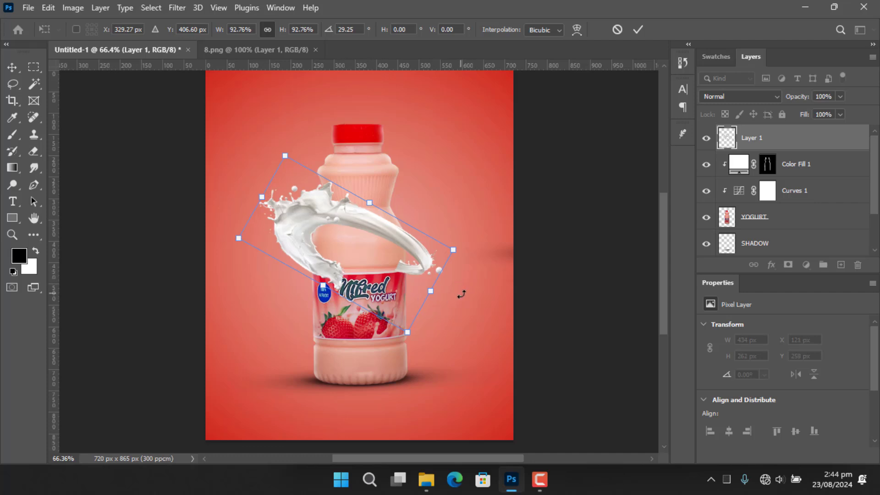
left_click_drag(284, 139, 281, 143)
left_click(637, 30)
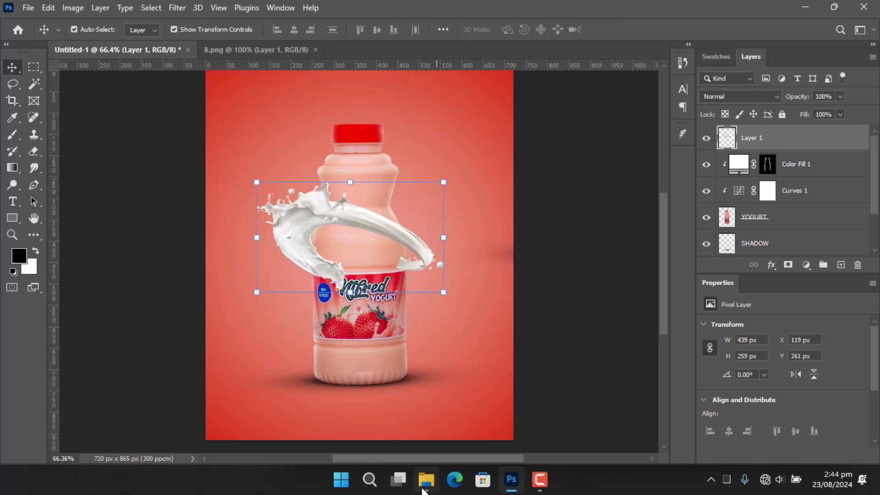
Step: Place milk splash image 2 from the YOGURT assets folder over the bottle, rotated 114.46° and scaled to 3.62%
left_click(425, 479)
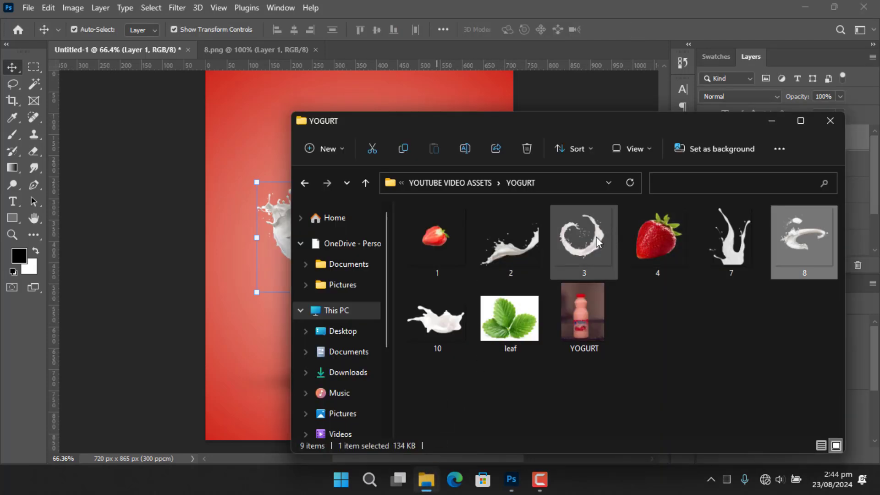
left_click(515, 250)
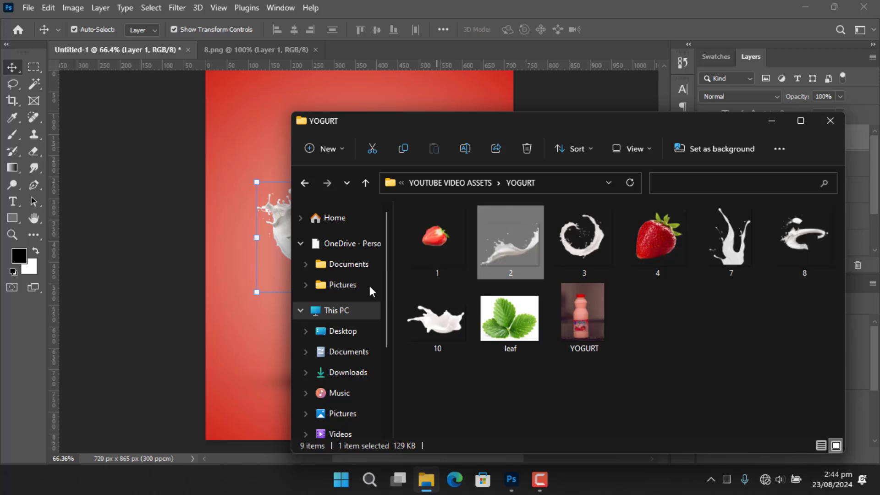
left_click_drag(504, 247, 232, 270)
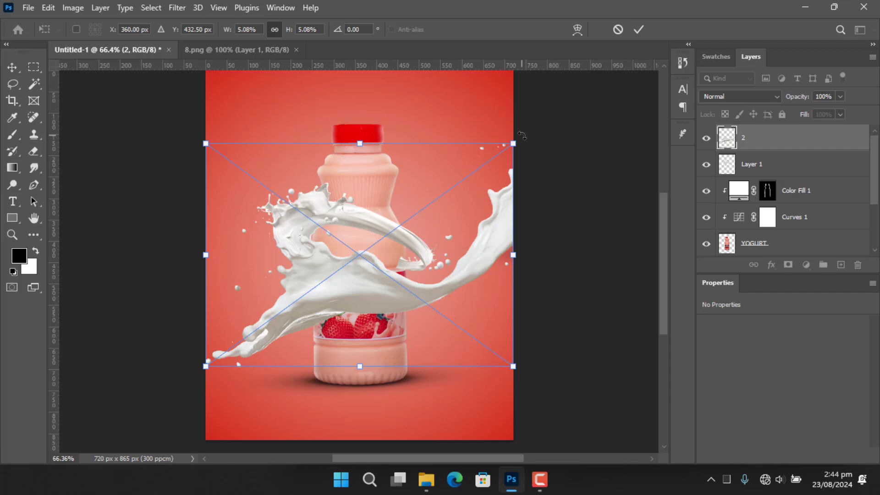
left_click_drag(521, 136, 380, 366)
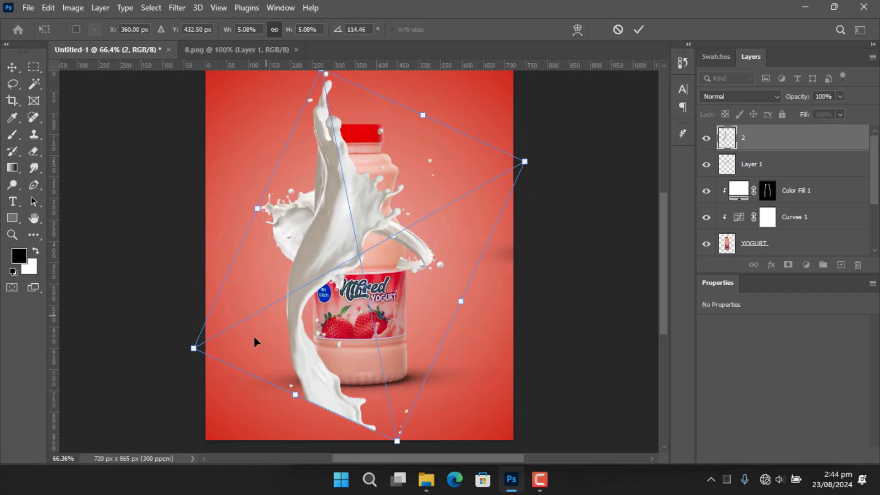
left_click_drag(194, 349, 293, 292)
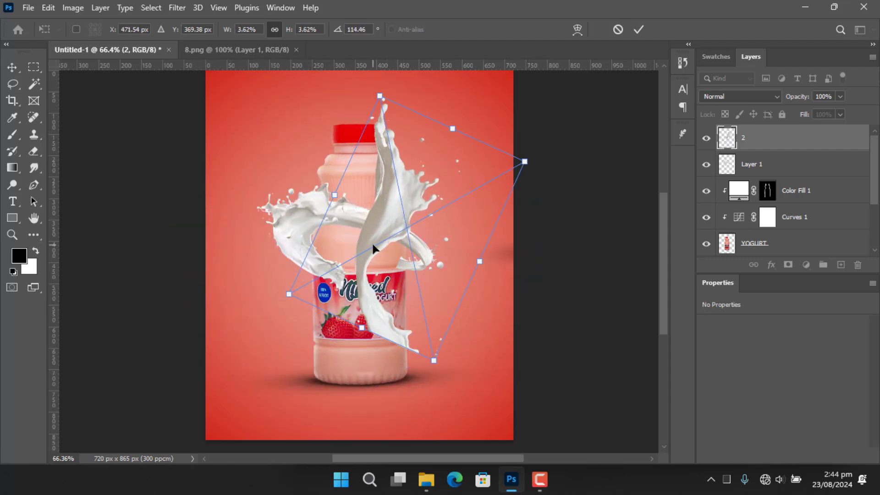
left_click_drag(373, 250, 394, 249)
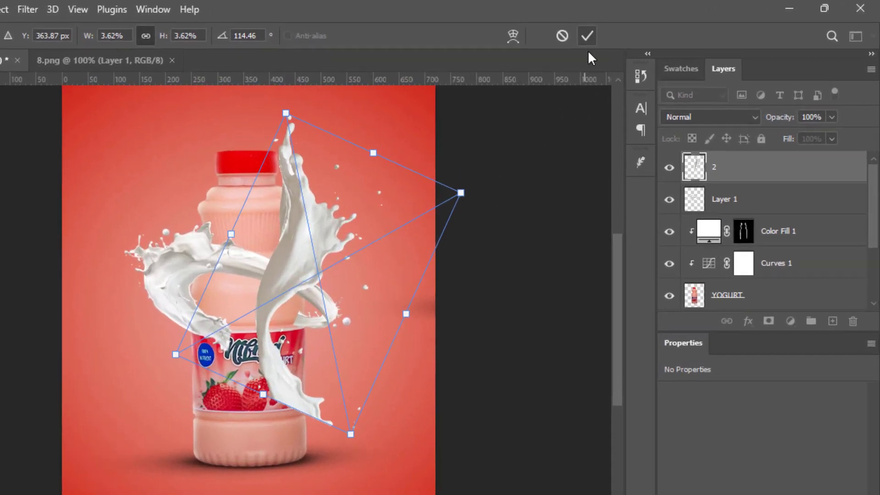
left_click(638, 29)
Step: Put splash layer 2 directly beneath the YOGURT layer, rotate it to 119.56° and scale it to 3.33% width and 3.55% height
left_click_drag(801, 185, 752, 298)
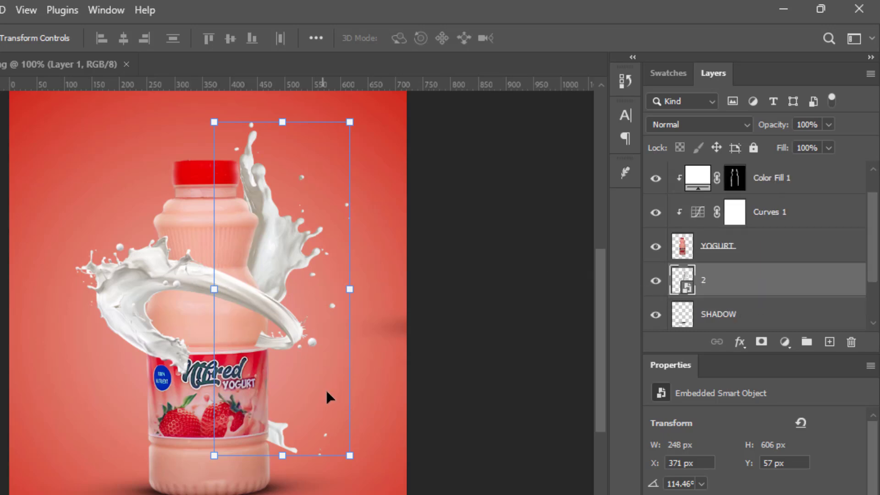
left_click_drag(356, 288, 365, 289)
left_click_drag(387, 336, 399, 344)
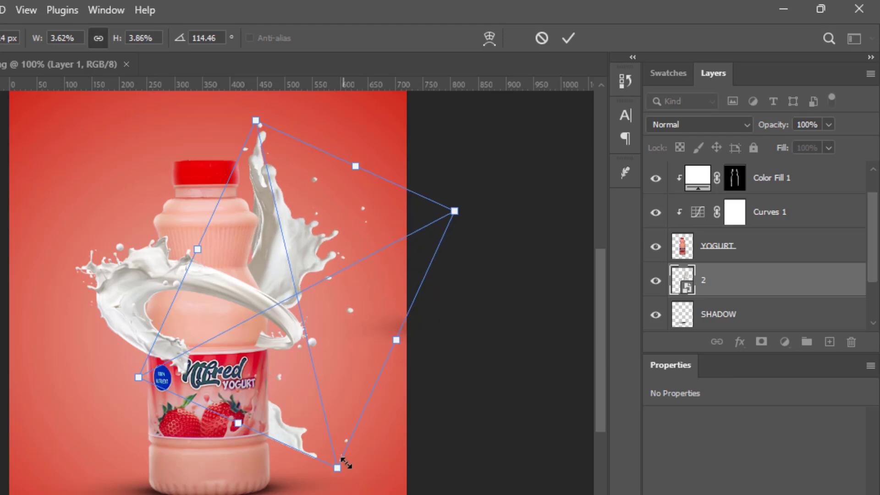
left_click_drag(341, 489, 327, 480)
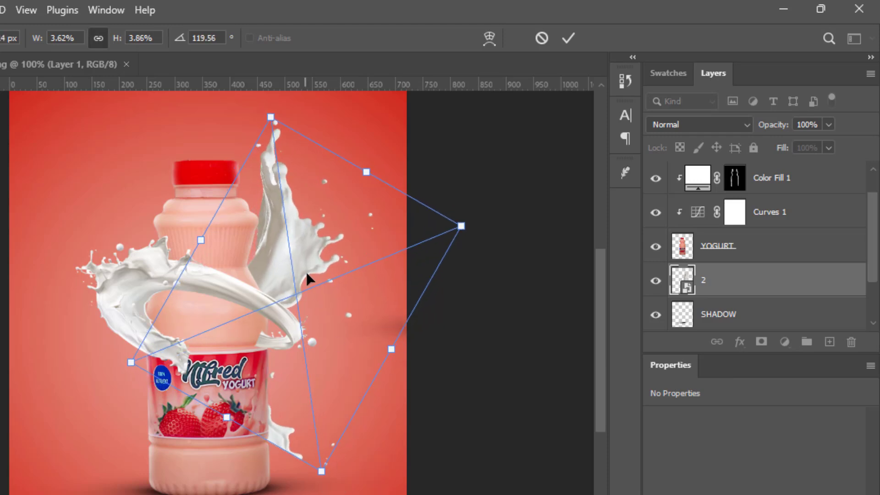
mouse_move(306, 271)
left_mouse_down()
mouse_move(290, 273)
mouse_move(291, 265)
left_mouse_up()
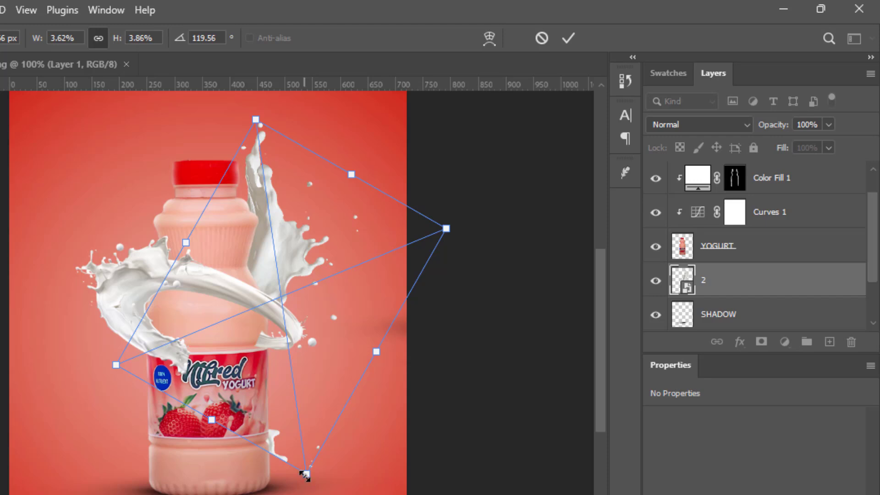
left_click_drag(306, 474, 299, 417)
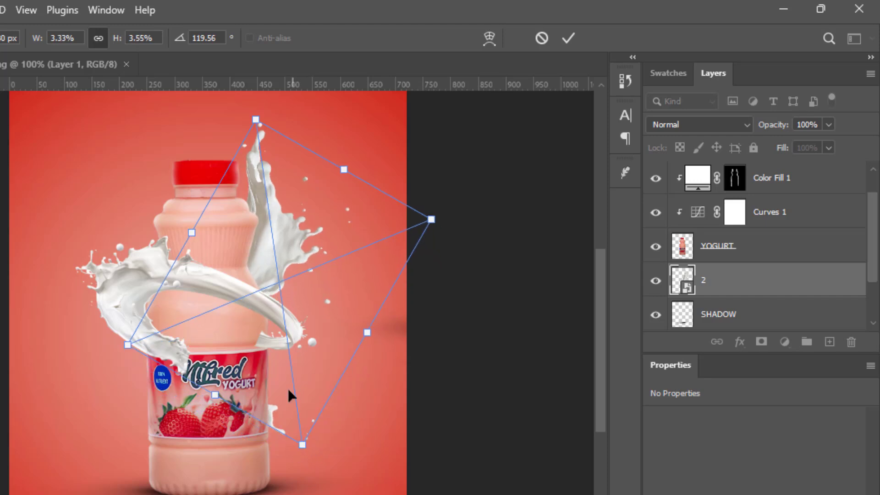
Step: Raise the splash behind the right side of the bottle's neck, to about X 345 px, Y 18 px, and apply the transform
mouse_move(280, 265)
left_mouse_down()
mouse_move(282, 237)
mouse_move(278, 249)
left_mouse_up()
key("Up")
key("Up")
key("Up")
key("Up")
key("Up")
key("Up")
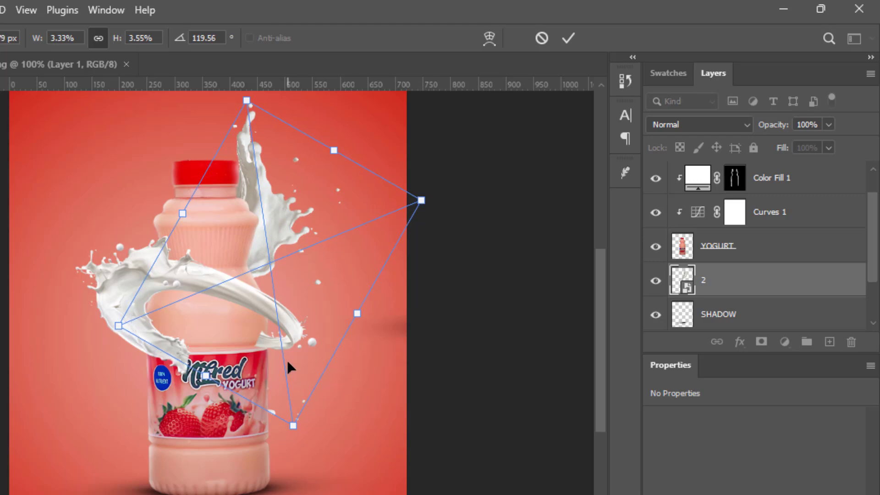
key("Left")
key("Left")
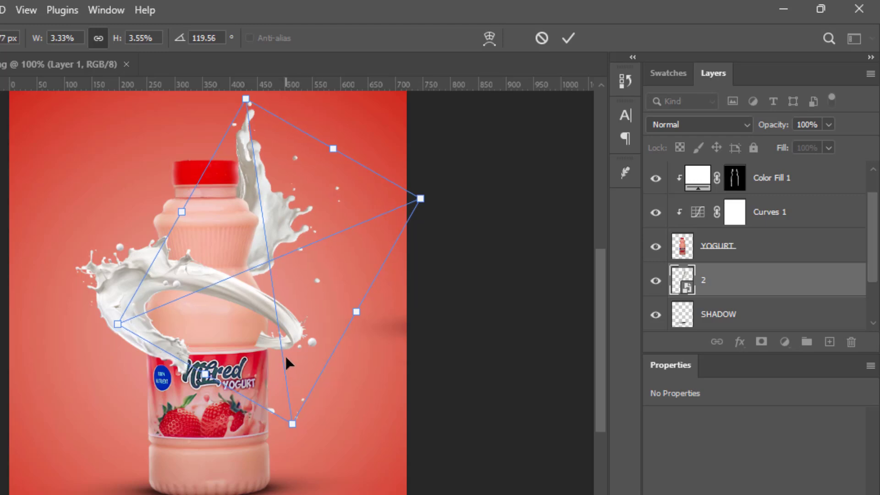
key("Left")
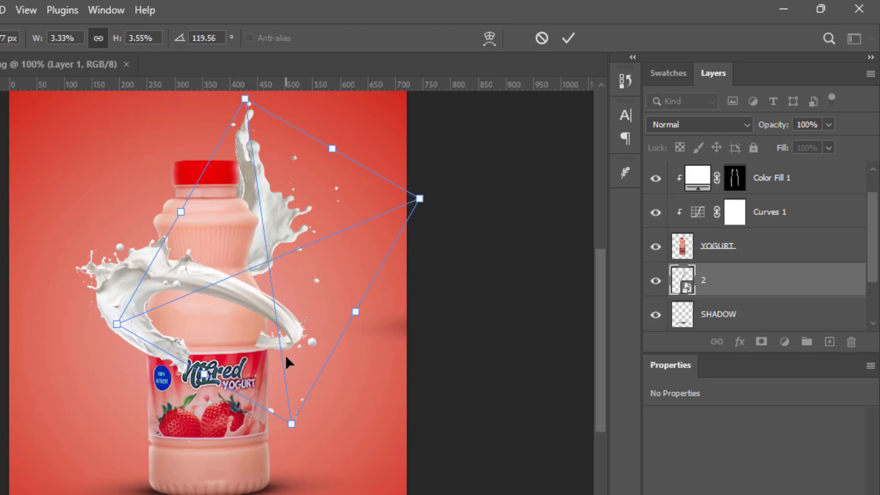
key("Right")
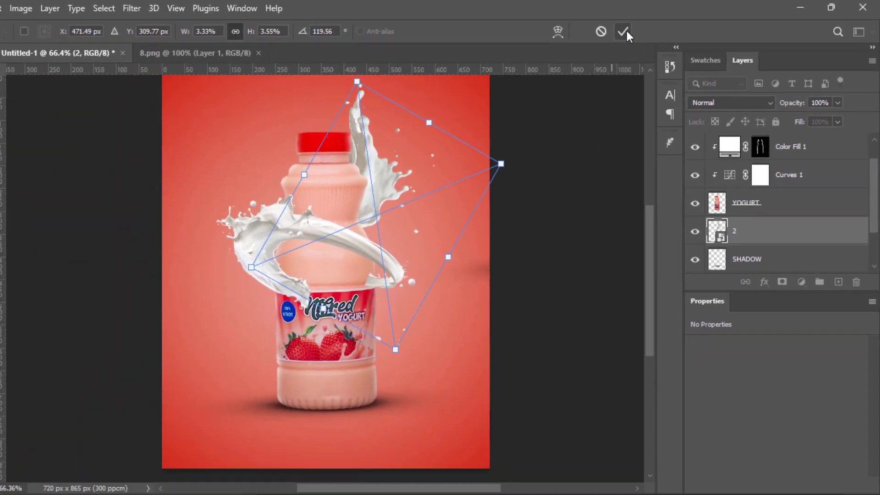
left_click(572, 38)
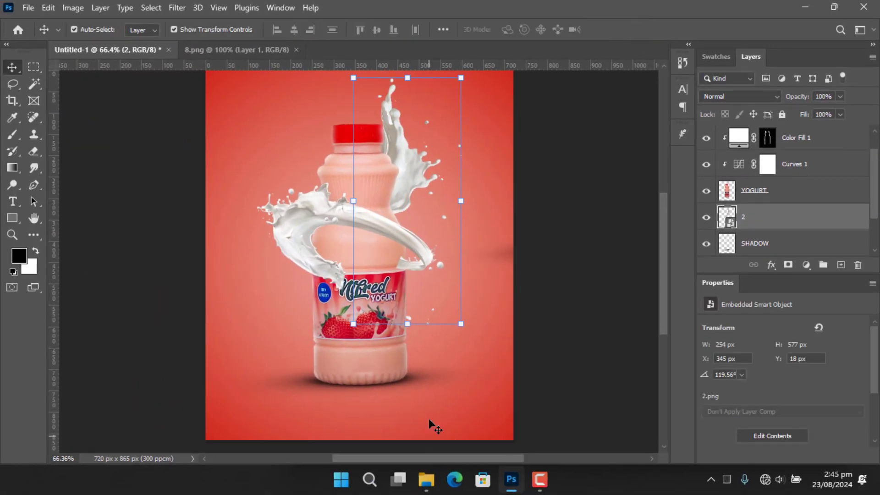
Step: In 8.png, clear the old selection, lasso the small upper splash and bring it into Untitled-1 beside the bottle cap
left_click(237, 49)
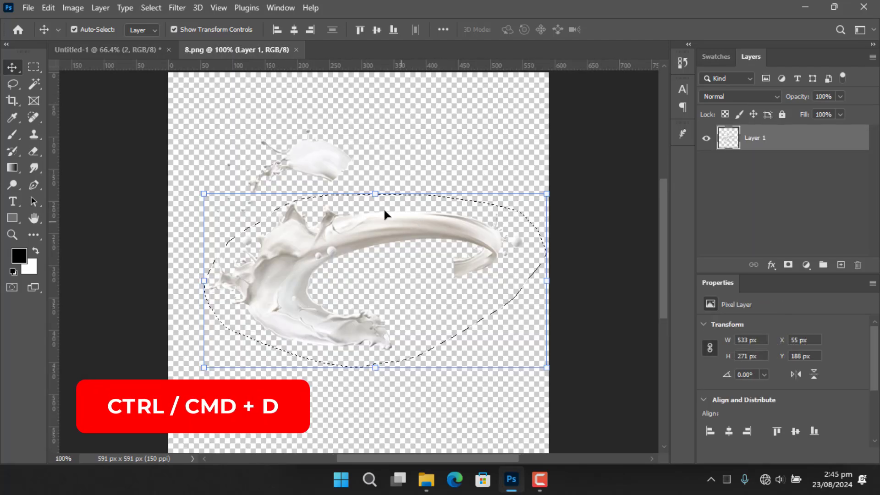
key("ctrl+d")
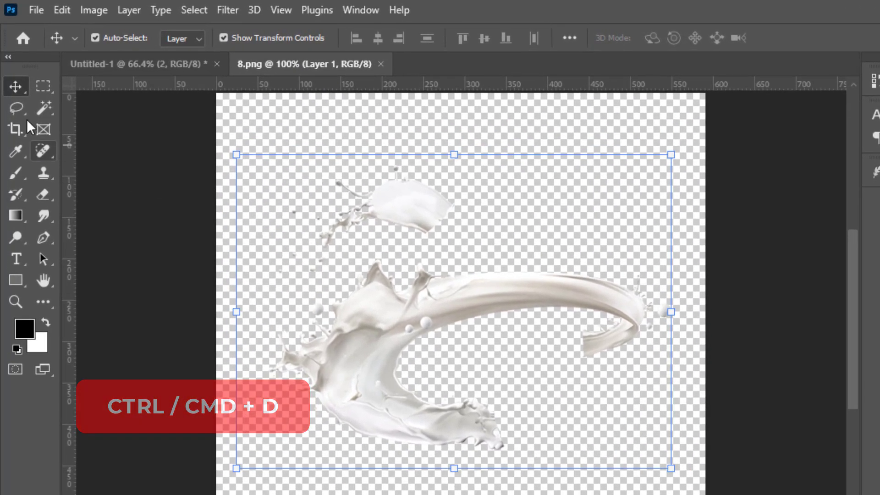
left_click(19, 83)
mouse_move(298, 270)
left_mouse_down()
mouse_move(459, 239)
mouse_move(475, 187)
mouse_move(368, 158)
mouse_move(290, 200)
mouse_move(300, 270)
left_mouse_up()
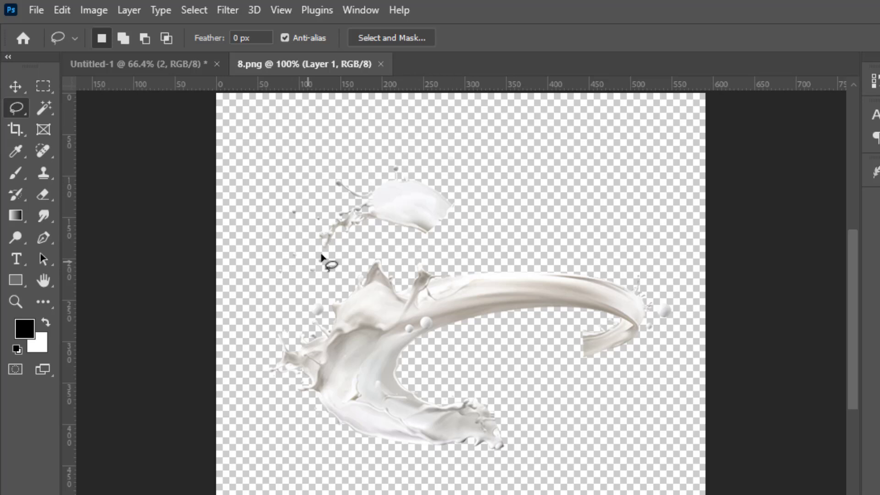
left_click(16, 86)
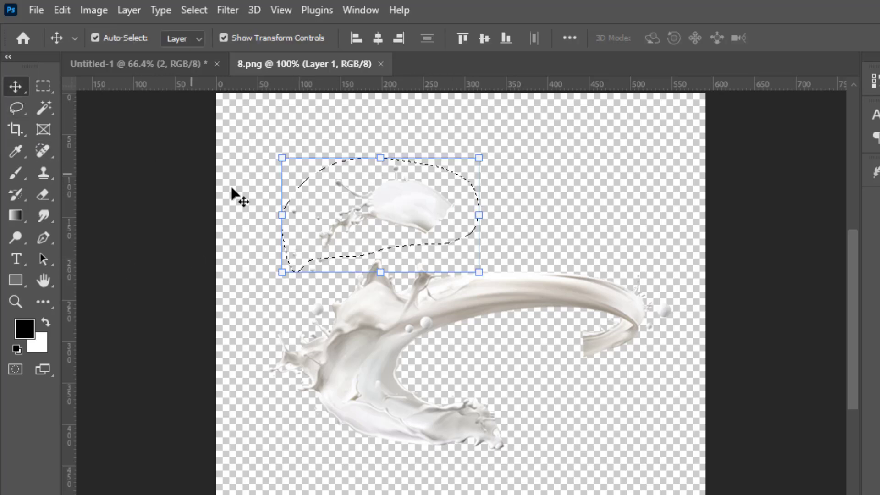
mouse_move(414, 209)
left_mouse_down()
mouse_move(383, 230)
mouse_move(229, 144)
mouse_move(172, 62)
mouse_move(305, 161)
left_mouse_up()
left_click_drag(391, 166, 392, 167)
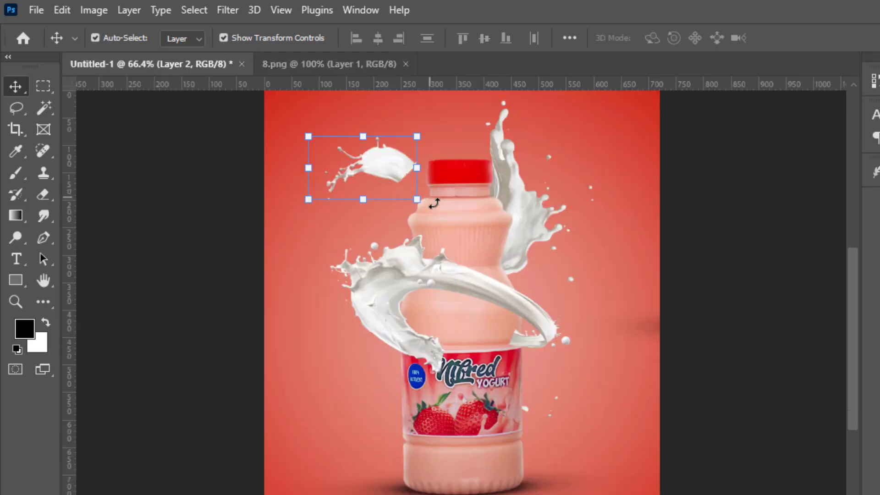
Step: Rotate the small splash 38.40°, tuck it behind the left side of the bottle's neck and scale it to 110.07%
left_click_drag(440, 145, 446, 158)
left_click_drag(308, 157, 302, 200)
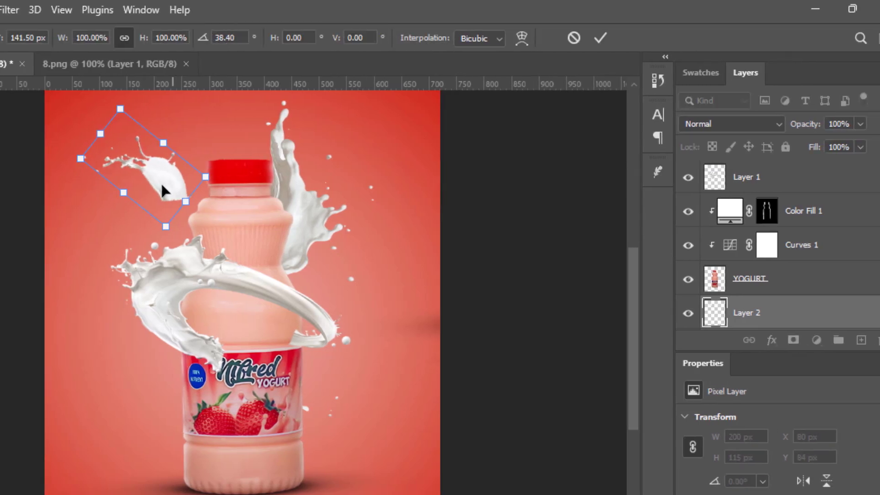
left_click_drag(243, 182, 284, 201)
left_click_drag(200, 202, 201, 202)
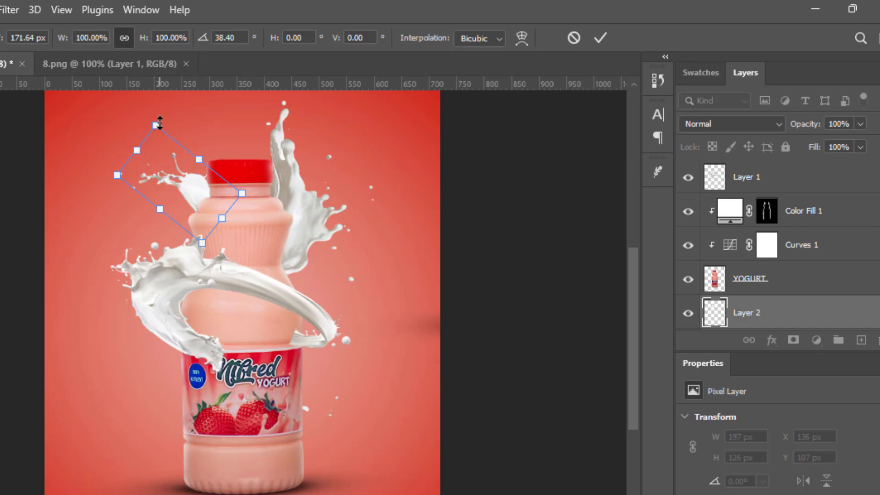
left_click_drag(160, 123, 152, 113)
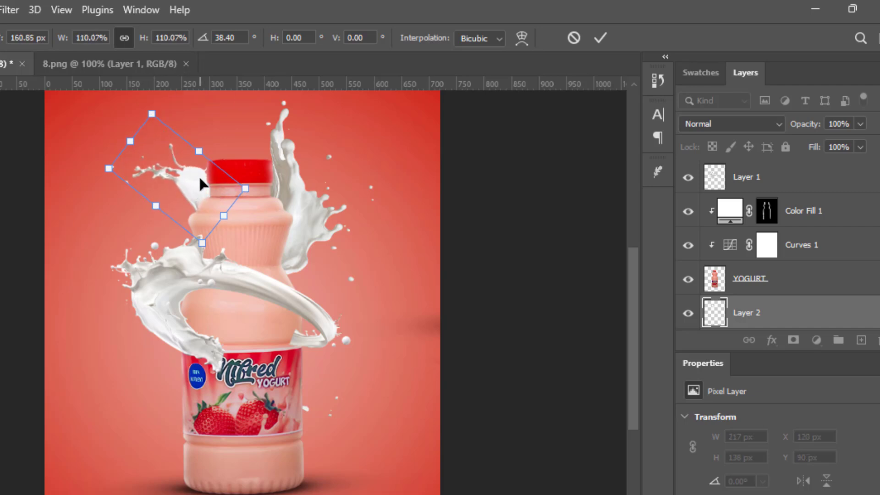
left_click_drag(202, 183, 198, 181)
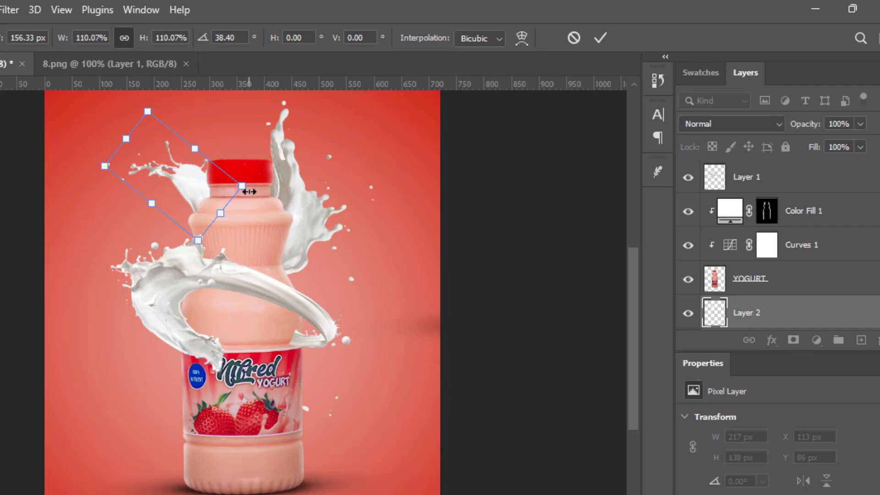
Step: Nudge the small splash up along the bottle's neck and enlarge it to 116.62%
key("Up")
key("Right")
key("Up")
key("Up")
key("Up")
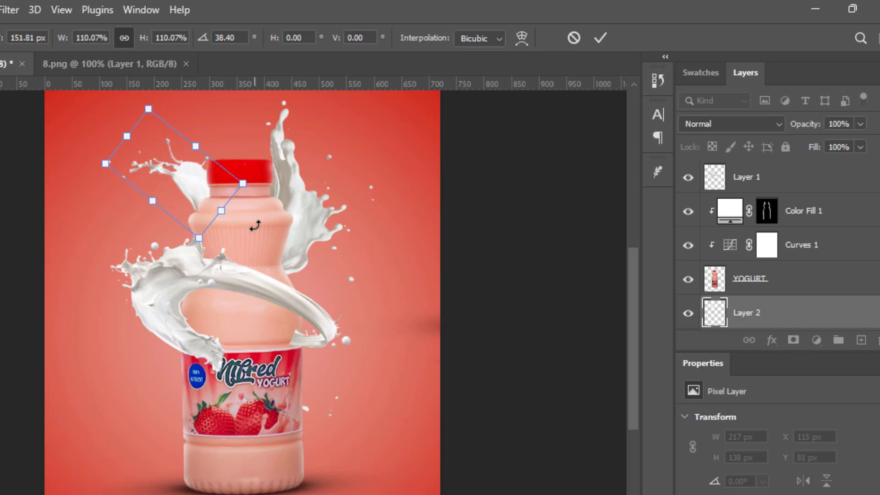
key("Right")
key("Right")
key("Up")
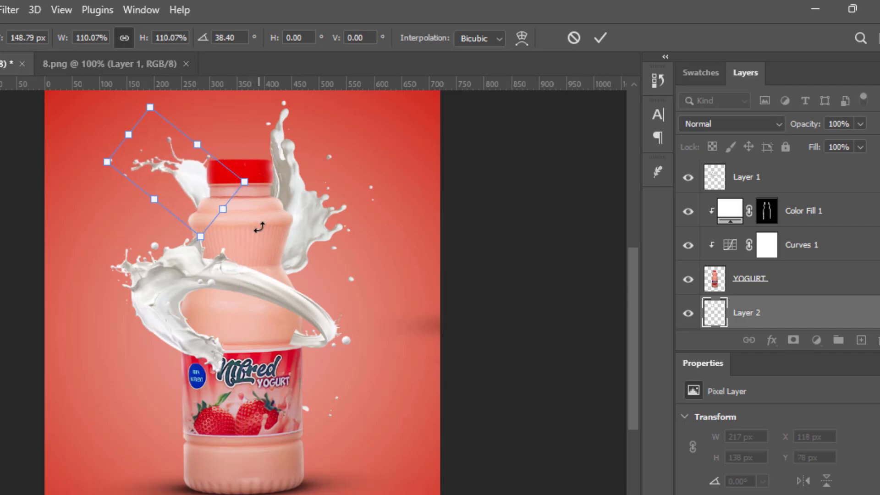
key("Up")
left_click_drag(204, 244, 218, 231)
key("Up")
key("Up")
key("Up")
key("Up")
key("Up")
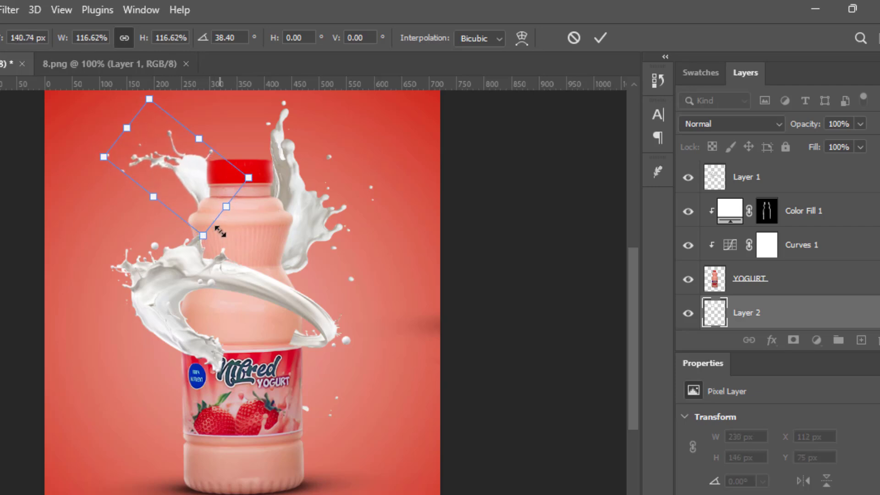
Step: Fine-tune the small splash's position against the cap, at about X 107 px, Y 75 px, and apply the transform
key("Left")
key("Left")
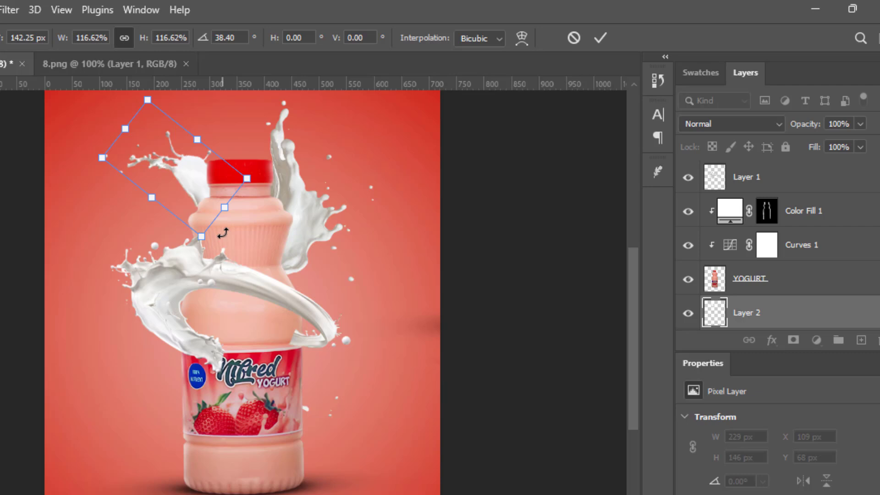
key("Down")
key("Down")
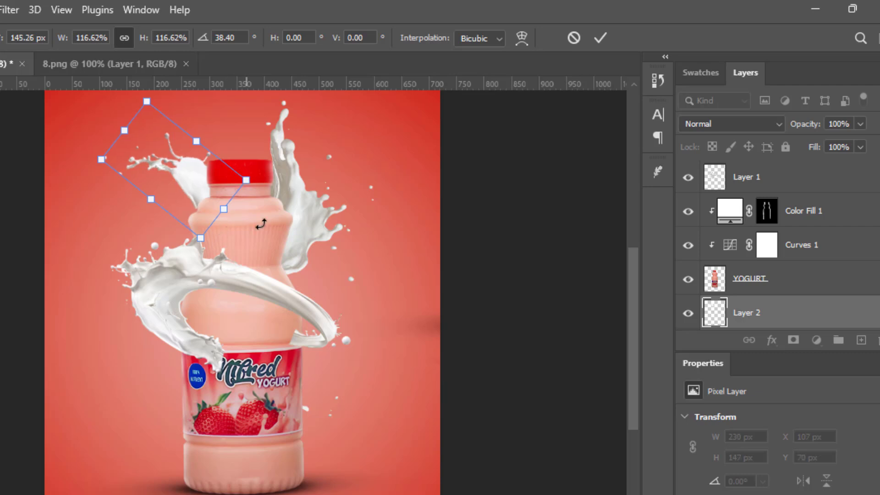
key("Down")
key("Left")
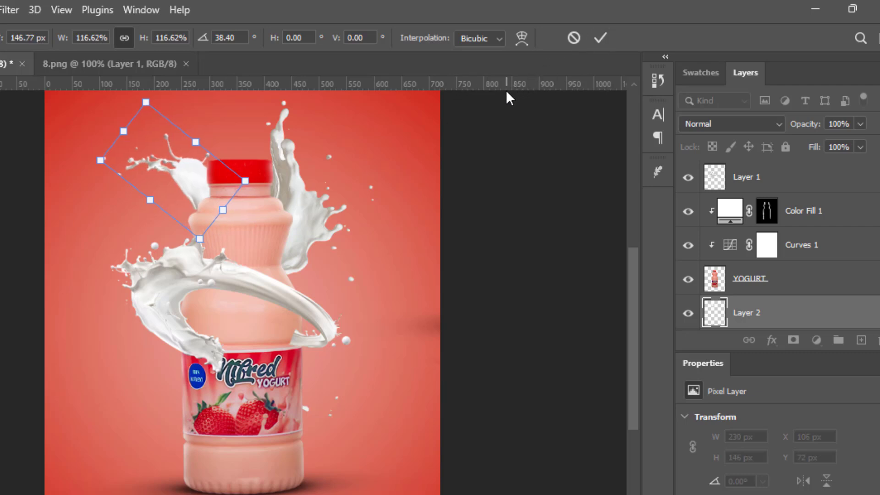
key("Right")
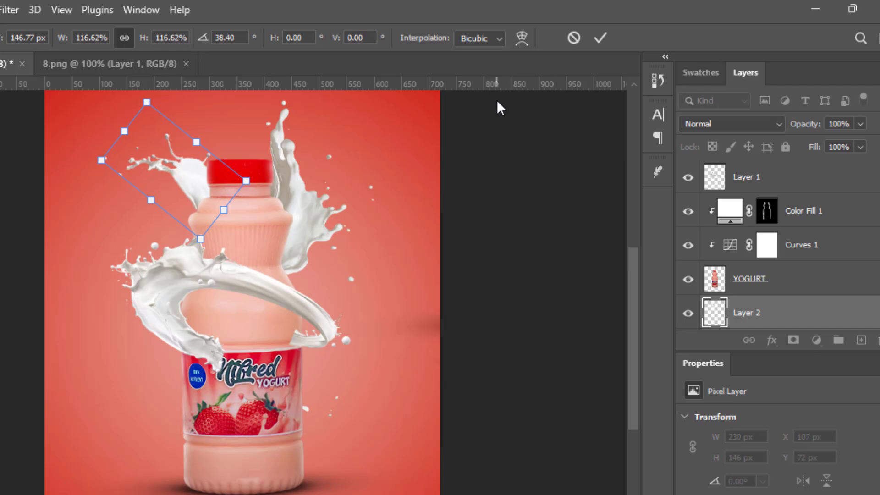
key("Down")
key("Right")
key("Down")
key("Right")
key("Down")
key("Right")
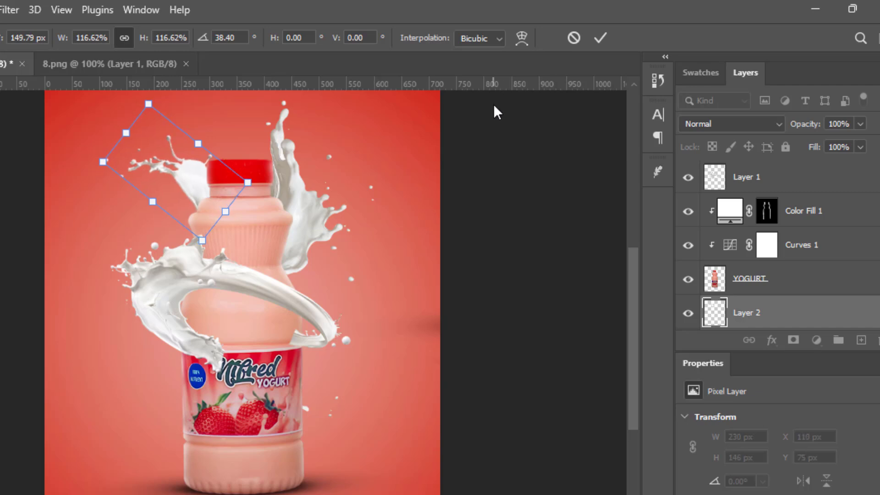
key("Left")
key("Down")
key("Left")
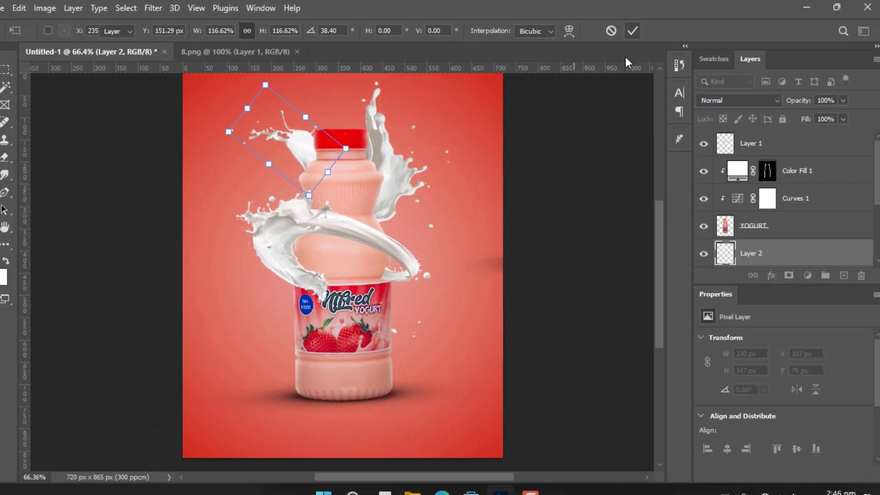
key("Escape")
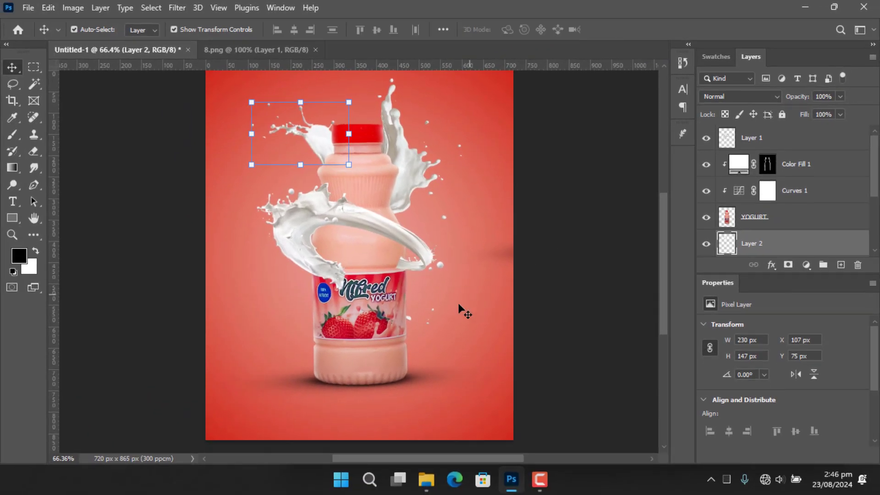
Step: Place 3.png from the YOGURT folder behind the bottle, rotate it 91.14°, shrink it to about 437 × 446 px and apply
left_click(422, 479)
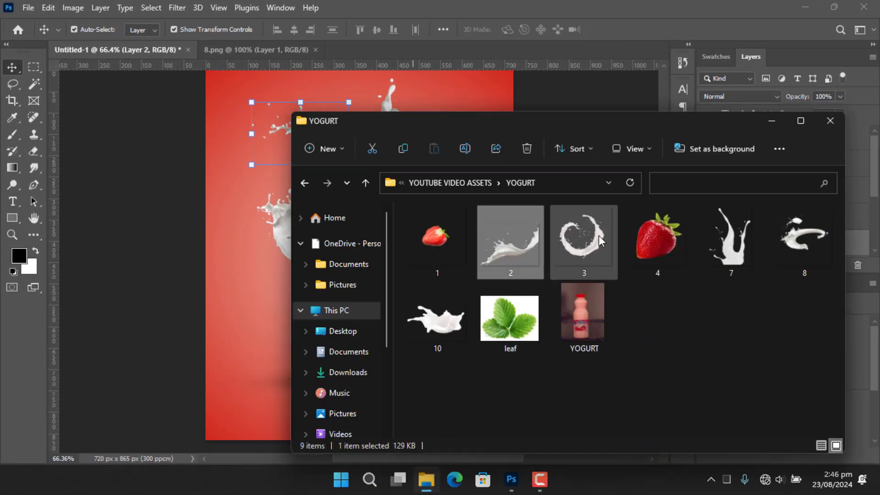
left_click_drag(602, 252, 354, 260)
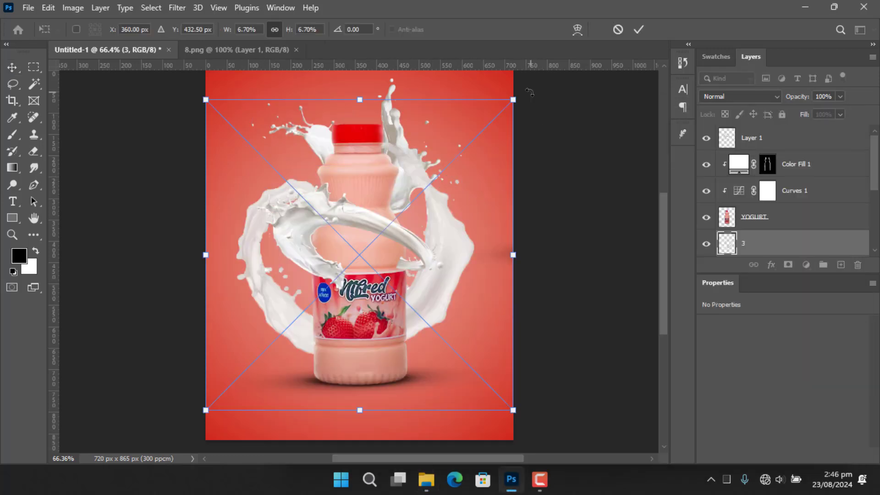
left_click_drag(524, 93, 473, 362)
left_click_drag(206, 97, 330, 232)
left_click(638, 30)
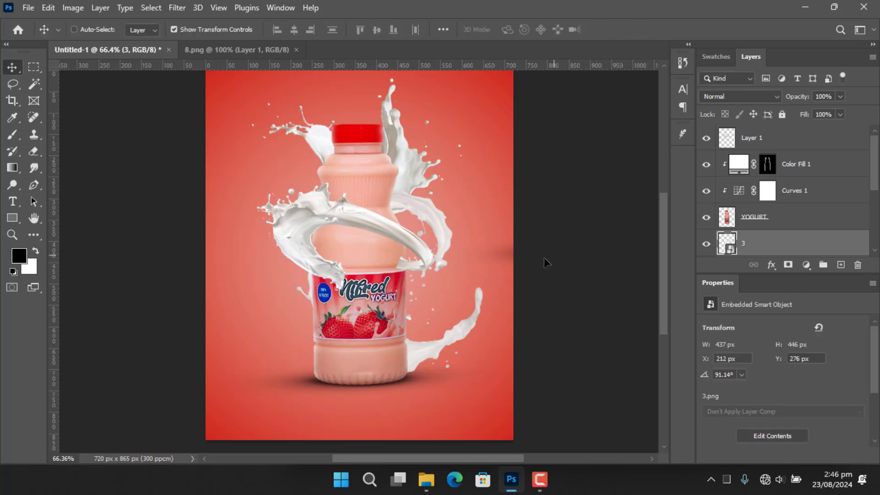
Step: Reposition the swirl splash around the bottle's label, scale it to 3.92%, rotate it to 77.47° and apply the transform
left_click_drag(546, 261, 414, 347)
left_click_drag(445, 376, 320, 271)
left_click_drag(241, 246, 306, 350)
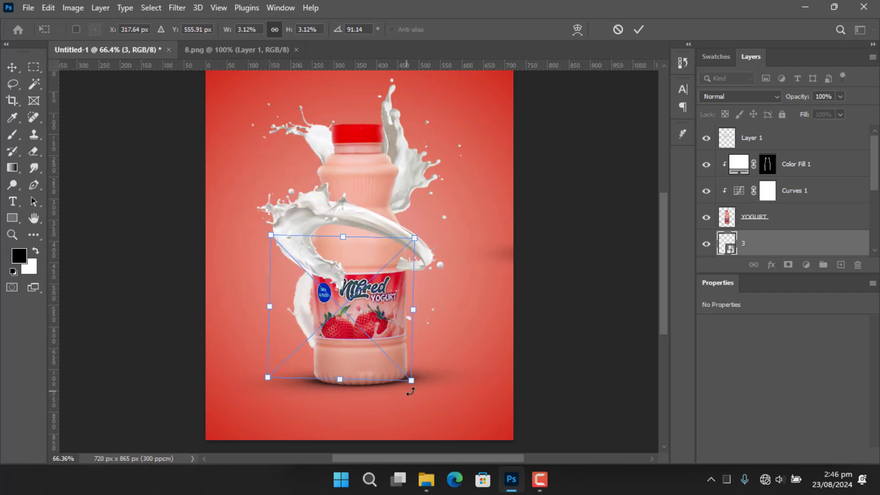
left_click_drag(415, 385, 471, 392)
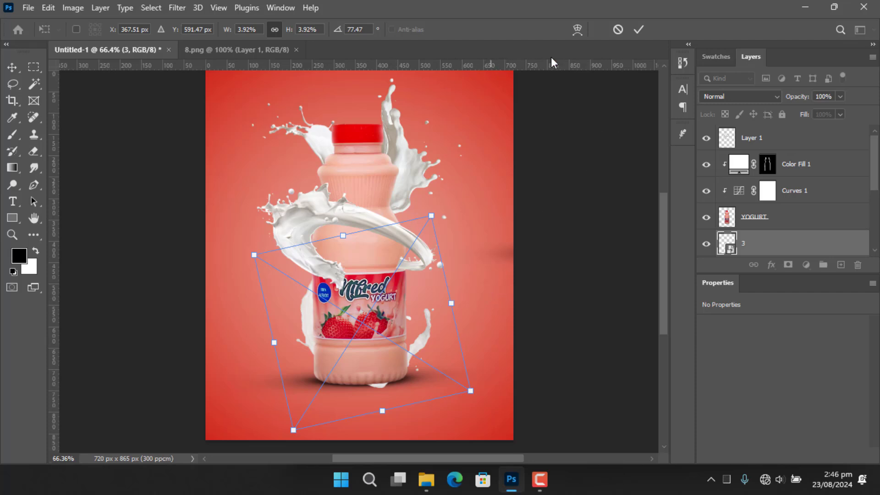
left_click(638, 30)
Step: Move the swirl splash up behind the label to X 187 px, Y 353 px, and deselect it
left_click_drag(501, 345, 481, 330)
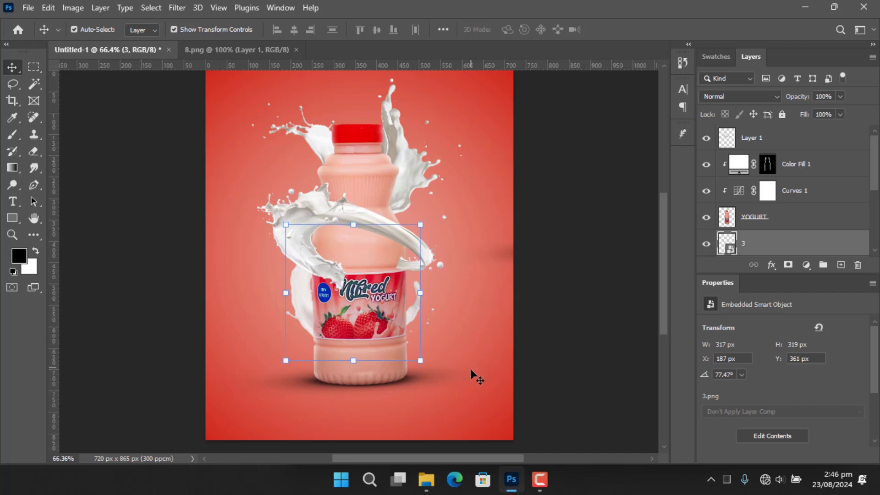
key("Up")
key("Up")
key("Up")
key("Up")
key("Up")
key("Up")
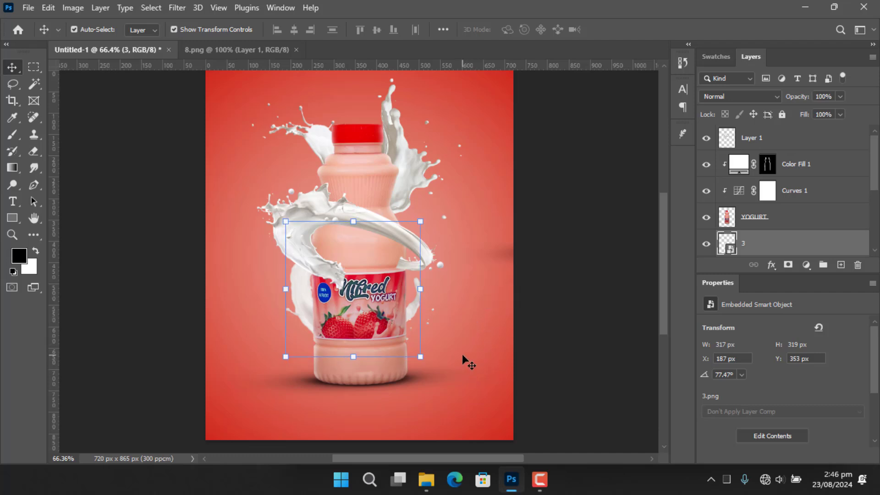
key("Up")
key("Up")
left_click(581, 239)
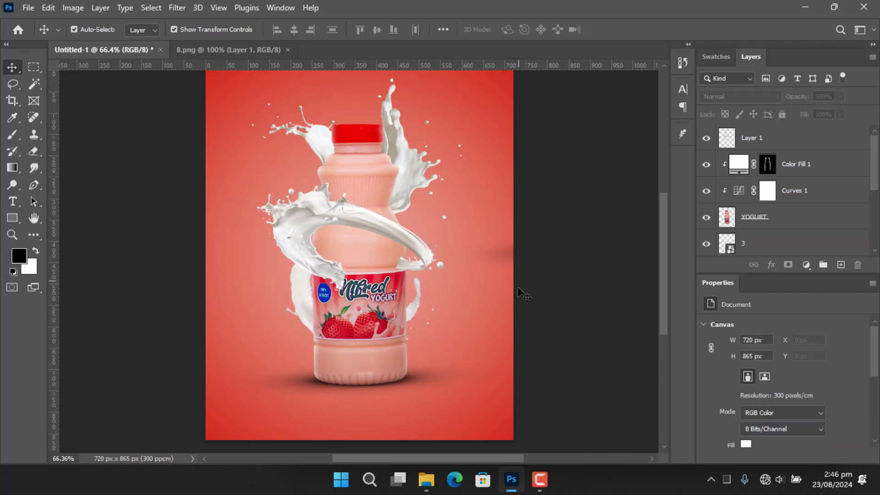
Step: Add a Color Balance adjustment clipped to the front splash (Layer 1), with midtones at Cyan-Red +100, Magenta-Green -100 and Yellow-Blue -100
left_click(373, 224)
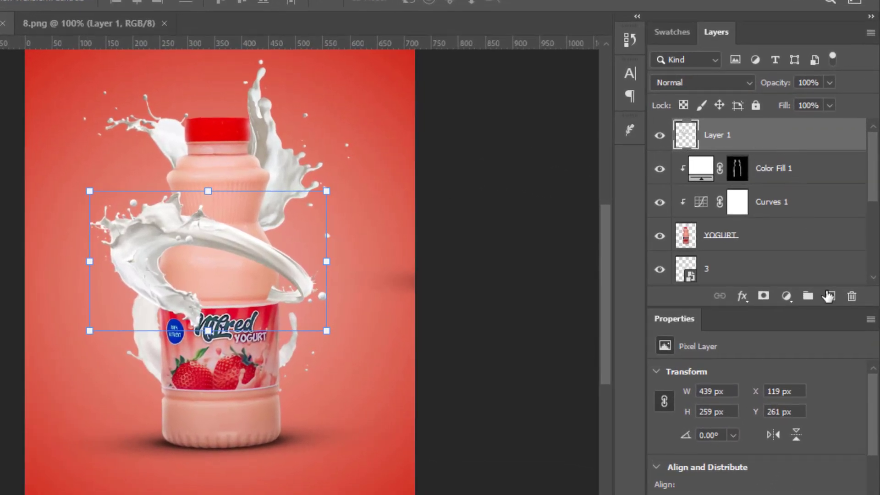
left_click(786, 296)
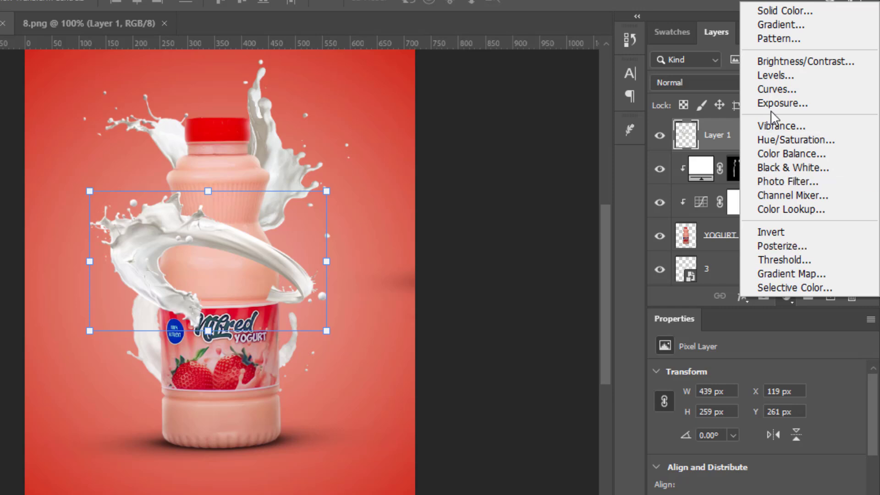
left_click(801, 152)
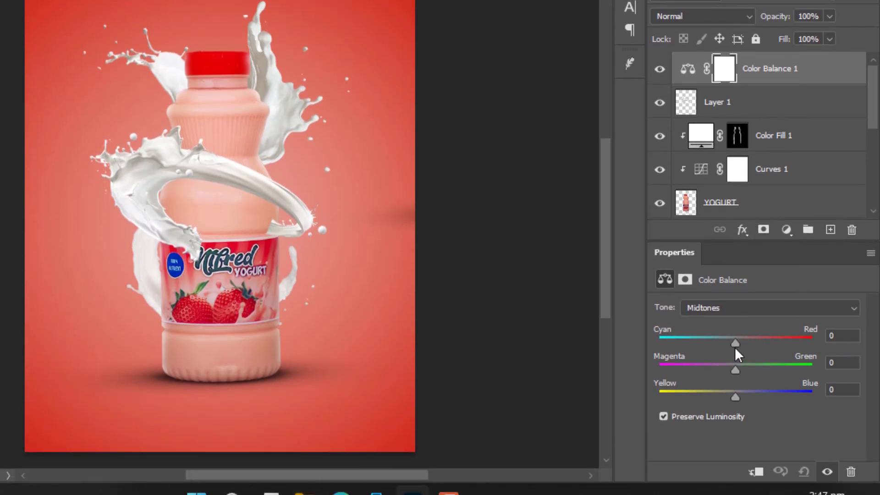
left_click_drag(735, 342, 832, 340)
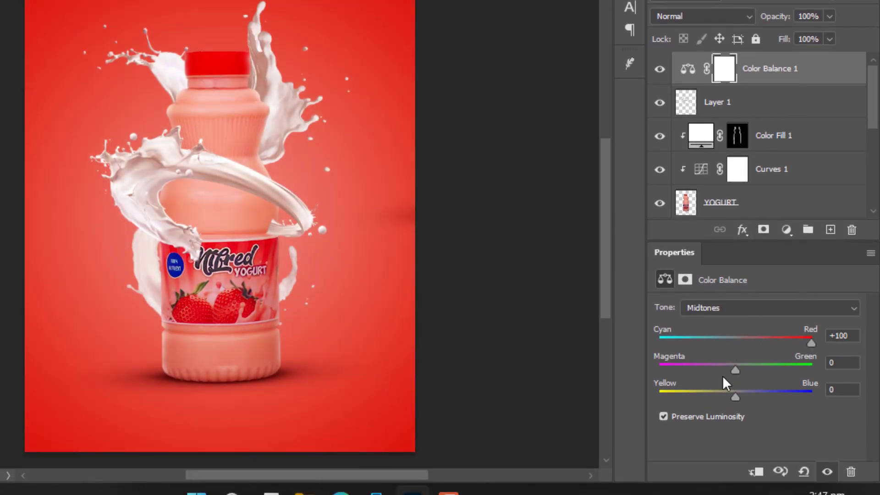
left_click_drag(713, 371, 664, 381)
left_click_drag(733, 397, 651, 390)
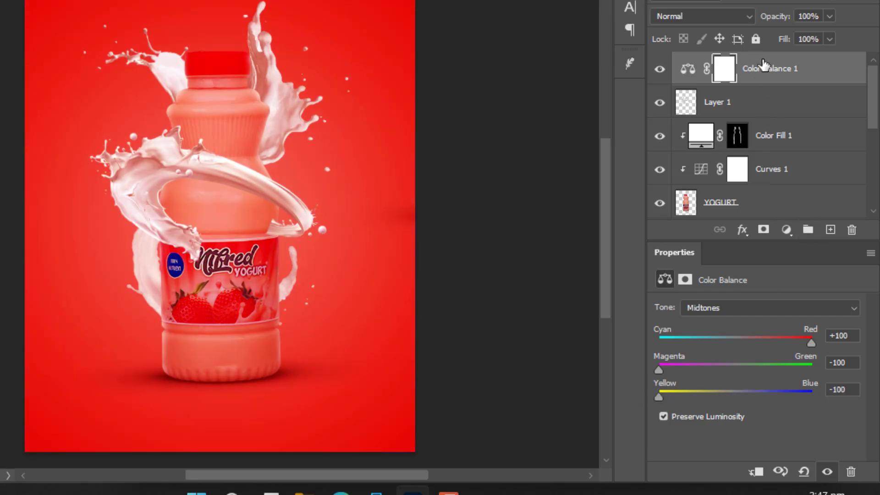
right_click(798, 73)
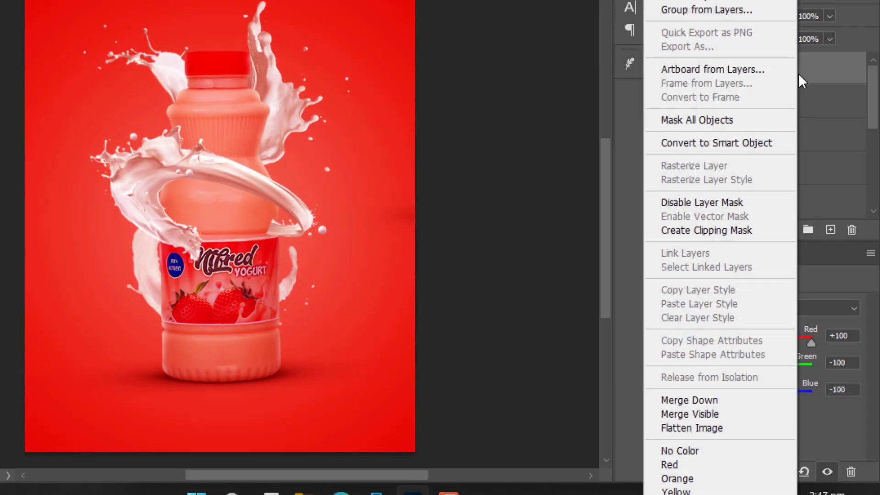
left_click(727, 231)
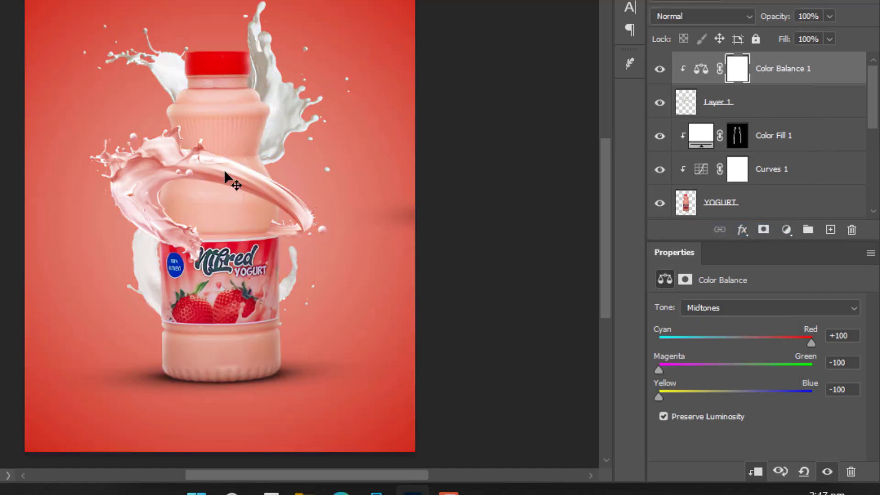
Step: Compare the front splash with its Color Balance adjustment hidden and shown, up close and in the full composition
scroll(248, 223, "up", 1)
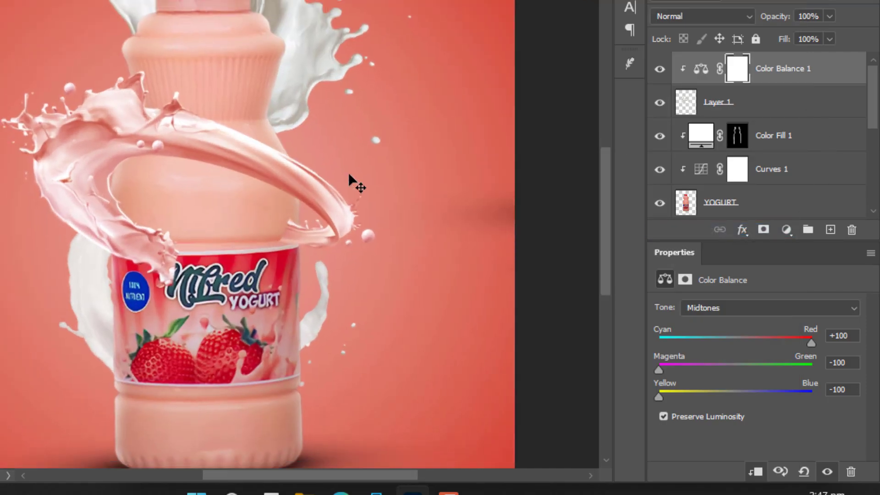
left_click(660, 70)
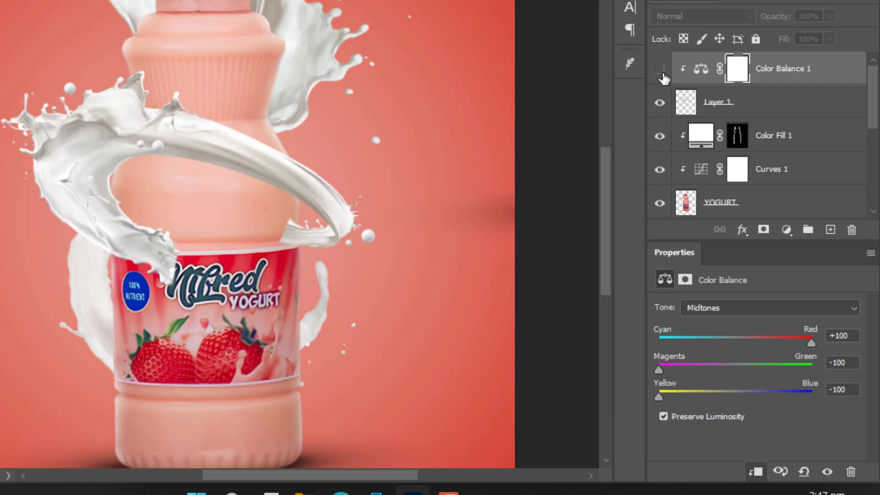
left_click(660, 69)
scroll(373, 183, "down", 3)
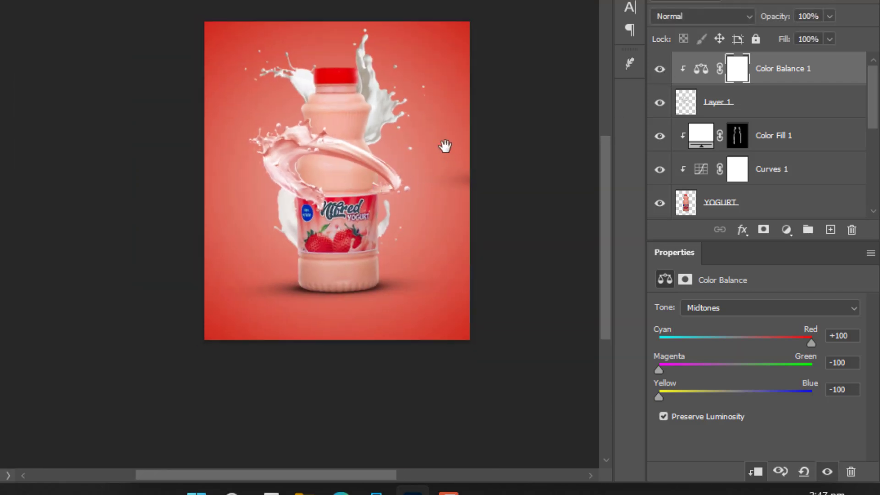
left_click_drag(444, 146, 373, 175)
scroll(136, 183, "up", 3)
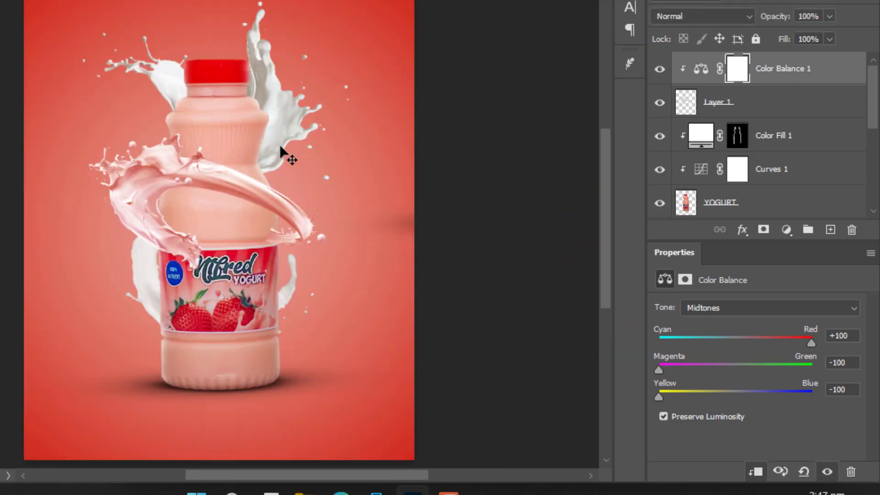
Step: Add a Color Balance adjustment clipped to the tall splash (layer 2), with midtones at Cyan-Red +100, Magenta-Green -100 and Yellow-Blue -100
left_click(281, 114)
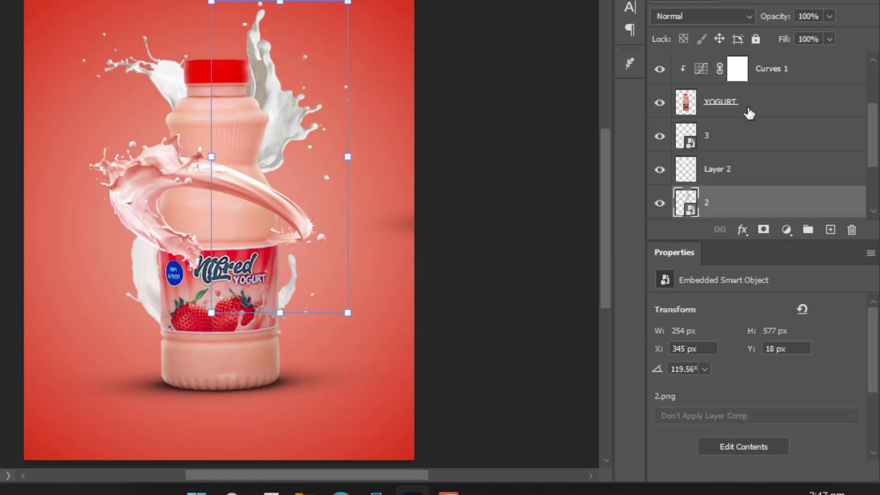
left_click(785, 232)
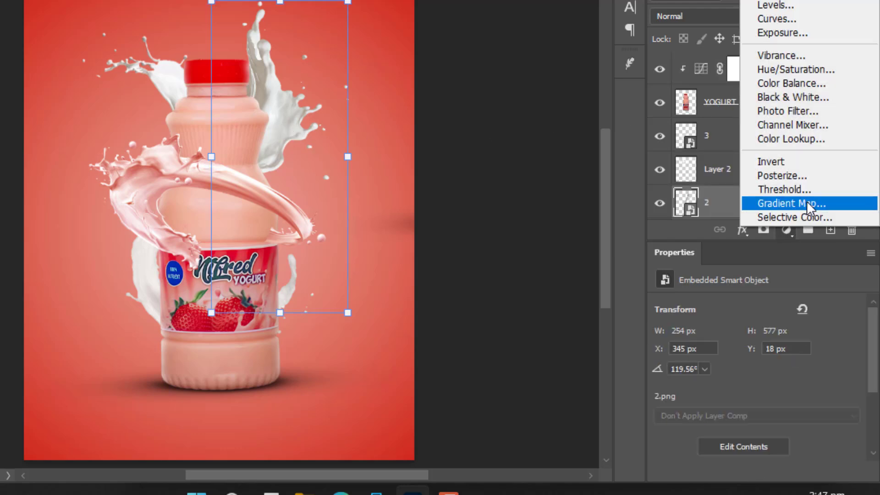
left_click(792, 82)
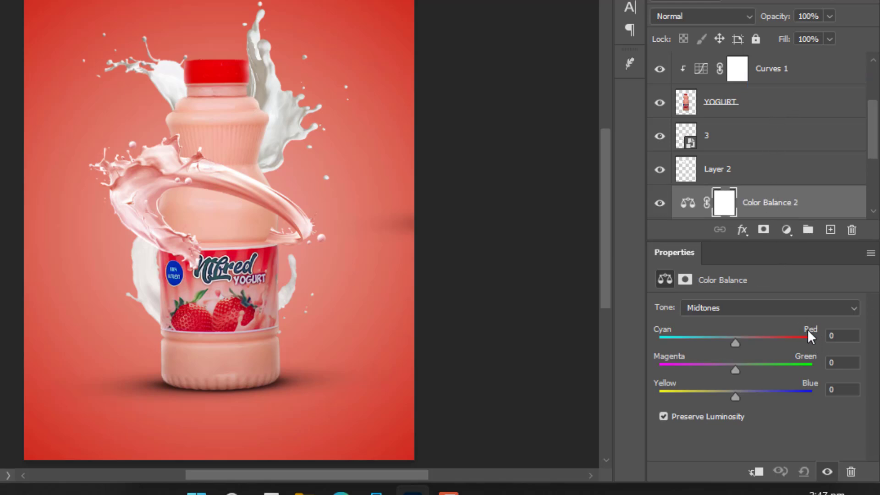
left_click_drag(741, 342, 828, 343)
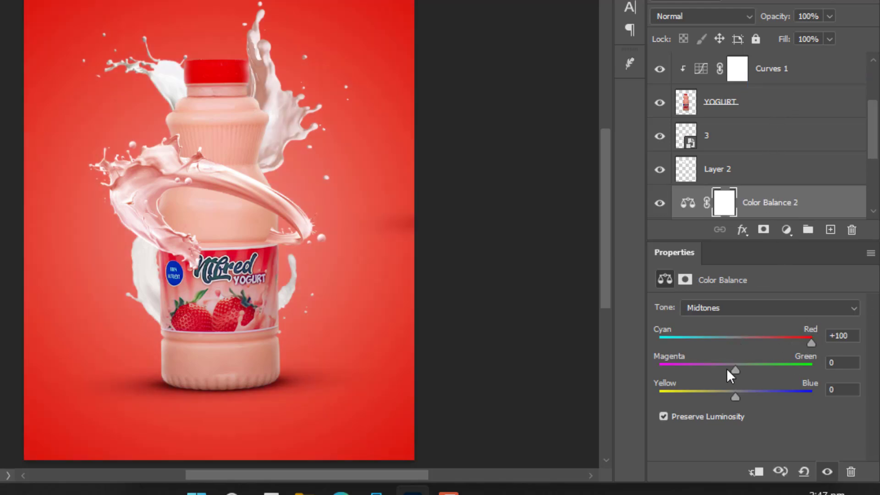
left_click_drag(652, 370, 653, 370)
left_click_drag(716, 393, 647, 375)
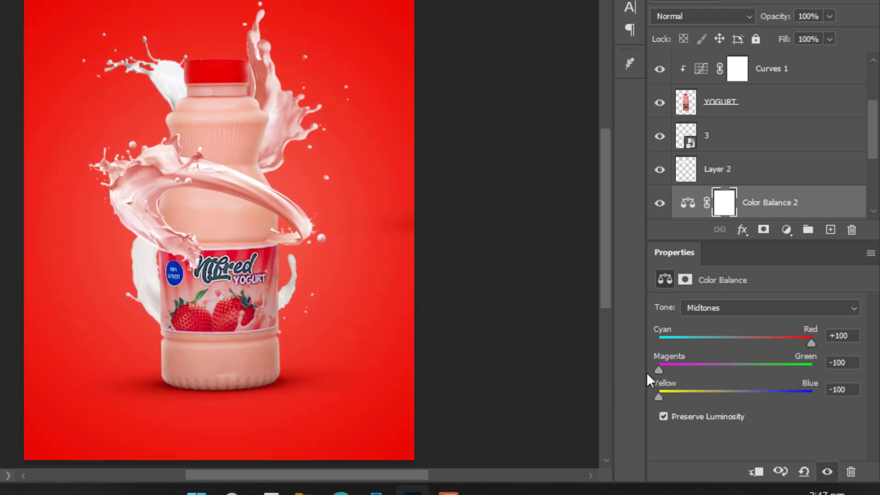
right_click(811, 202)
left_click(735, 231)
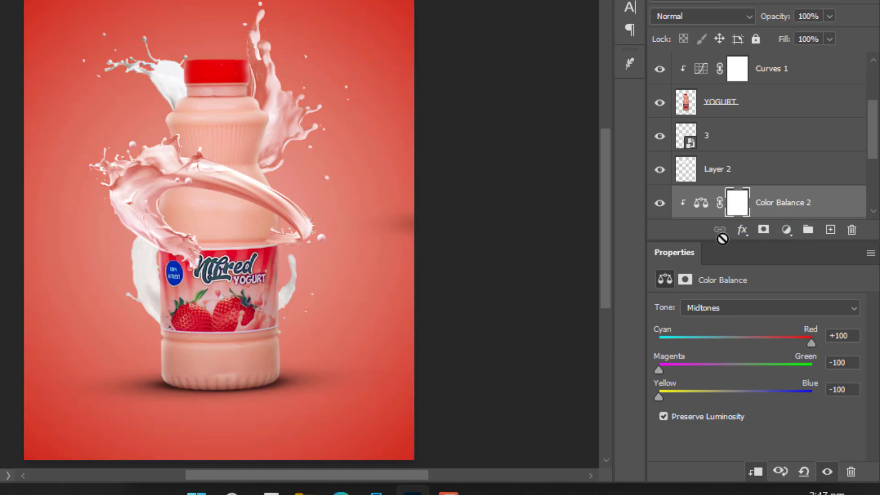
Step: Tint the swirl behind the label (layer 3) with a clipped Color Balance adjustment: midtones Cyan-Red +100, Magenta-Green -100, Yellow-Blue -100
left_click(146, 276)
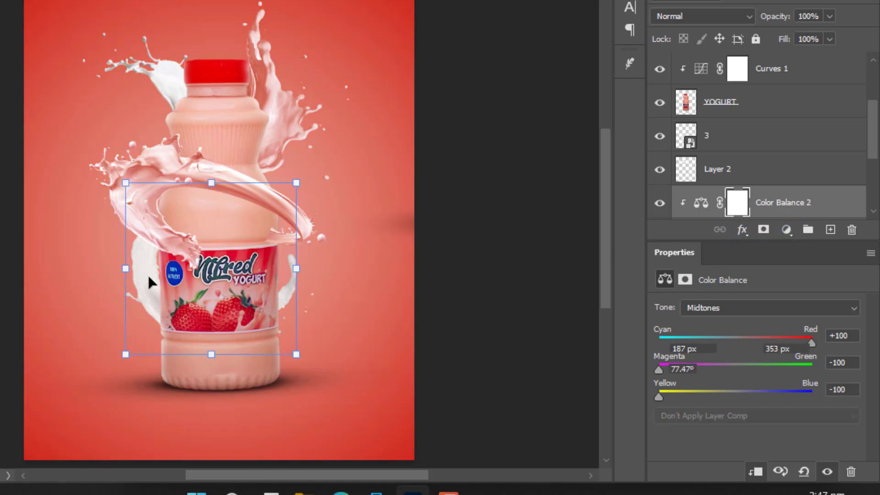
left_click(786, 229)
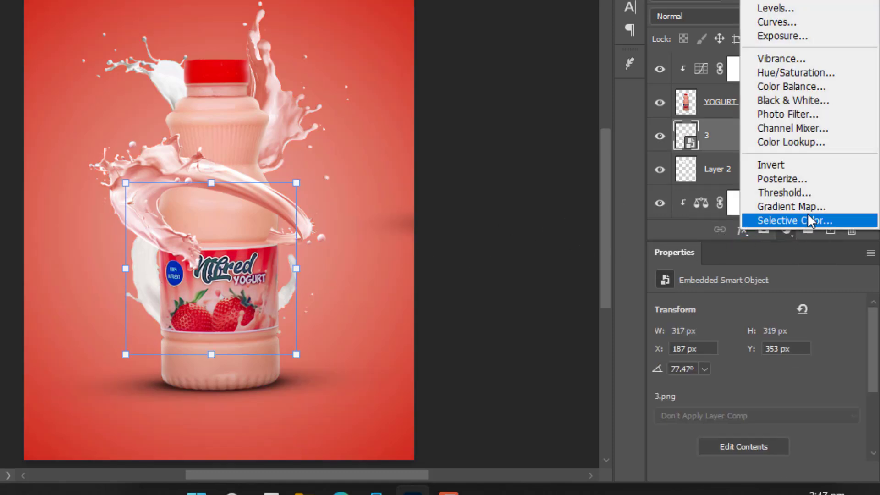
left_click(809, 85)
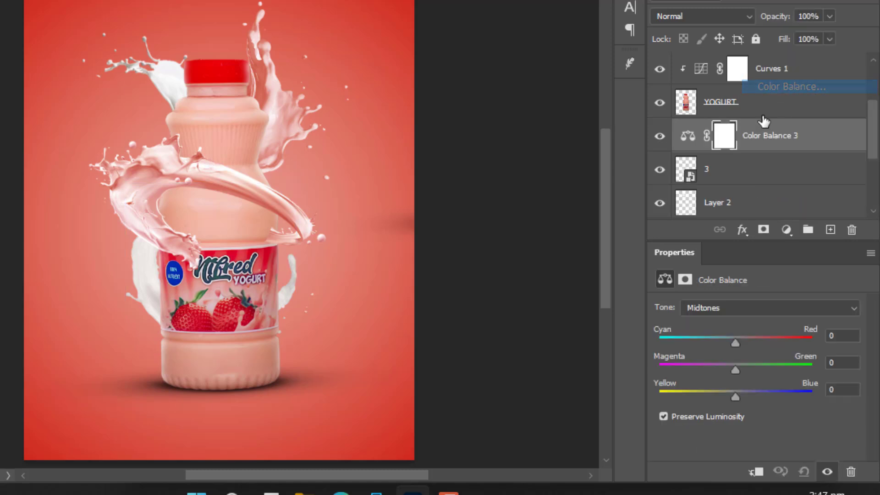
left_click_drag(735, 339, 842, 345)
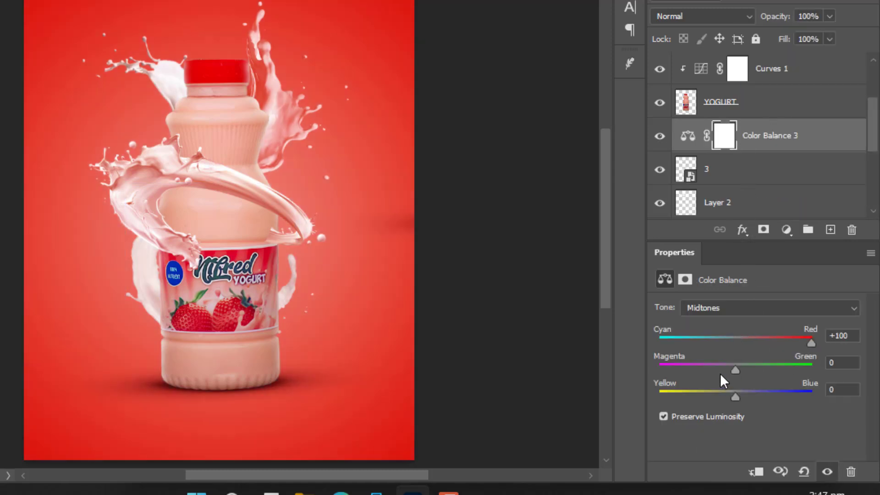
left_click_drag(628, 378, 632, 374)
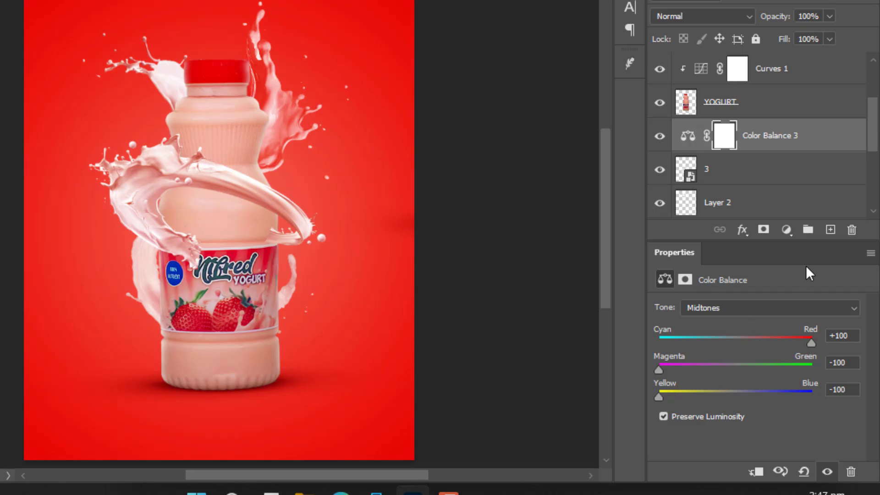
left_click(799, 142)
right_click(813, 146)
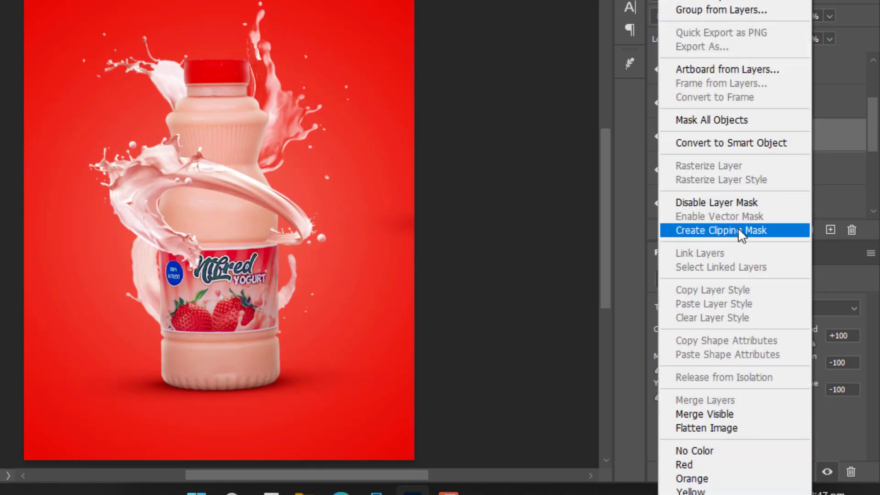
left_click(738, 227)
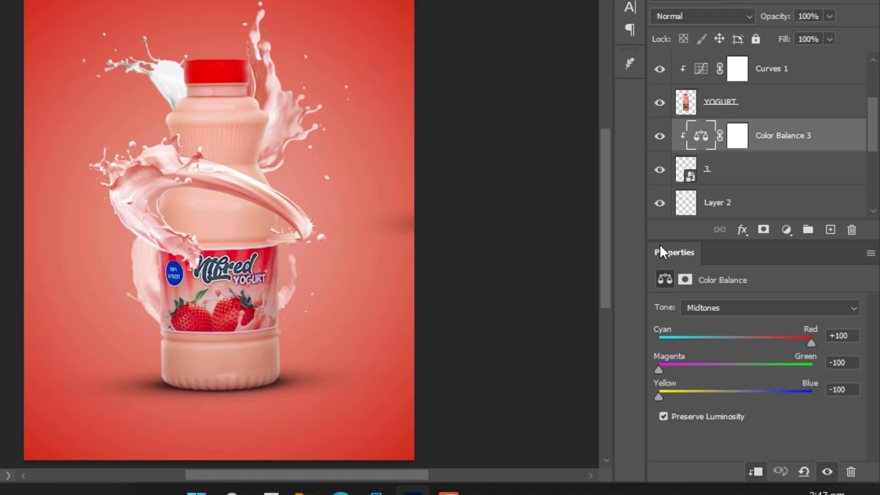
Step: Tint the upper splash behind the cap (Layer 2) with a clipped Color Balance adjustment: midtones Cyan-Red +100, Magenta-Green -100, Yellow-Blue -100
left_click(176, 83)
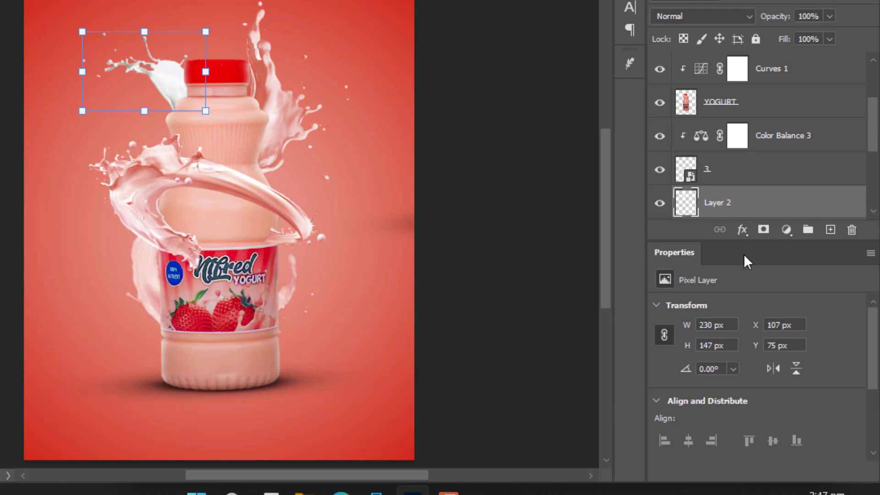
left_click(786, 230)
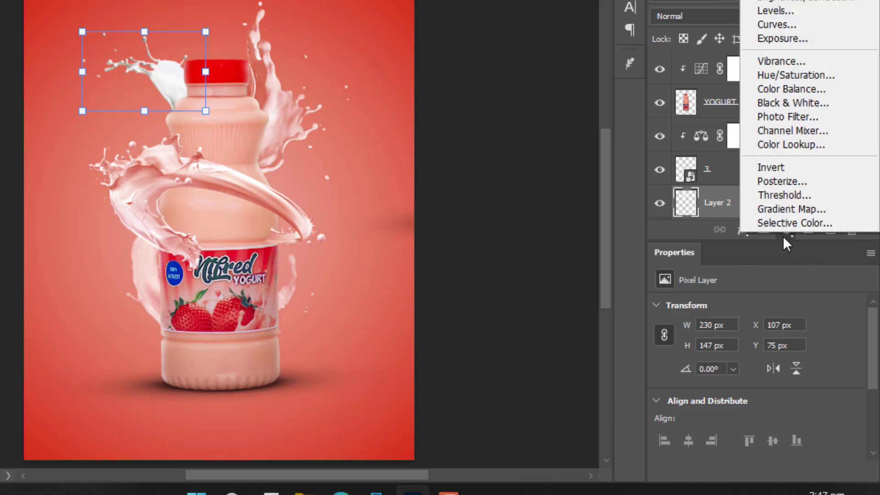
left_click(786, 92)
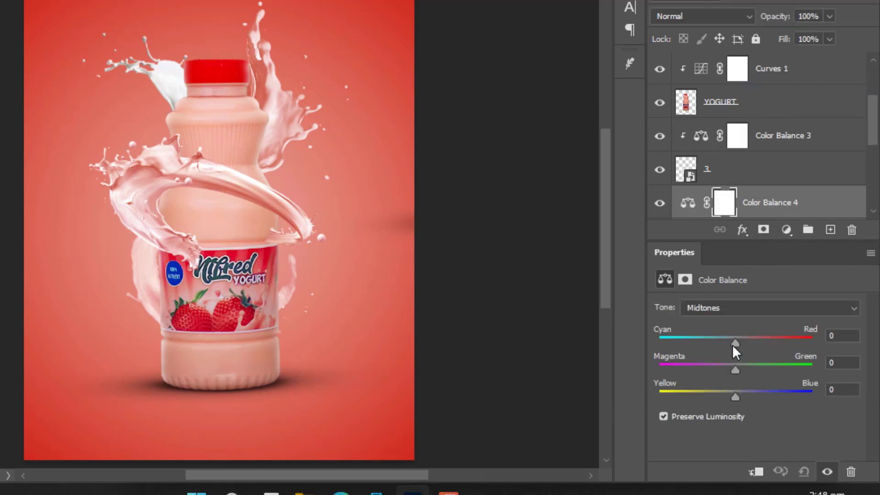
left_click_drag(735, 345, 848, 347)
left_click_drag(735, 368, 630, 369)
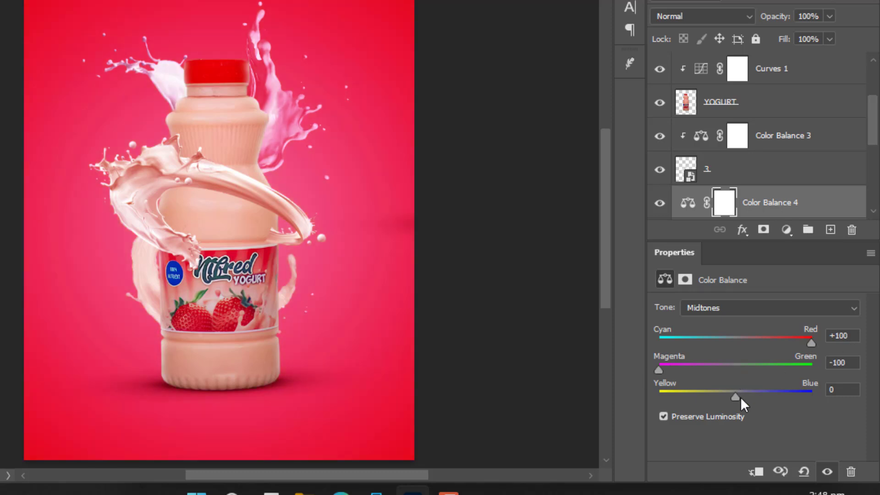
right_click(798, 206)
left_click(701, 230)
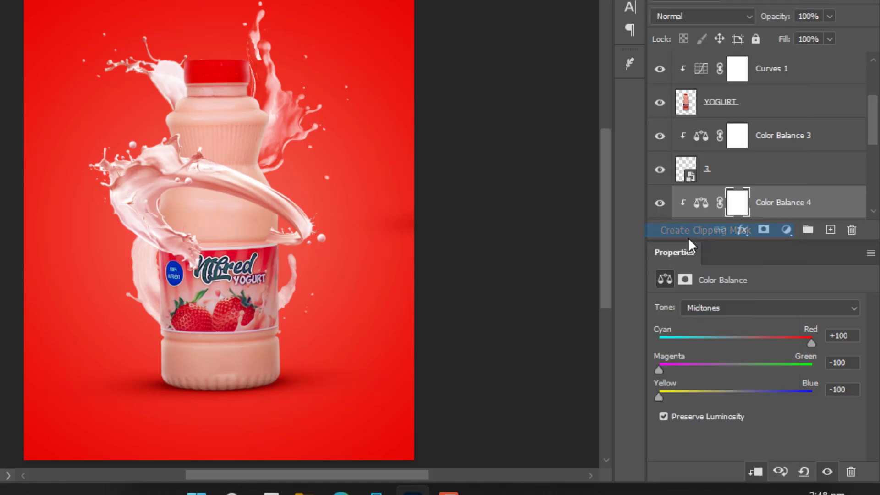
left_click(508, 226)
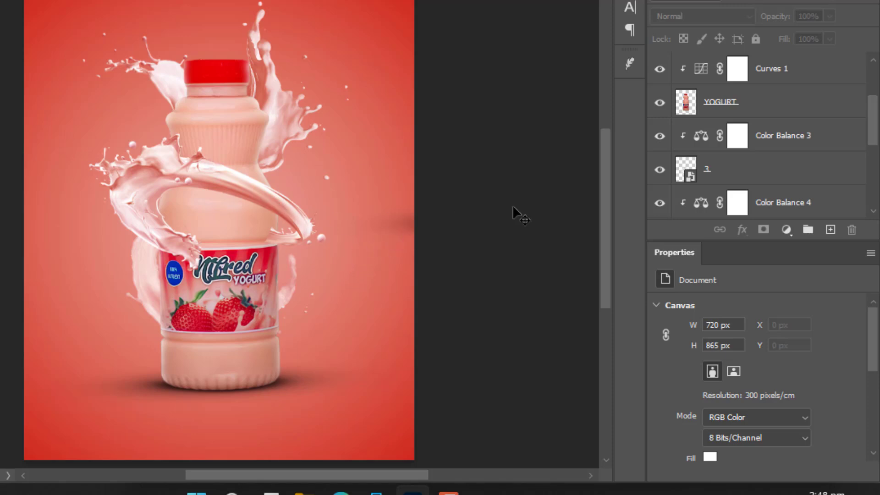
Step: Add a layer mask to the front splash (Layer 1) and load the bottle's outline from the YOGURT layer as a selection
key("ctrl+v")
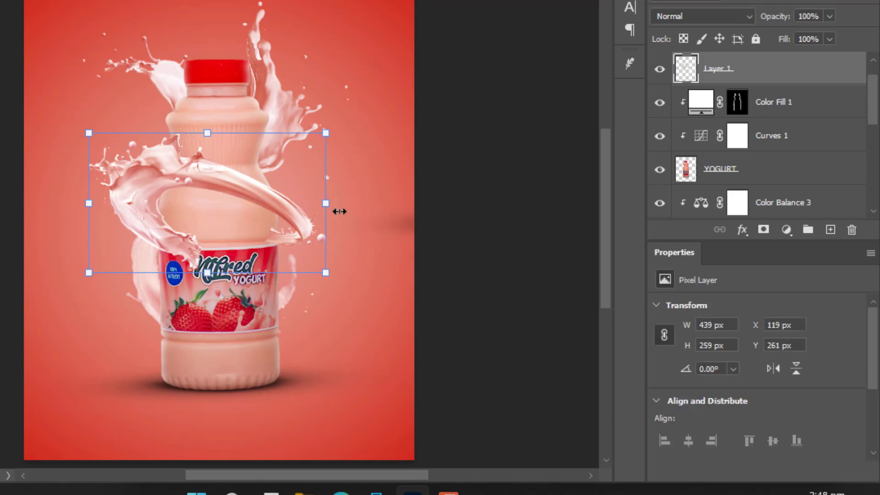
key("ctrl+plus")
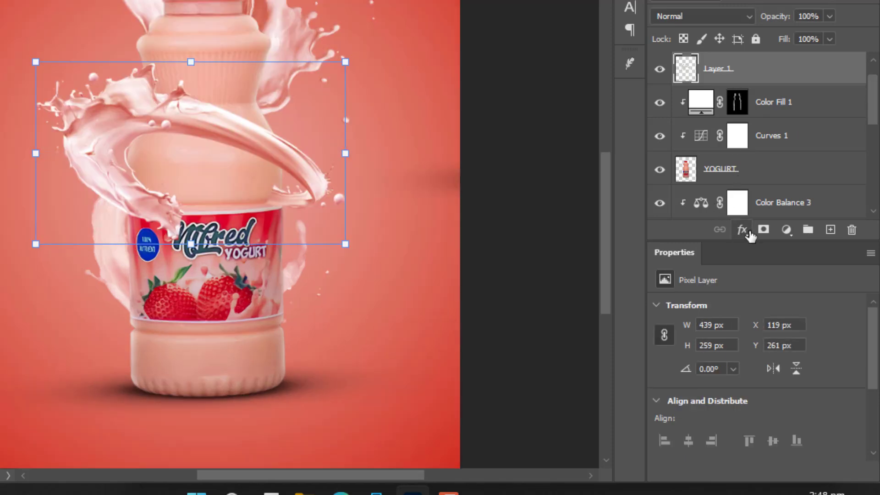
left_click(764, 230)
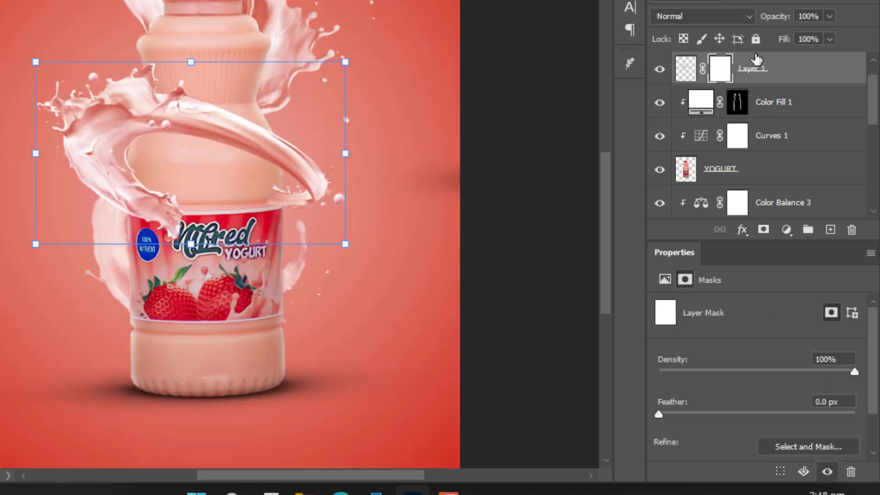
left_click(686, 169, "ctrl")
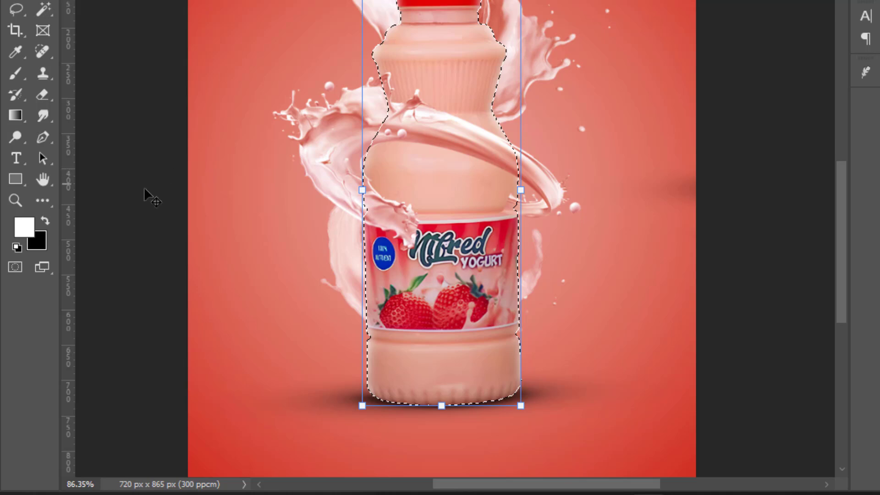
Step: Set up a round black brush at 77 px with 100% opacity for painting on the front splash's mask
key("b")
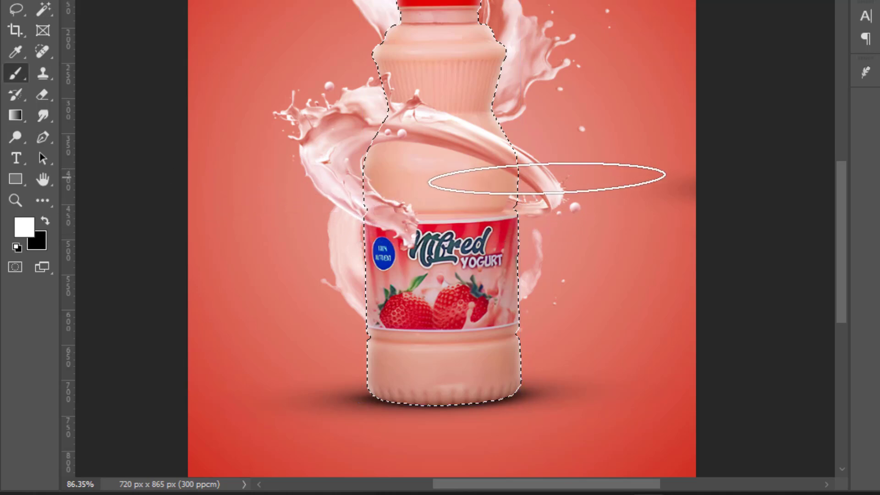
right_click(534, 188)
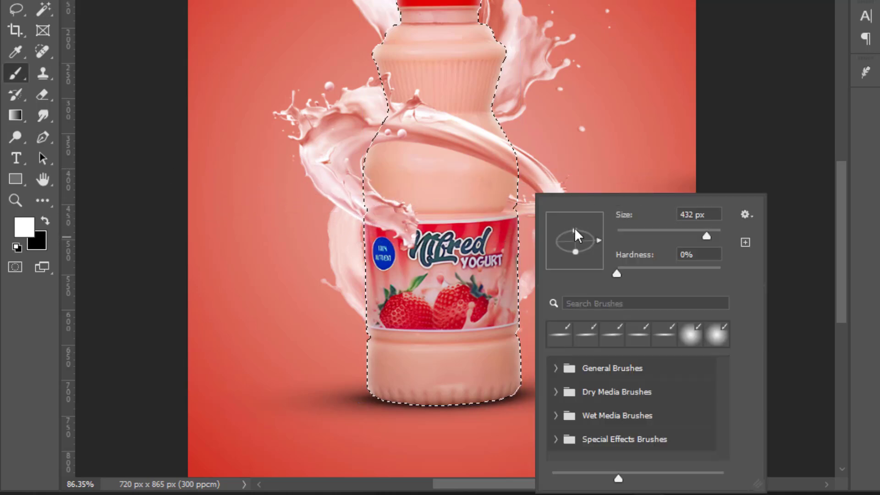
left_click_drag(574, 230, 574, 222)
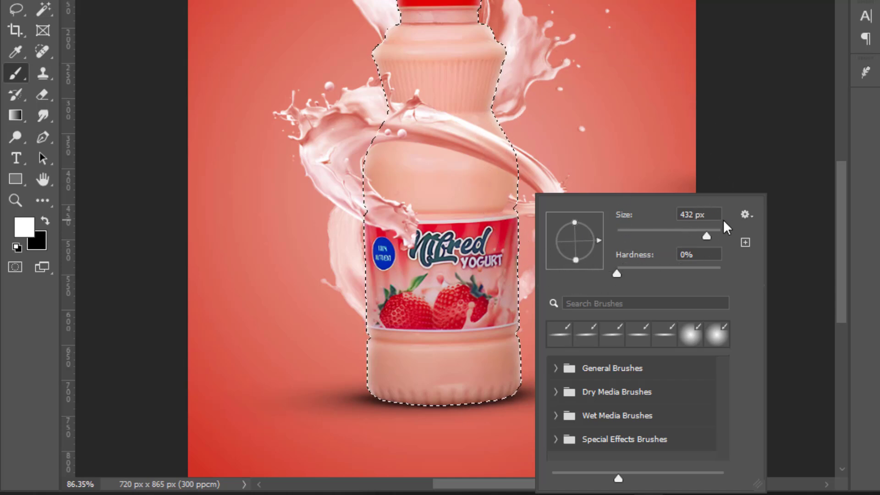
left_click_drag(675, 238, 657, 235)
left_click(786, 128)
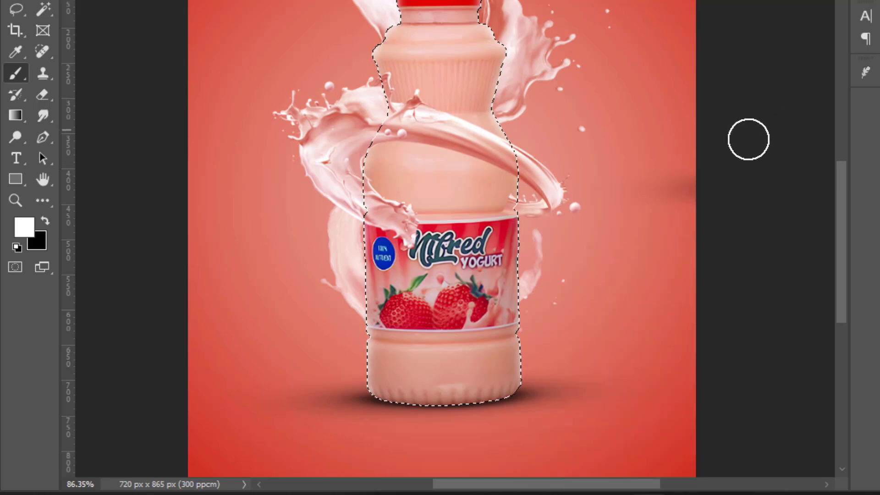
left_click(44, 227)
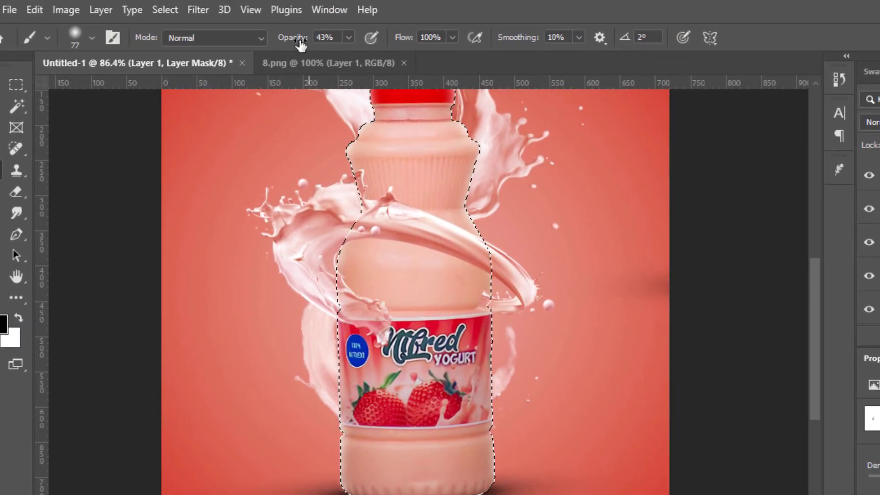
left_click_drag(300, 39, 390, 50)
Step: Mask out the part of the front splash overlapping the bottle's label within the selection, and clear the selection
mouse_move(402, 343)
left_mouse_down()
mouse_move(385, 297)
mouse_move(360, 300)
mouse_move(358, 287)
mouse_move(363, 330)
mouse_move(500, 317)
mouse_move(465, 326)
left_mouse_up()
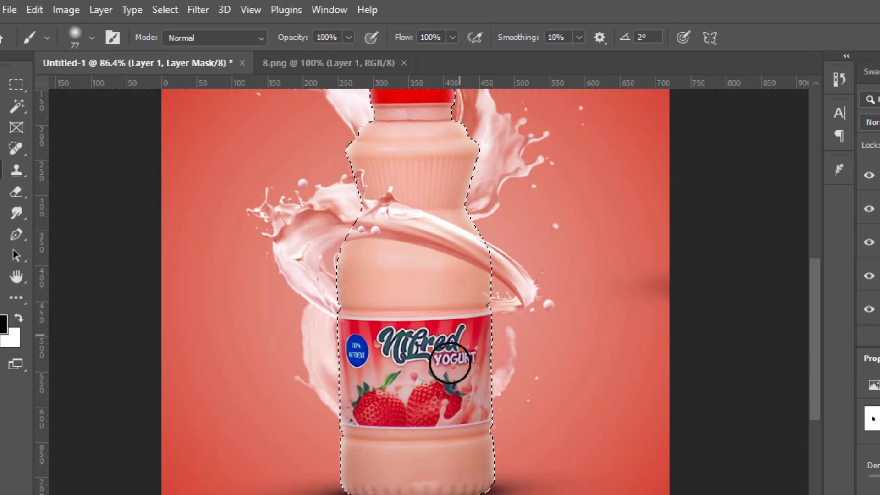
key("v")
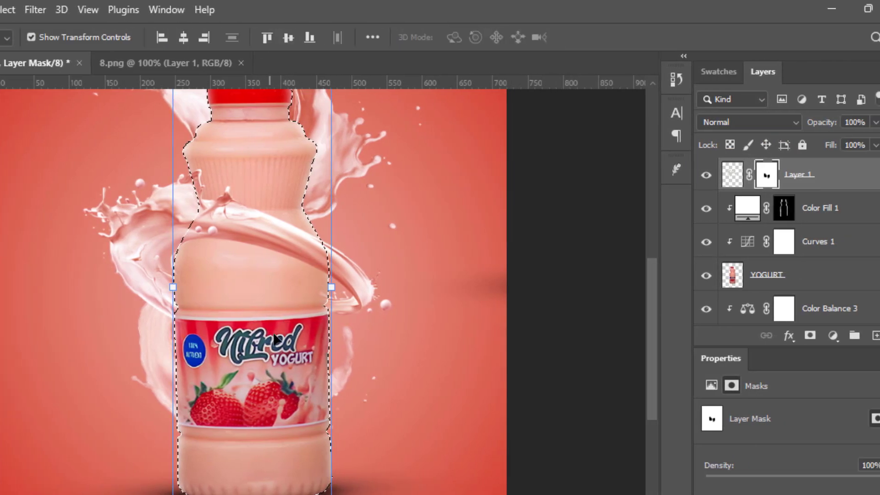
left_click_drag(406, 302, 387, 308)
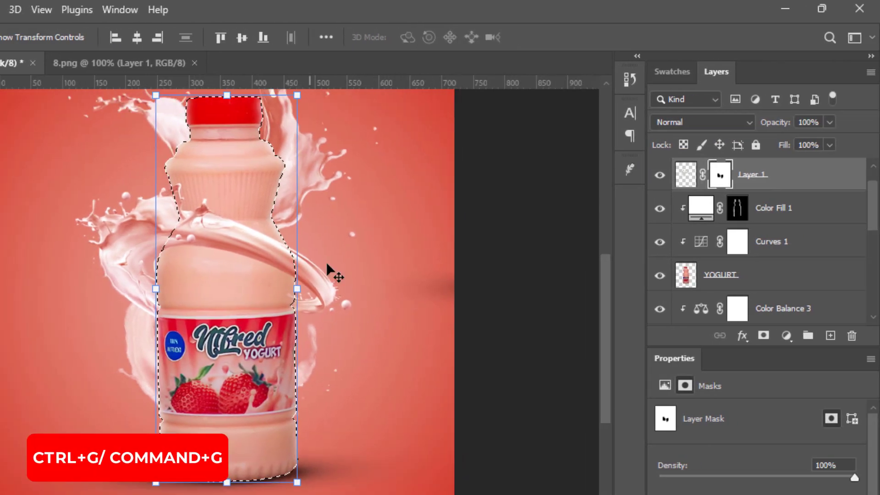
left_click_drag(370, 253, 359, 275)
key("ctrl+minus")
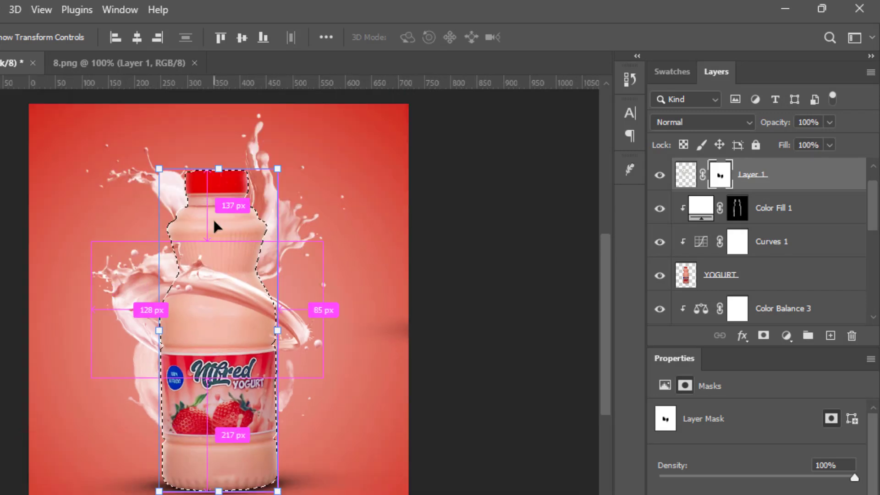
key("ctrl+d")
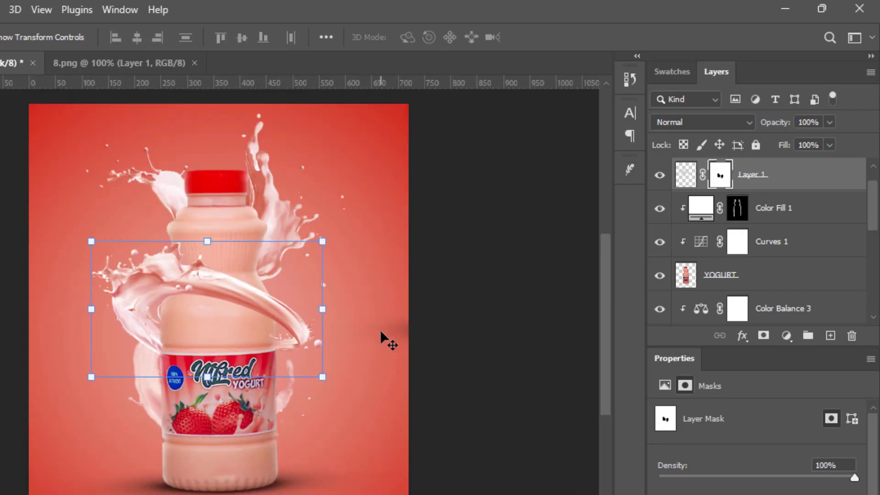
left_click(380, 387)
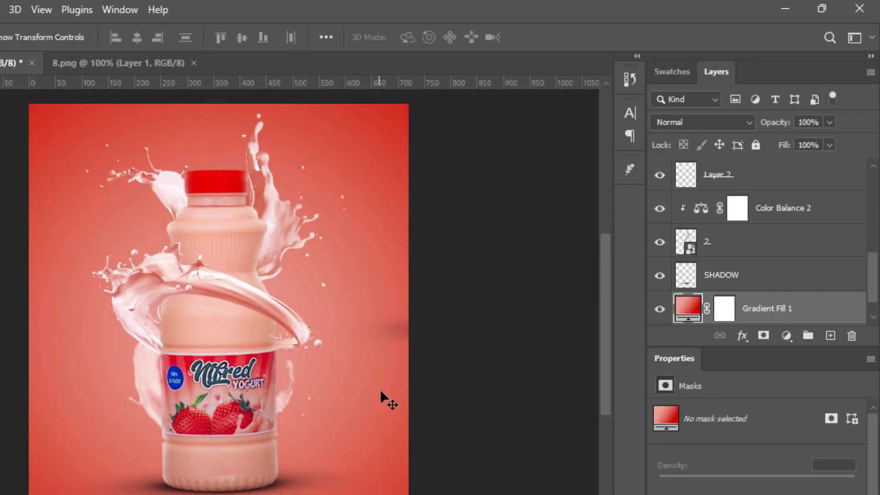
Step: Create a new layer directly beneath the front splash (Layer 1) and name it sd 1
left_click(233, 310)
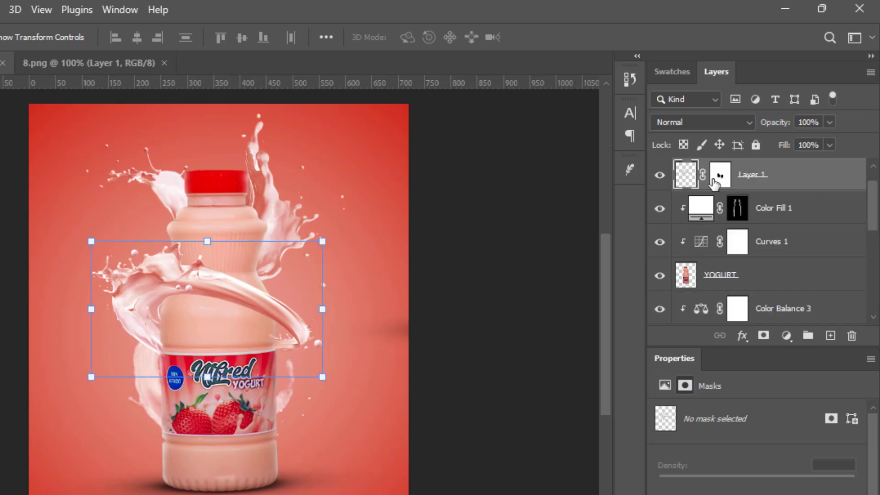
left_click(830, 336)
left_click_drag(784, 182, 771, 231)
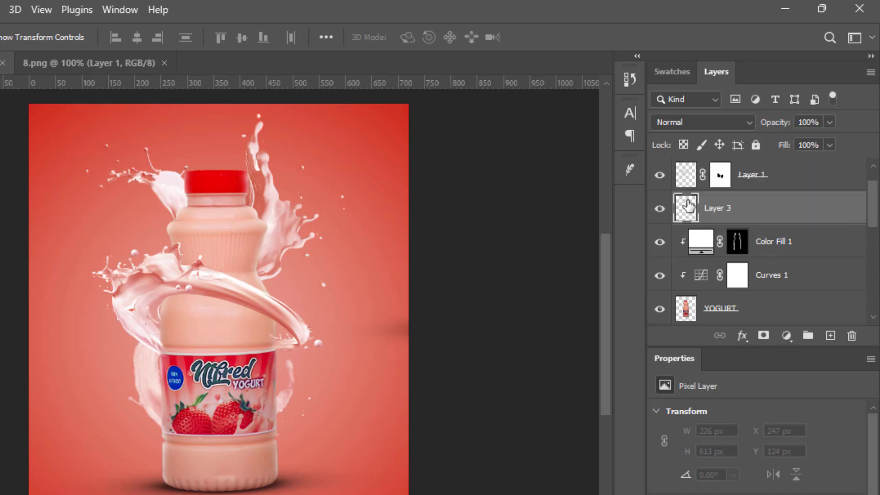
double_click(723, 209)
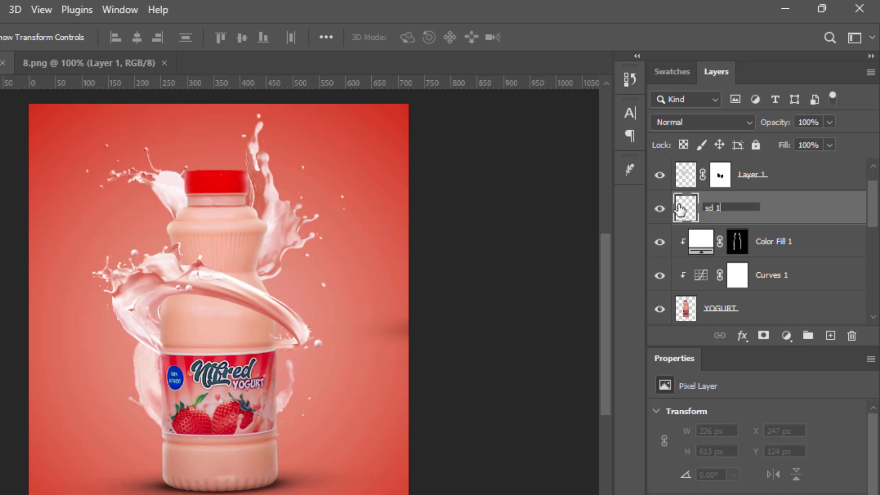
key("Return")
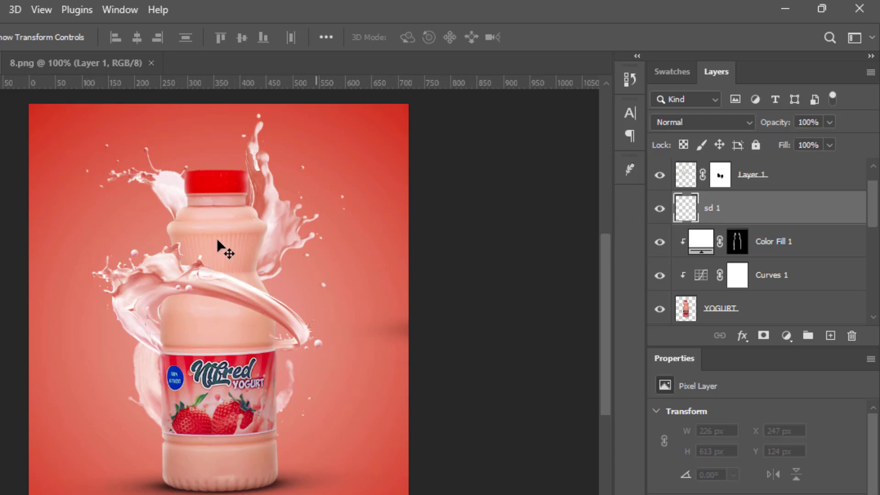
Step: Paint a soft black shadow on the bottle along the front splash with a 53 px brush at 13% opacity
key("b")
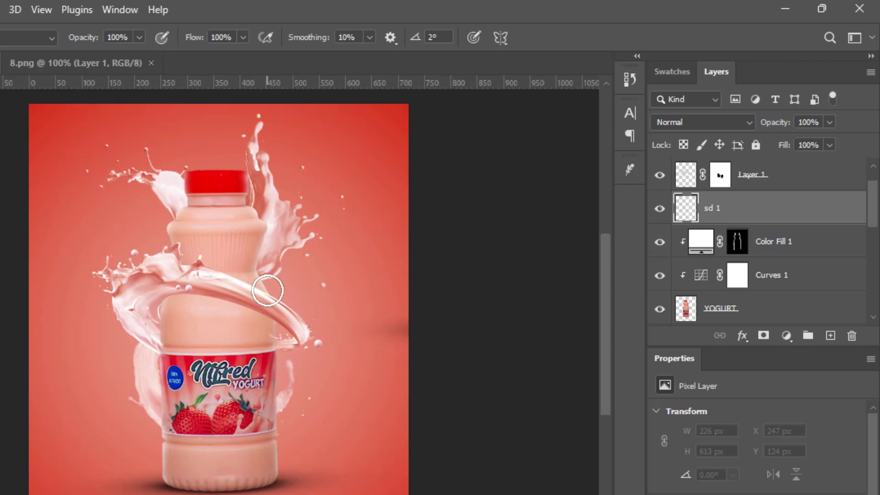
right_click(267, 290)
left_click_drag(388, 328, 378, 328)
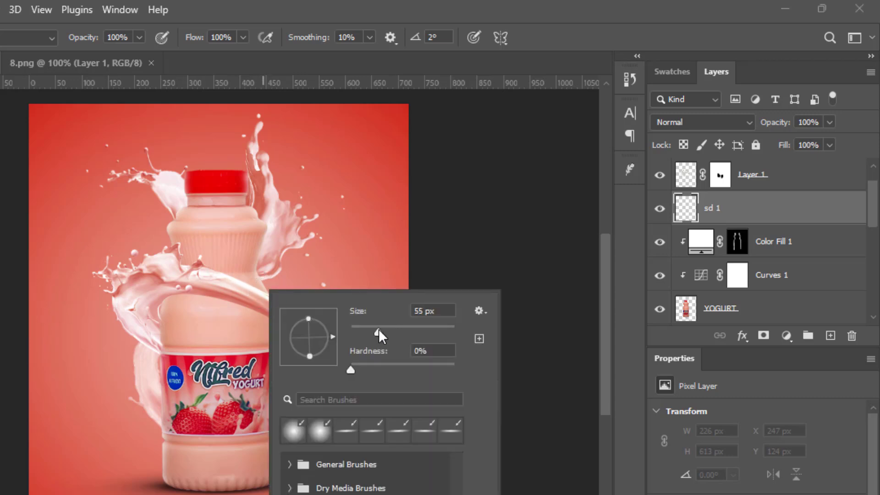
left_click(412, 310)
left_click(480, 225)
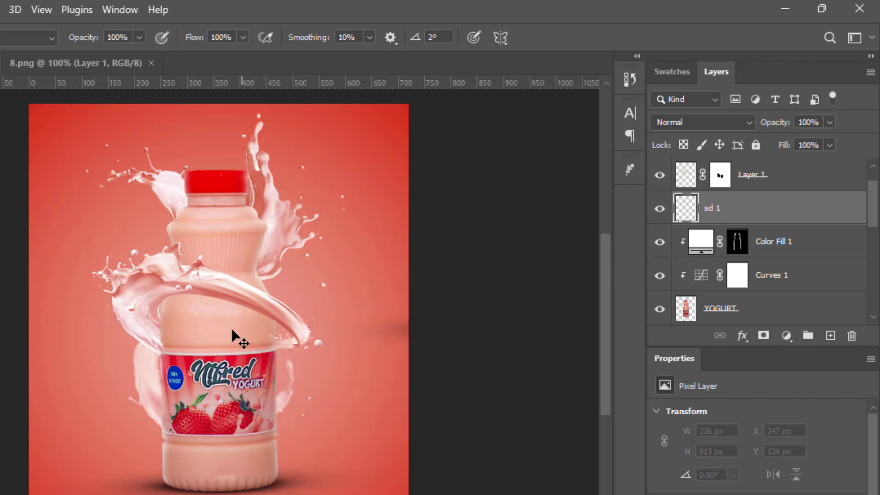
mouse_move(242, 309)
left_mouse_down()
mouse_move(293, 301)
mouse_move(275, 310)
left_mouse_up()
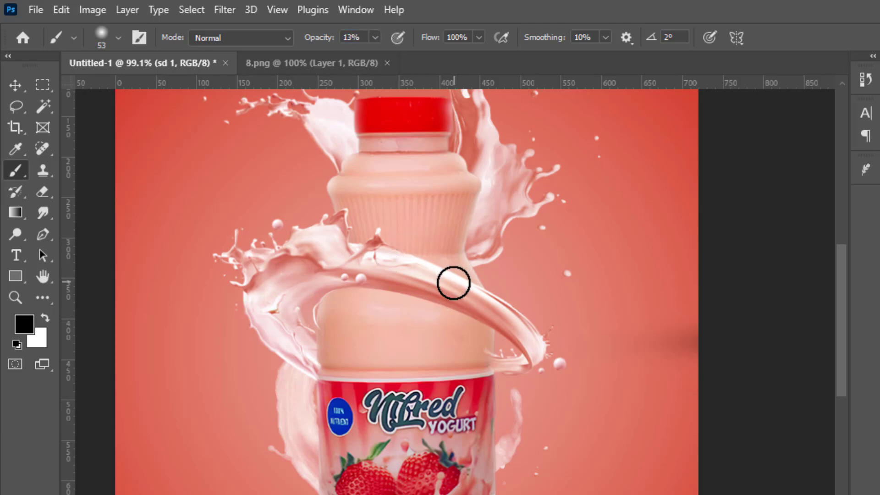
Step: Reduce the brush to 42 px and refine the shadow along the front splash on the sd 1 layer
right_click(452, 282)
left_click_drag(563, 319, 561, 320)
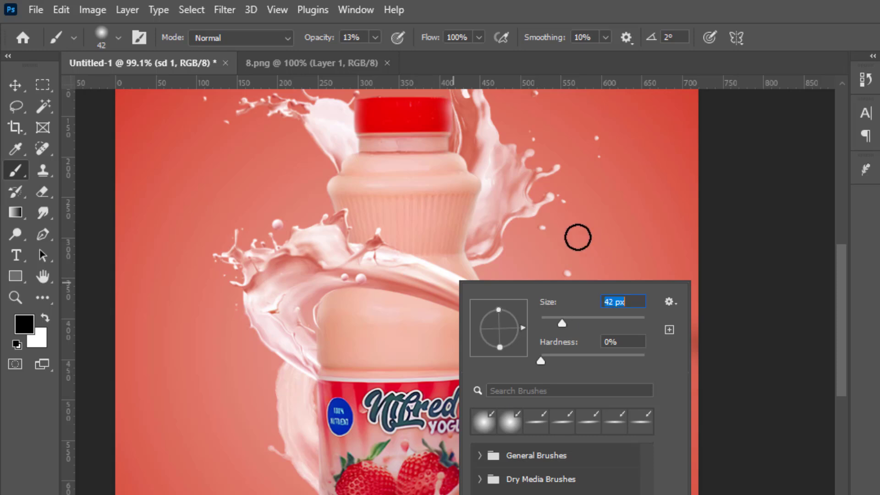
left_click(765, 263)
scroll(471, 314, "up", 3)
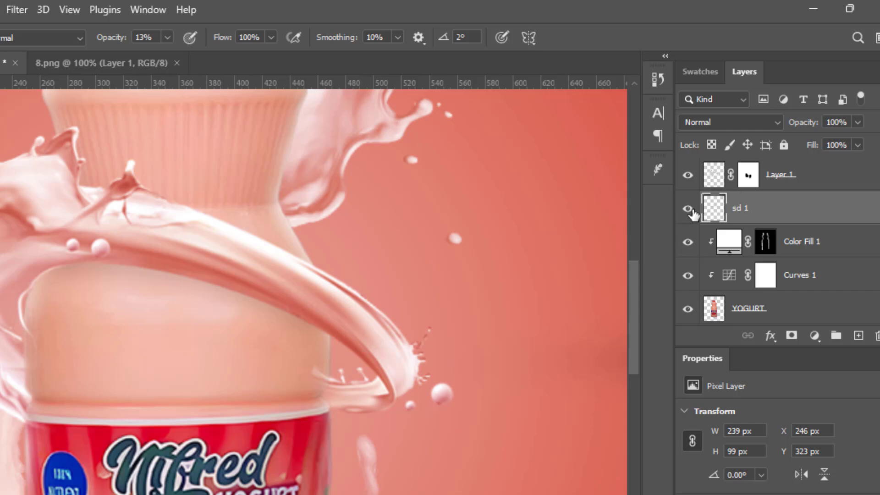
Step: Compare the bottle with the sd 1 shadow layer hidden and shown
left_click(687, 209)
left_click(686, 209)
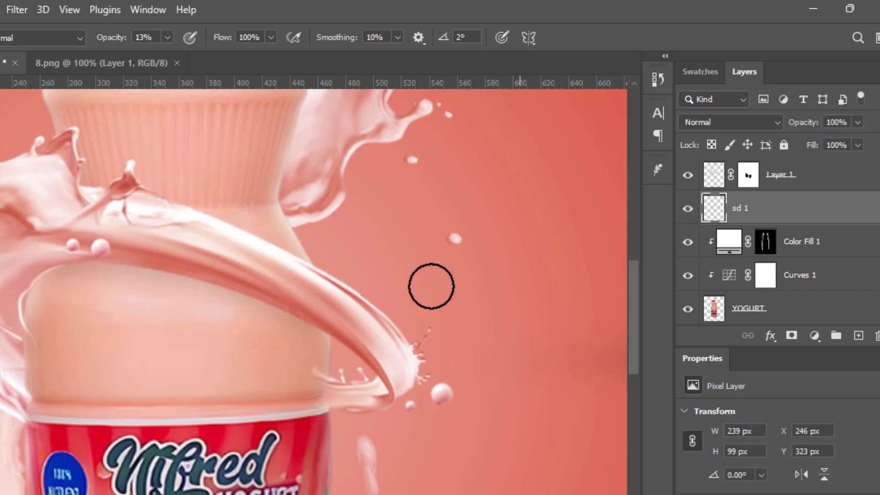
left_click_drag(471, 262, 439, 272)
left_click_drag(495, 239, 359, 297)
Step: Create a new layer directly above splash layer 2 and name it sd 2
key("v")
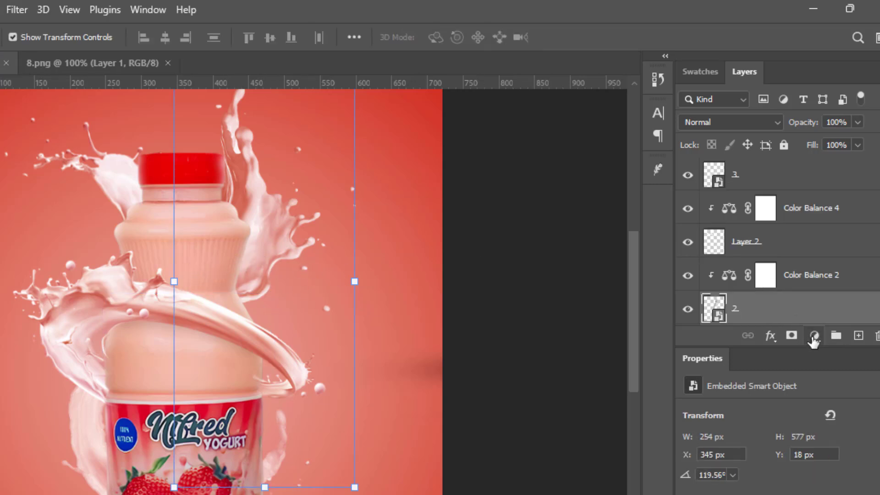
left_click(857, 335)
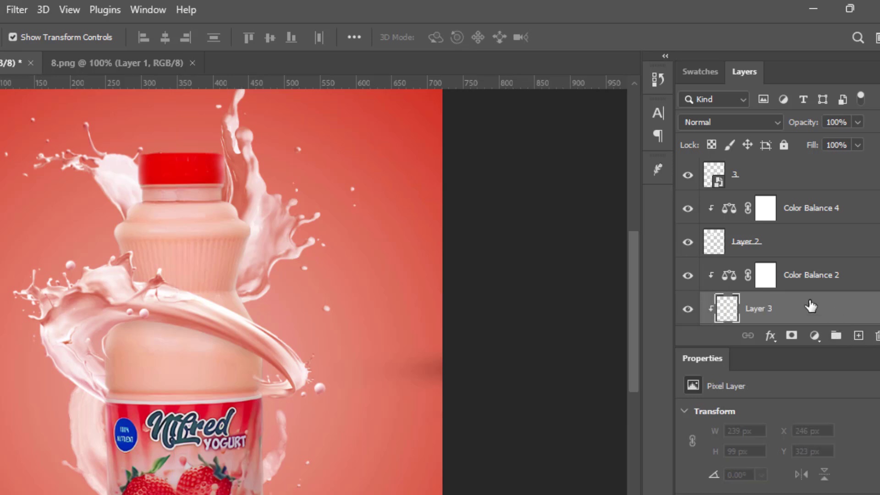
double_click(763, 311)
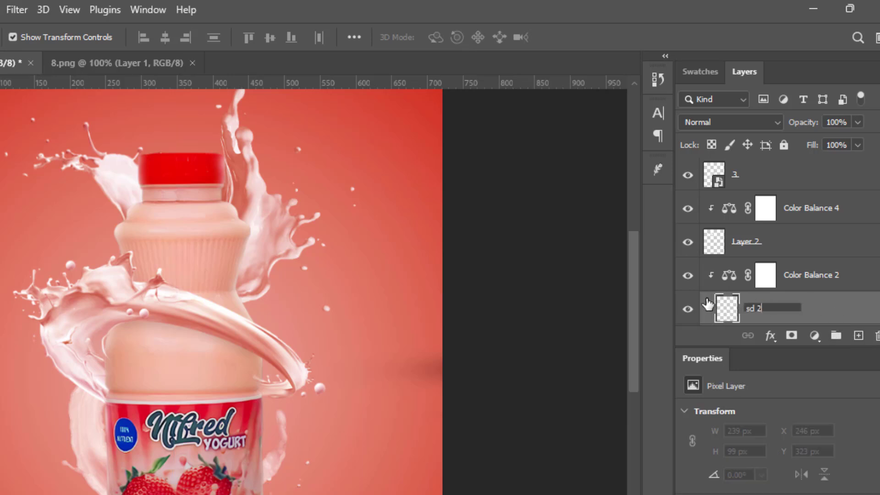
key("Return")
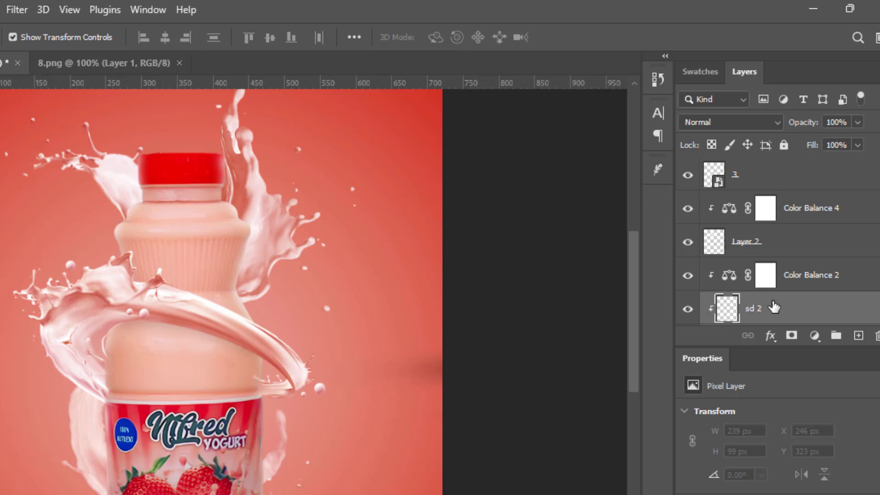
left_click(783, 253)
left_click(795, 311)
left_click(298, 253, "ctrl")
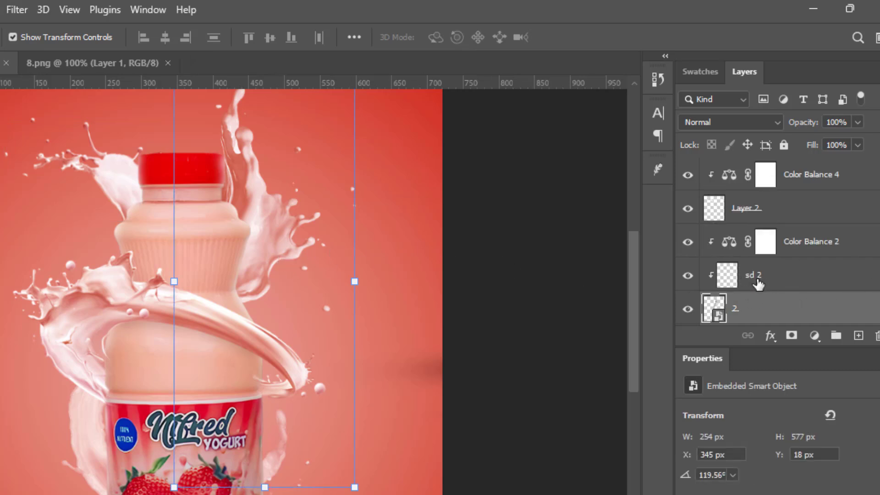
Step: Release the sd 2 layer from its clipping mask and move it above the Color Balance 2 adjustment
left_click(796, 275)
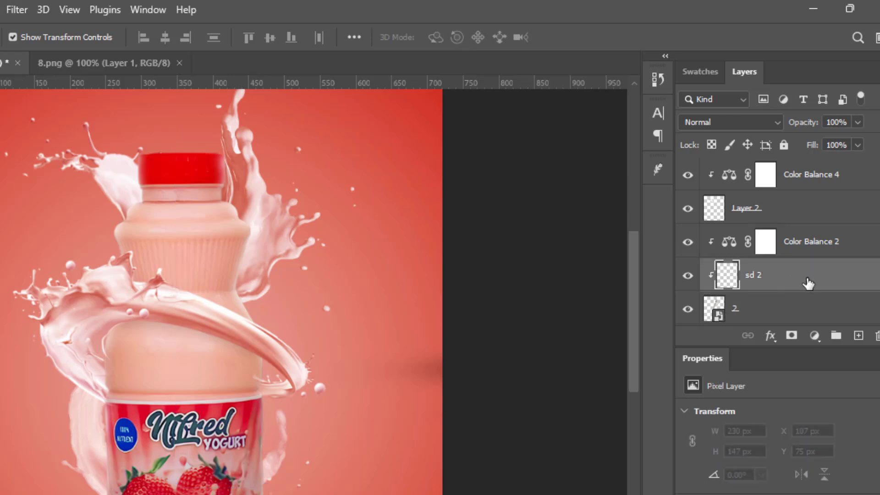
right_click(806, 281)
left_click(736, 339)
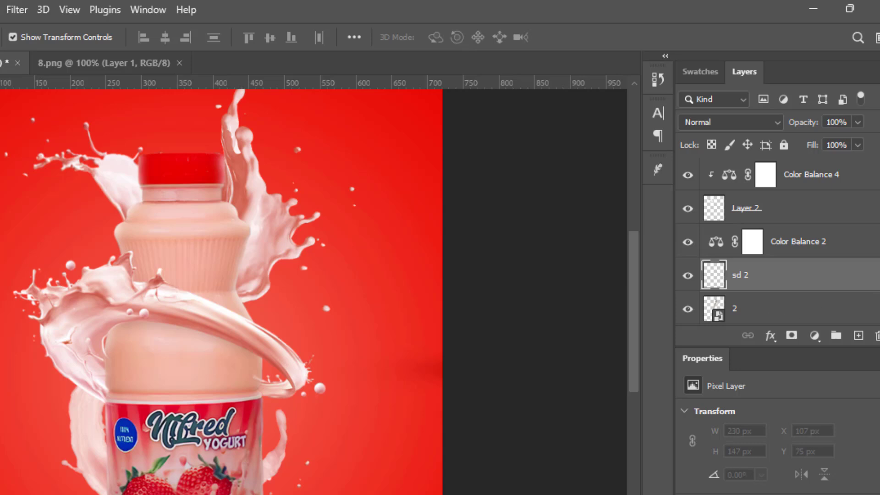
scroll(779, 238, "down", 3)
scroll(776, 239, "up", 1)
left_click_drag(775, 239, 777, 193)
Step: Clip the Color Balance 2 adjustment to splash layer 2 again
left_click(836, 245)
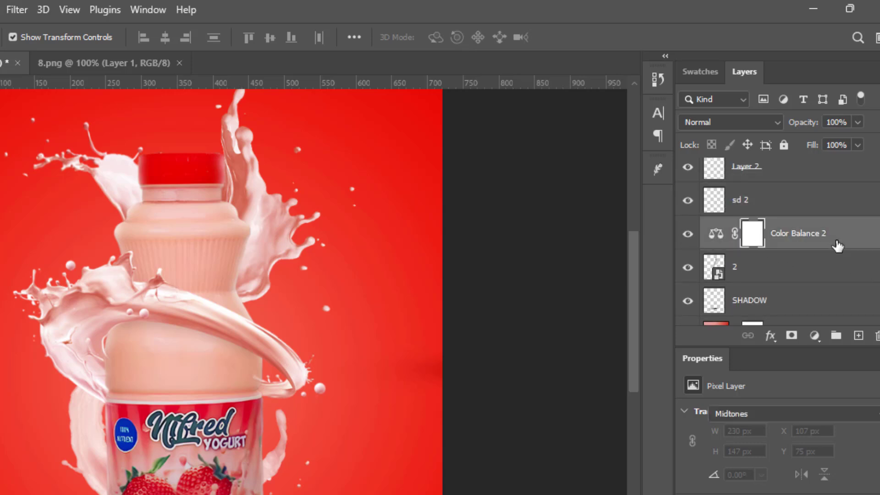
right_click(809, 245)
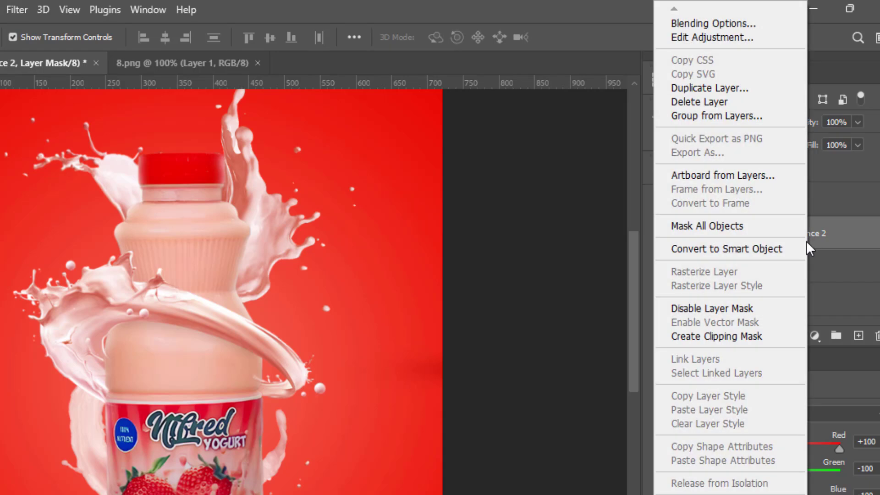
left_click(720, 336)
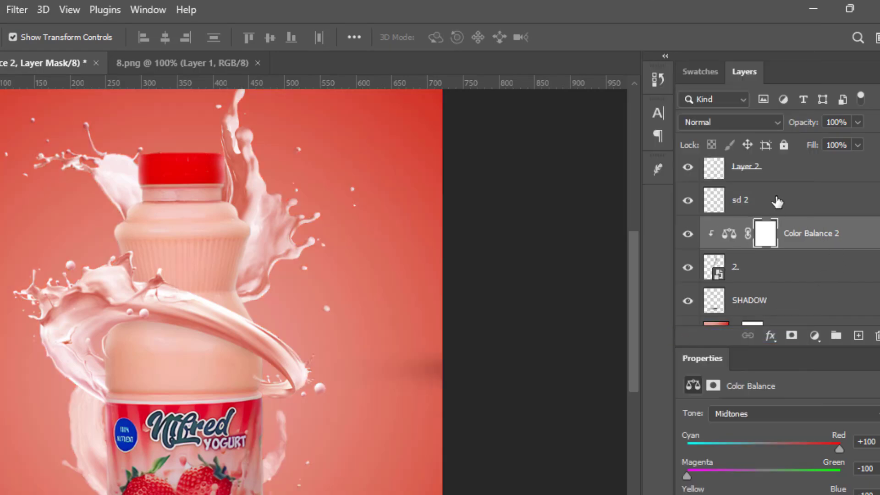
Step: Load splash layer 2's outline as a selection and paint black shadow on sd 2 beside the bottle with a 72 px brush at 13% opacity
left_click(745, 202)
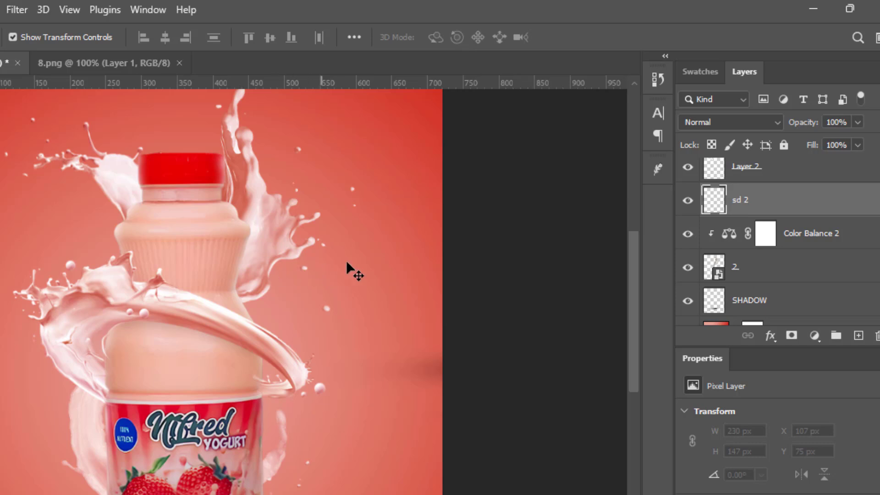
key("b")
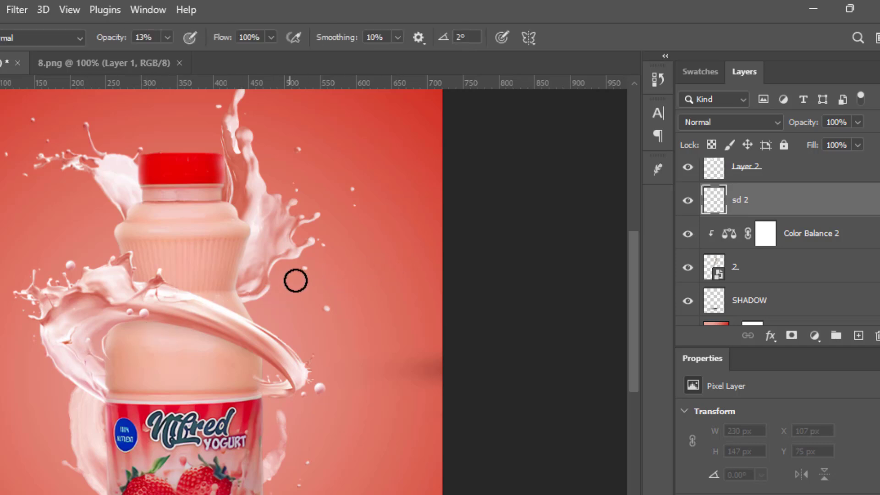
right_click(257, 265)
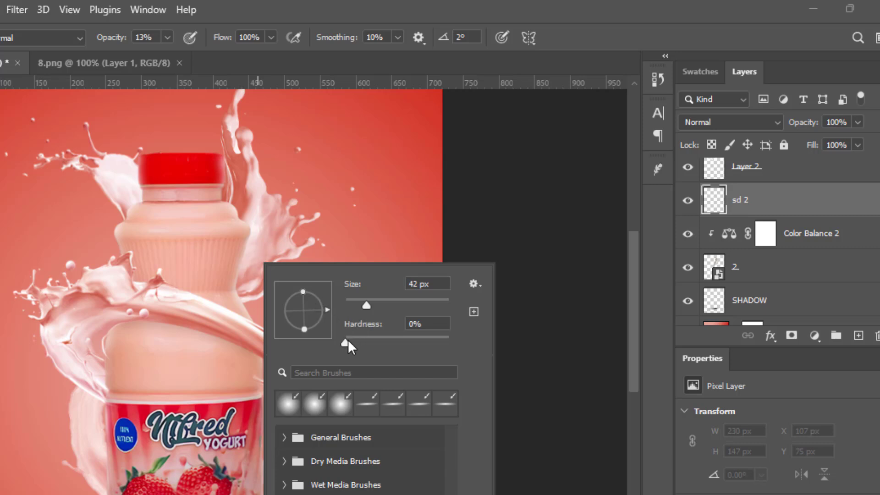
left_click_drag(382, 305, 382, 305)
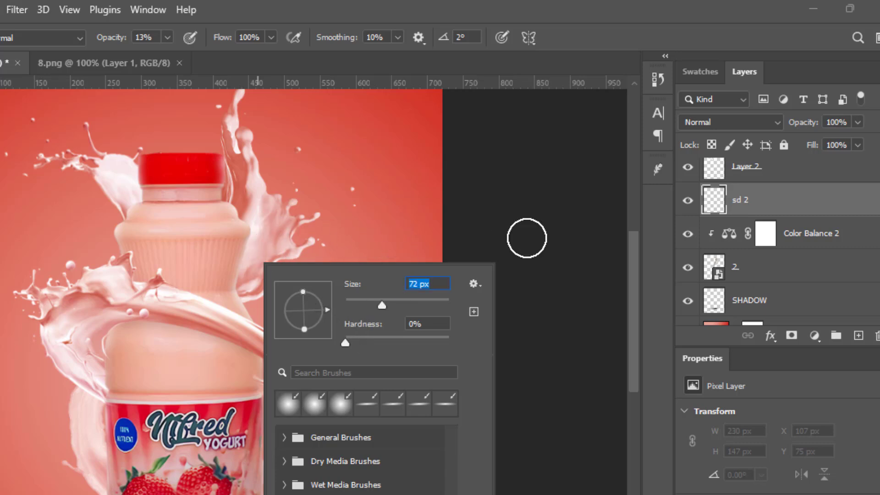
left_click(546, 232)
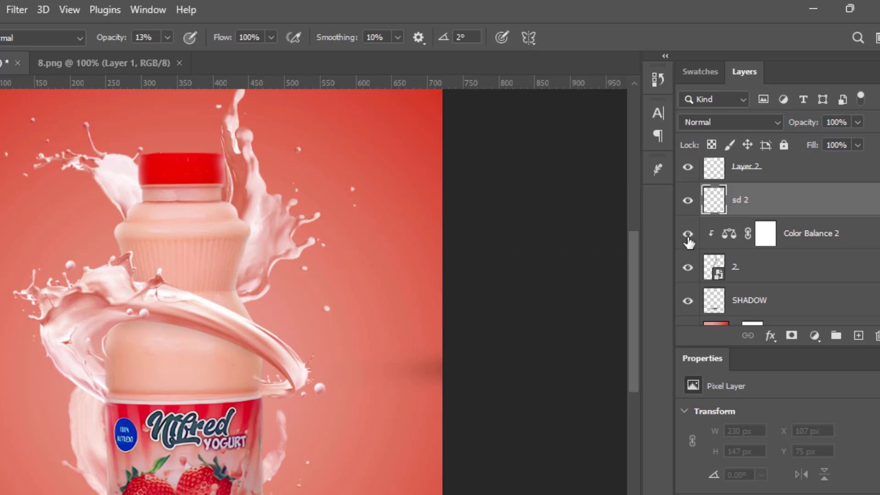
left_click(771, 173)
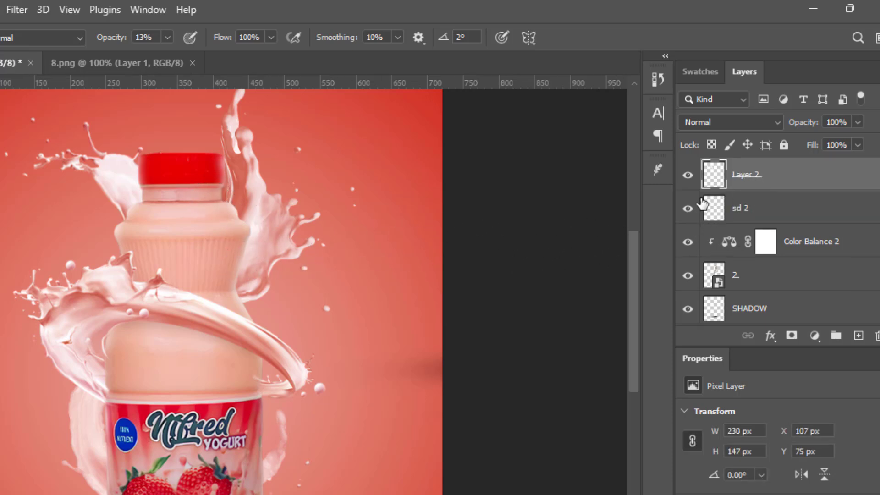
left_click(717, 176, "ctrl")
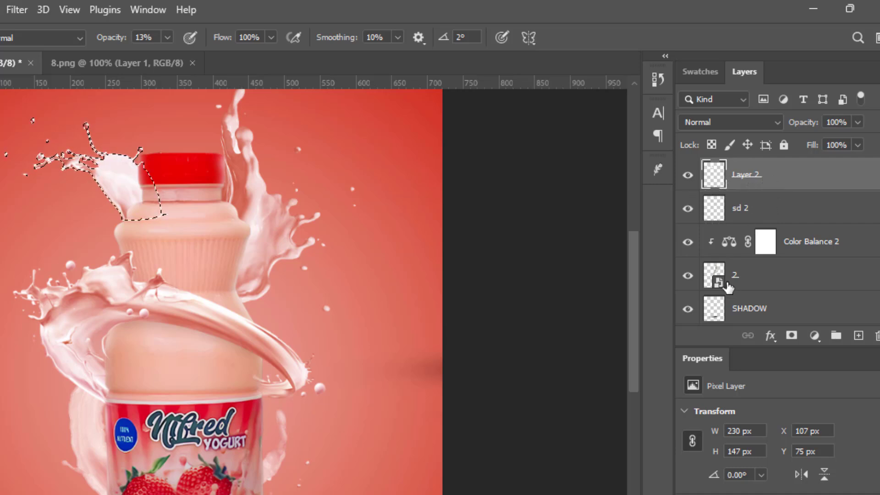
left_click(700, 273, "ctrl")
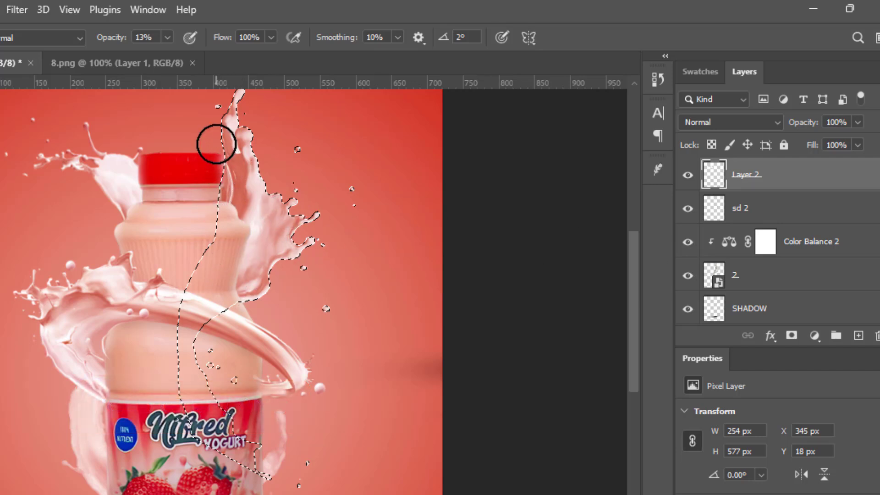
left_click(762, 208)
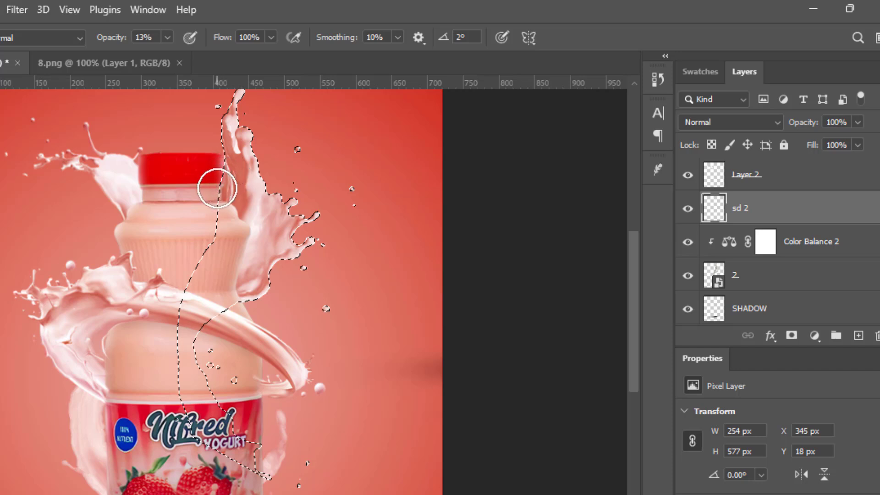
mouse_move(216, 187)
left_mouse_down()
mouse_move(222, 173)
mouse_move(237, 213)
mouse_move(232, 202)
left_mouse_up()
mouse_move(233, 289)
left_mouse_down()
mouse_move(239, 229)
mouse_move(232, 268)
mouse_move(240, 286)
mouse_move(241, 249)
mouse_move(241, 285)
mouse_move(241, 227)
mouse_move(224, 192)
mouse_move(243, 204)
mouse_move(244, 286)
left_mouse_up()
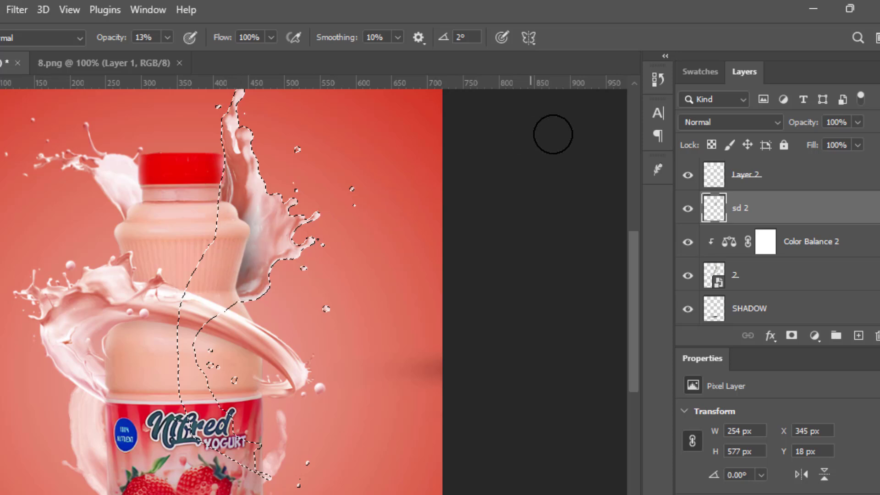
Step: Set the sd 2 layer's blend mode to Overlay and clear the selection
left_click(776, 123)
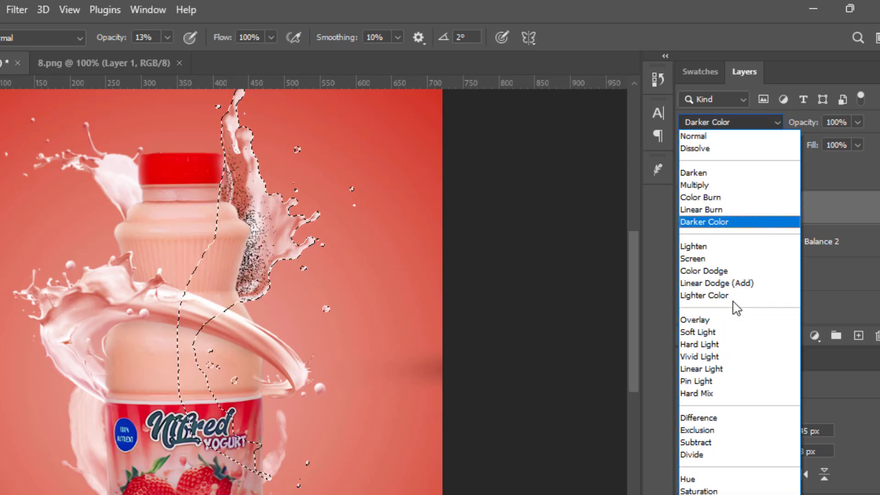
left_click(705, 320)
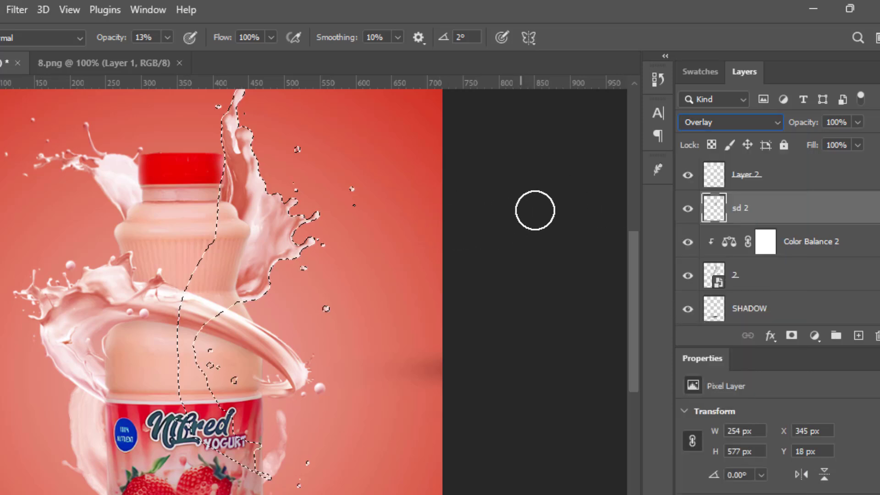
key("ctrl+d")
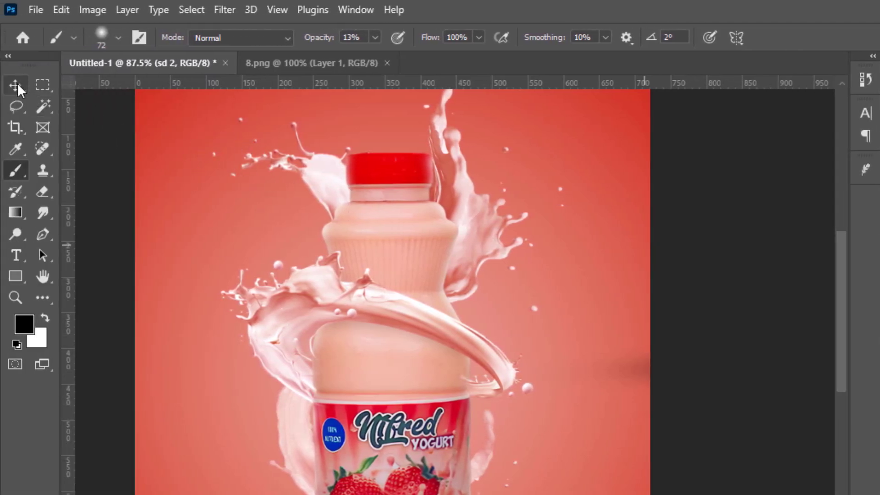
Step: Create a new unclipped layer for the cap-side splash (Layer 2), placed above its Color Balance 4 adjustment
left_click(16, 86)
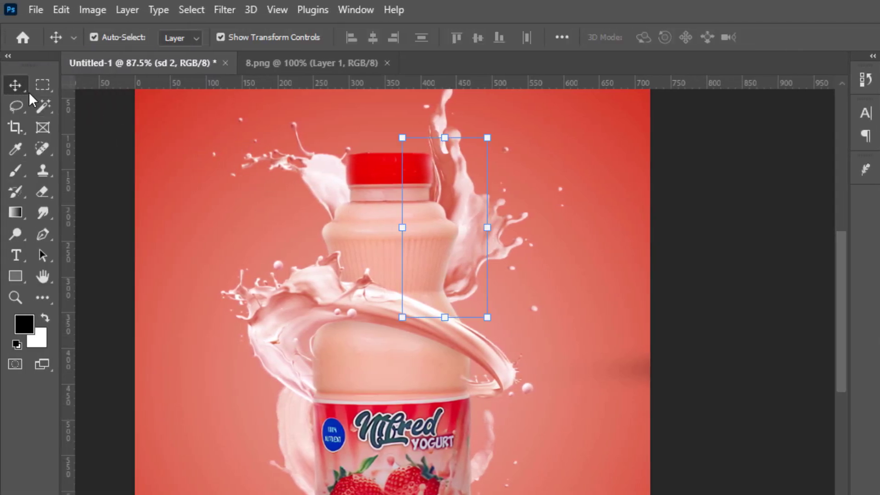
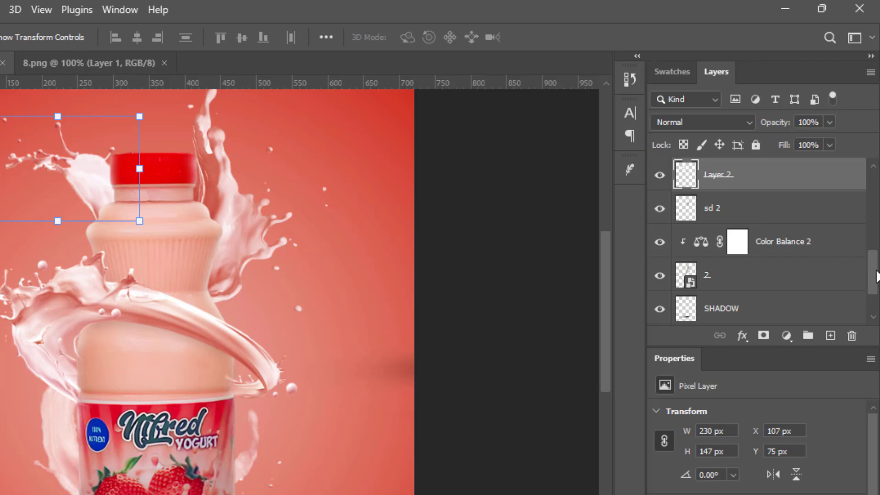
left_click_drag(871, 281, 873, 278)
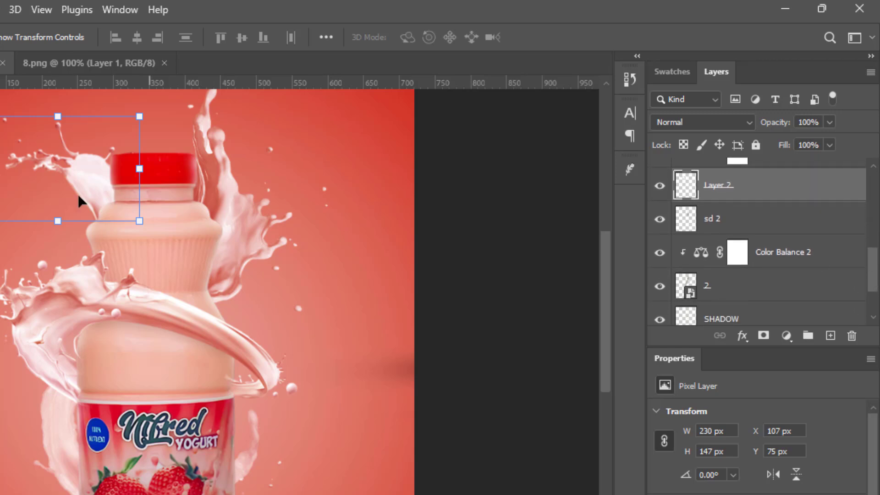
left_click(830, 335)
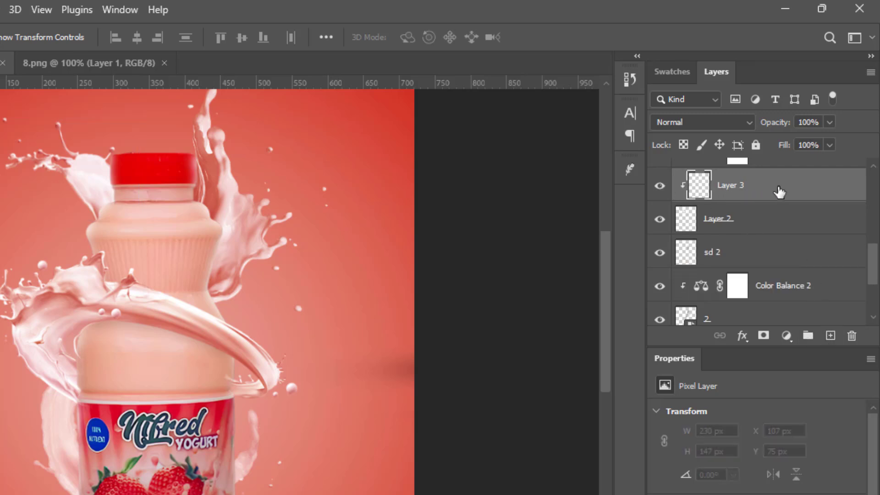
scroll(877, 266, "up", 3)
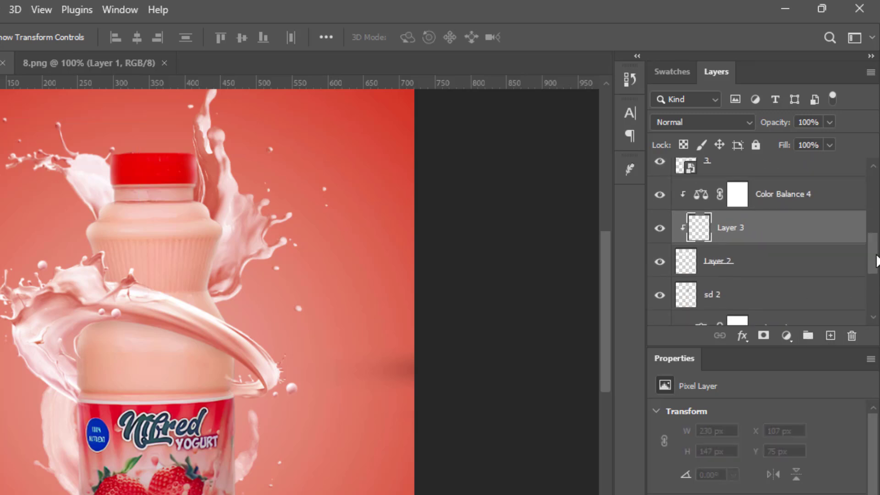
left_click_drag(776, 245, 784, 209)
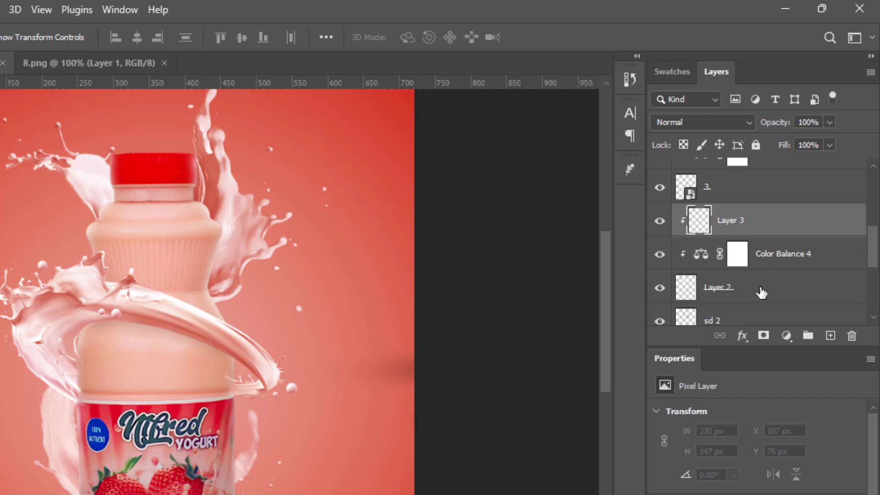
right_click(769, 231)
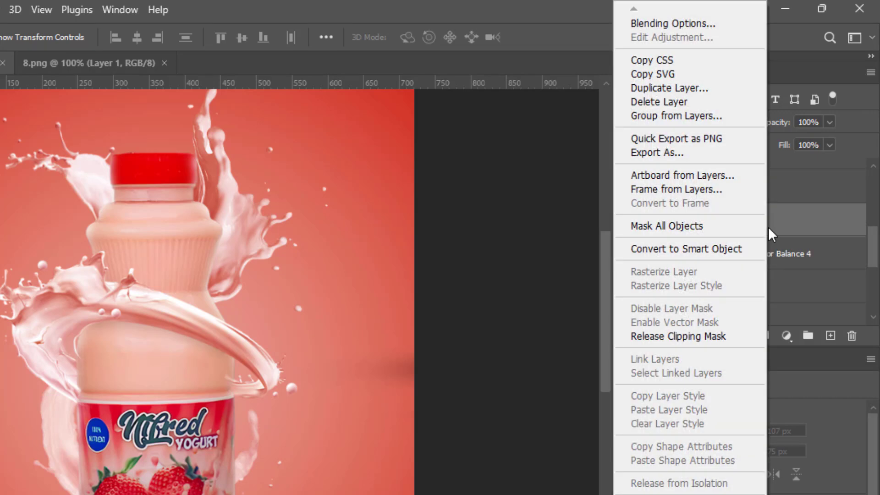
left_click(643, 339)
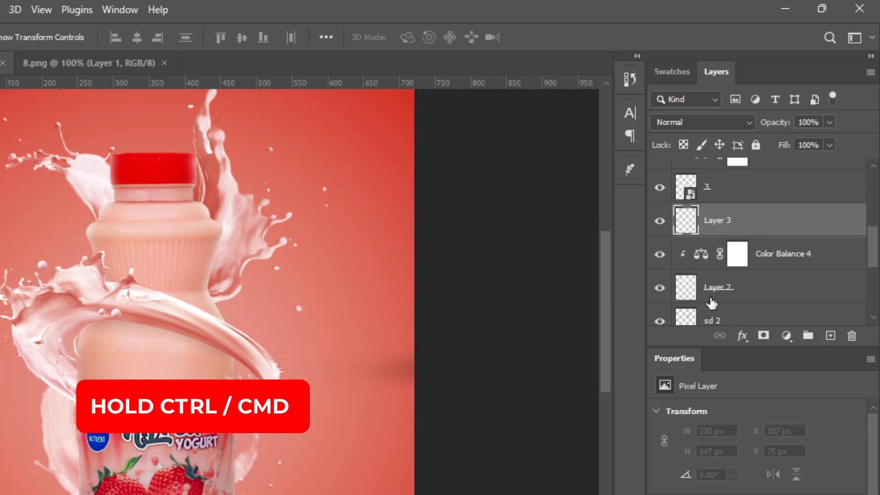
Step: Load Layer 2's outline as a selection and paint black shadow on Layer 3 where the splash meets the bottle, using a 42 px brush
left_click(687, 289, "ctrl")
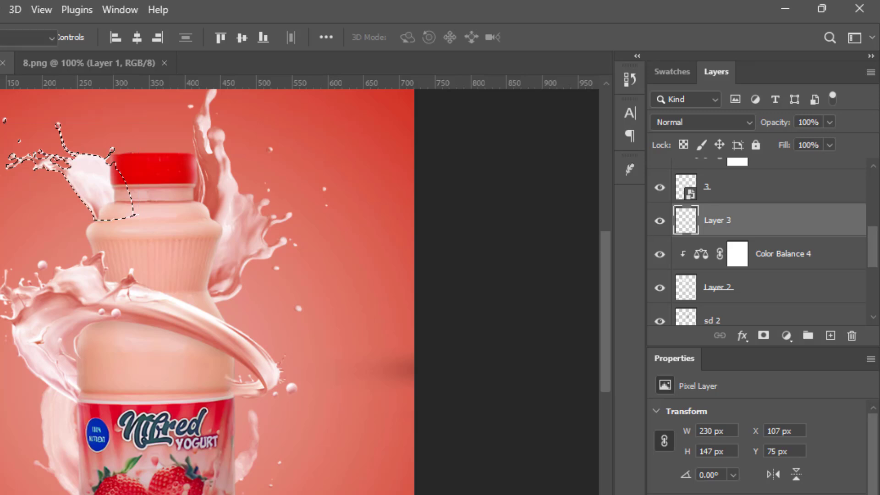
key("b")
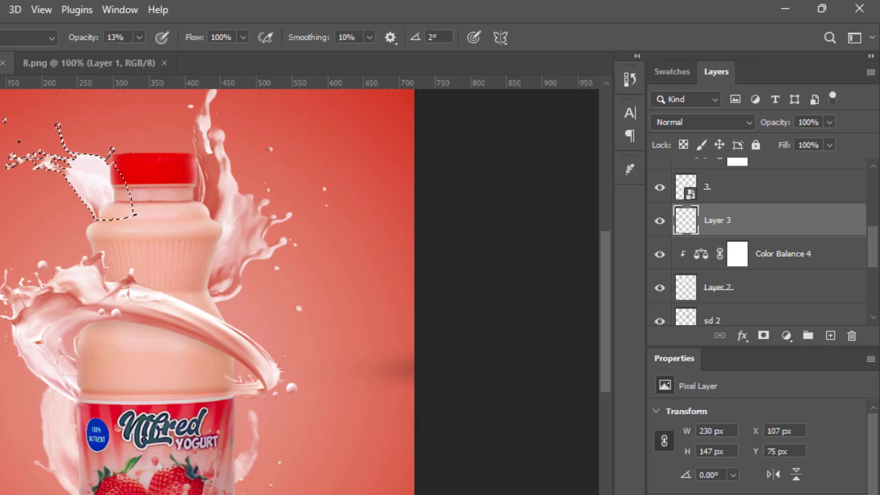
right_click(130, 203)
left_click_drag(256, 239, 239, 243)
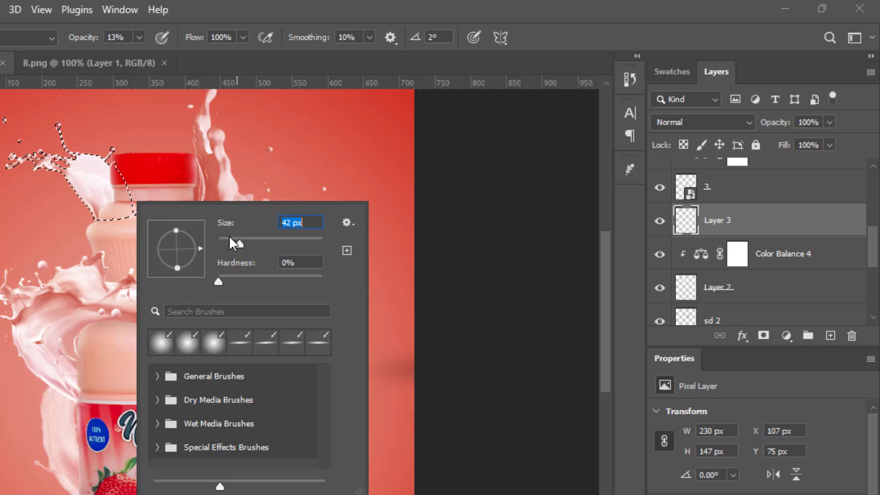
left_click(112, 209)
mouse_move(113, 196)
left_mouse_down()
mouse_move(112, 169)
mouse_move(104, 212)
mouse_move(99, 205)
mouse_move(115, 191)
mouse_move(106, 176)
mouse_move(109, 184)
left_mouse_up()
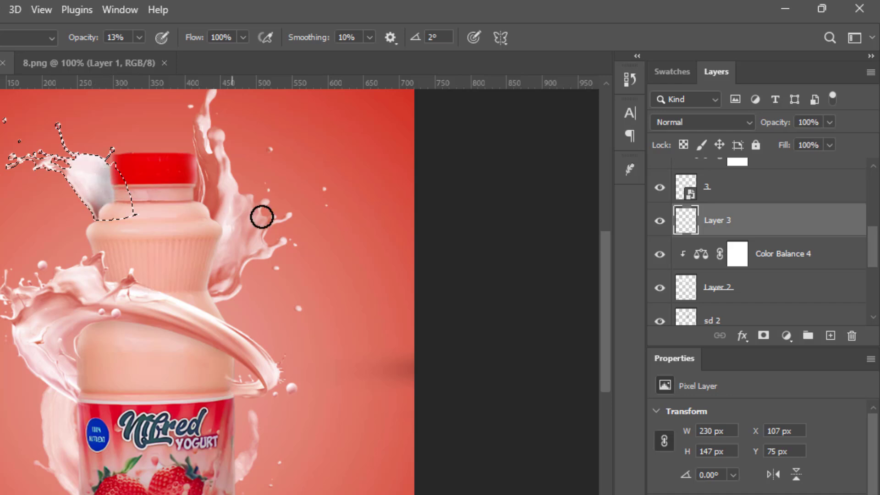
Step: Set Layer 3's blend mode to Overlay and clear the selection around the cap-side splash
key("v")
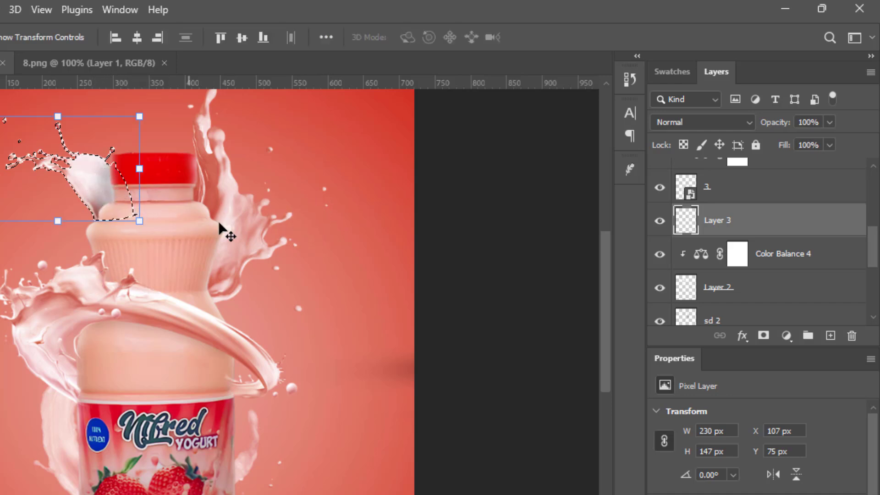
left_click(745, 122)
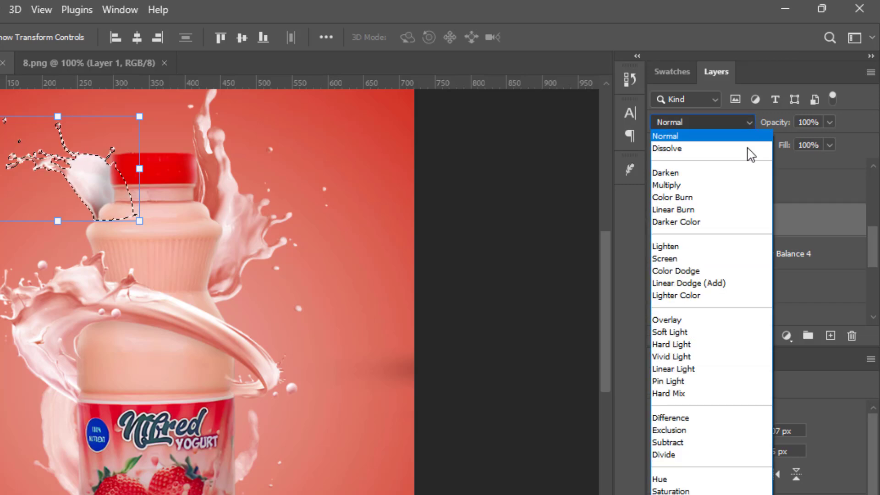
left_click(678, 319)
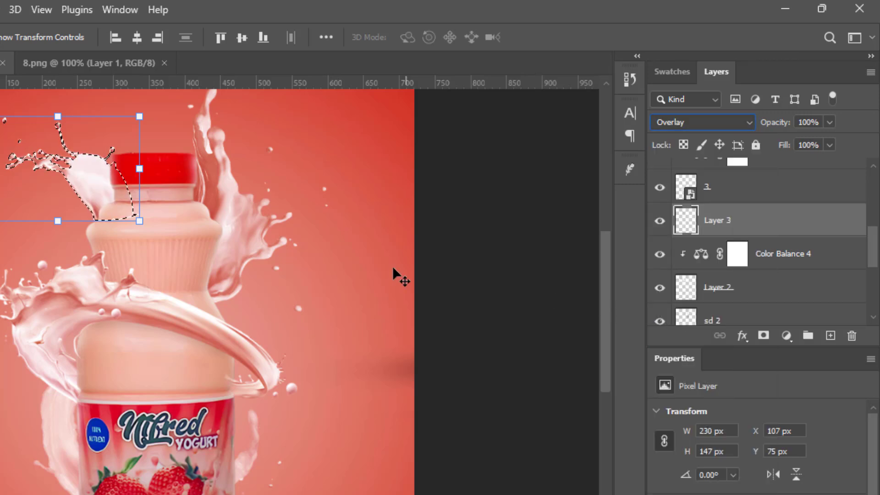
key("ctrl+d")
left_click(431, 334)
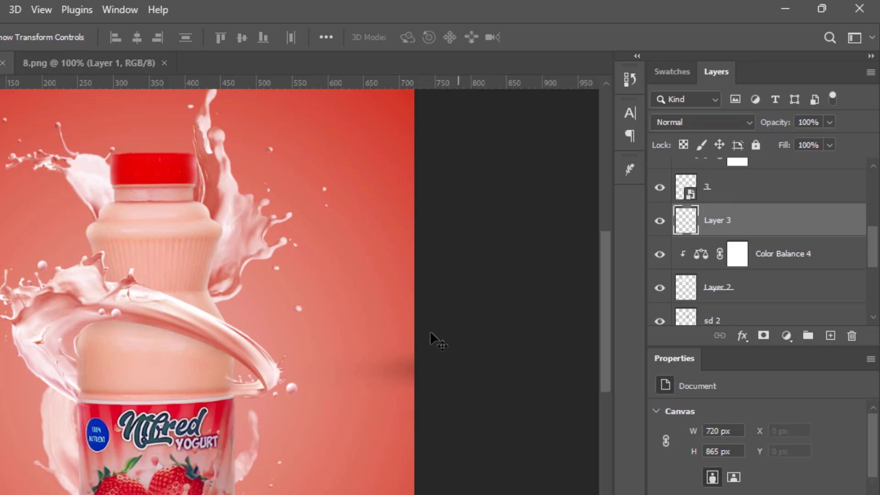
scroll(413, 205, "down", 3)
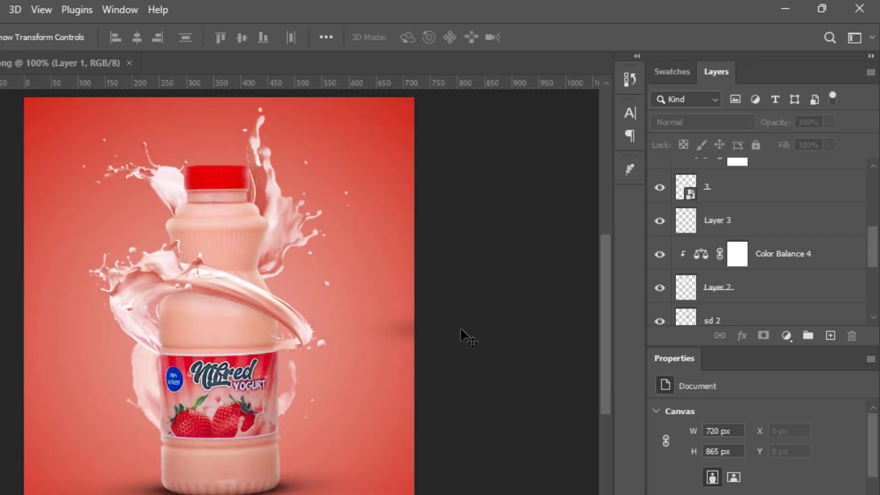
mouse_move(517, 337)
left_mouse_down()
mouse_move(485, 320)
mouse_move(509, 334)
left_mouse_up()
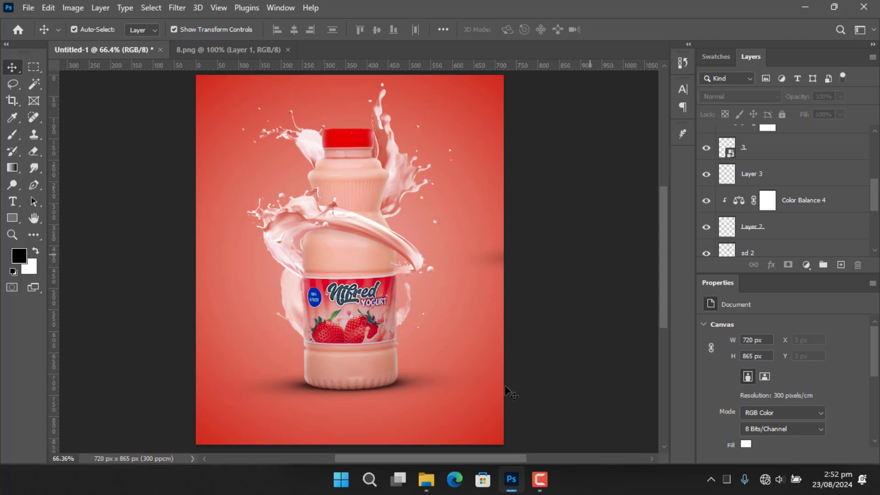
Step: Place the halved strawberry image 1 in the ad at about 43% scale, partly cropped by the canvas's left edge below the splash
left_click(431, 480)
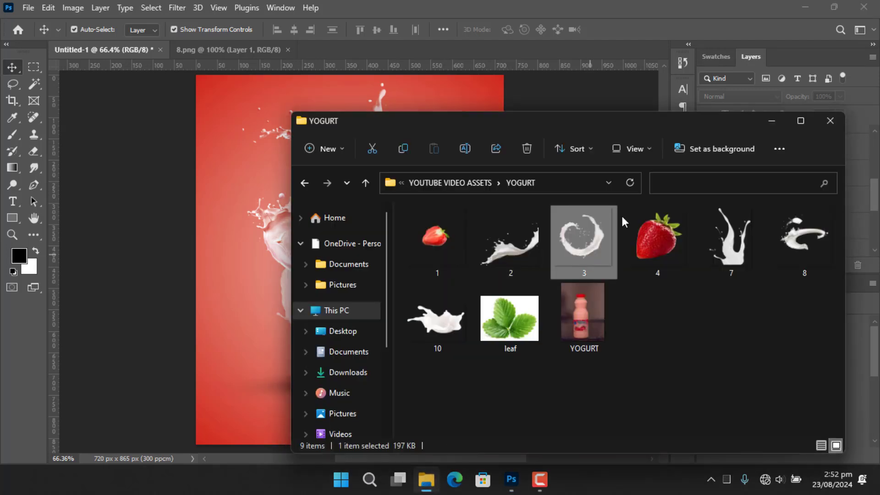
left_click_drag(442, 248, 251, 306)
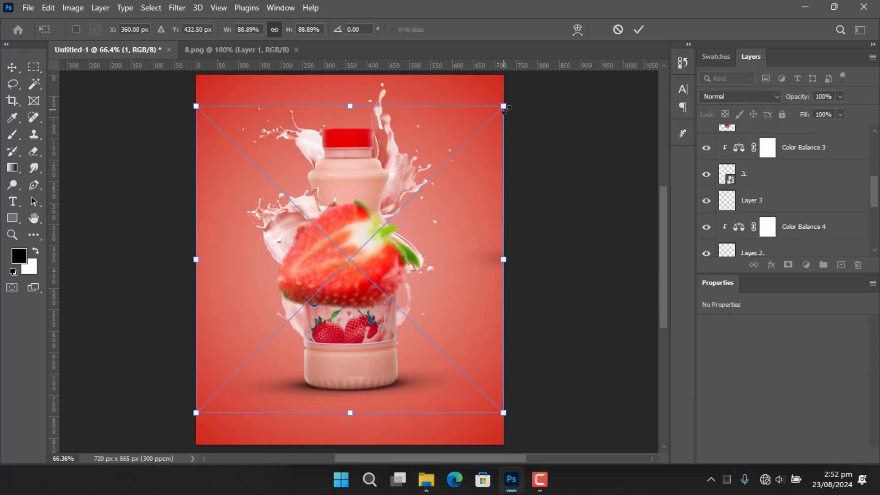
left_click_drag(504, 109, 324, 281)
left_click_drag(242, 319, 186, 271)
left_click_drag(275, 232, 293, 216)
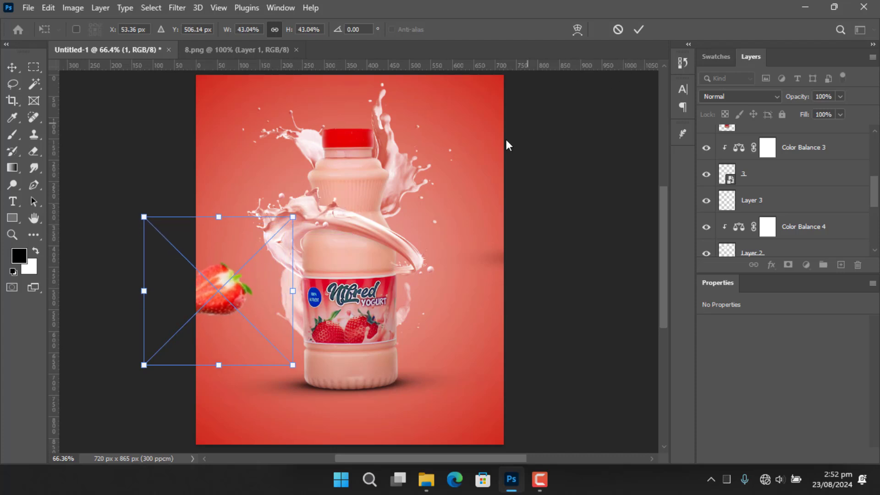
left_click(638, 32)
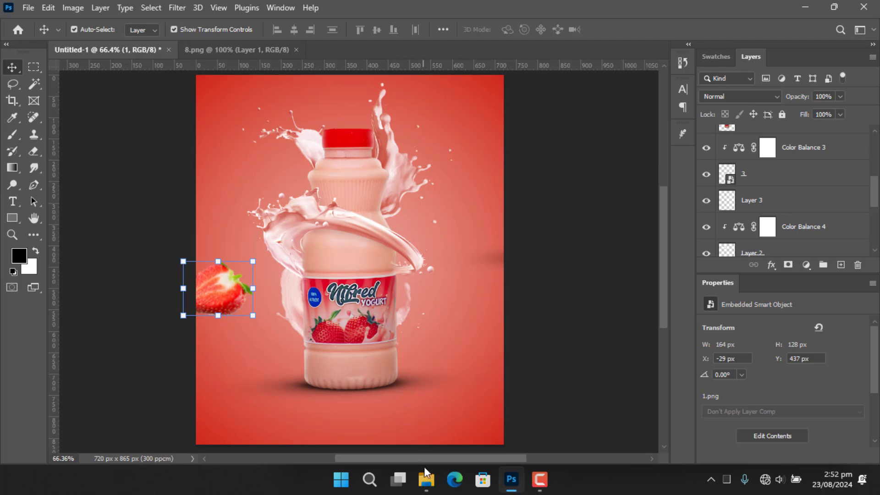
Step: Place the whole strawberry image 4 at about 1.06% scale, resting against the right side of the bottle's base
left_click(425, 479)
left_click_drag(656, 243, 256, 204)
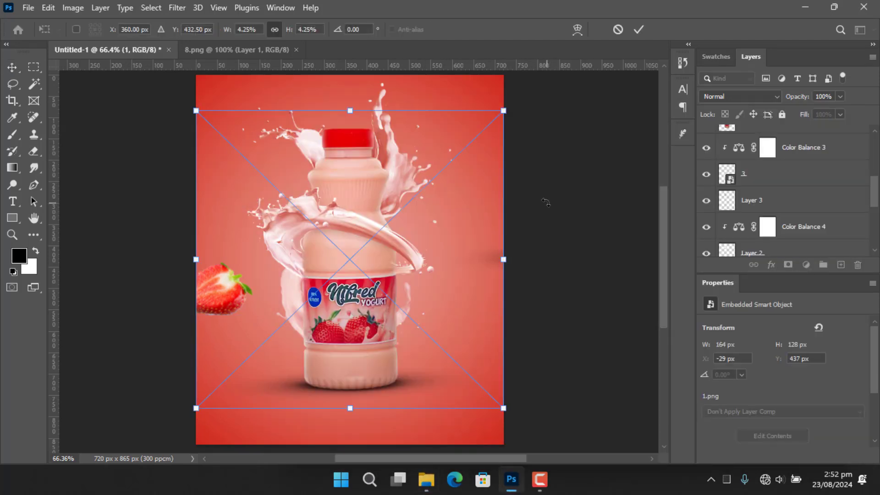
left_click_drag(503, 110, 345, 255)
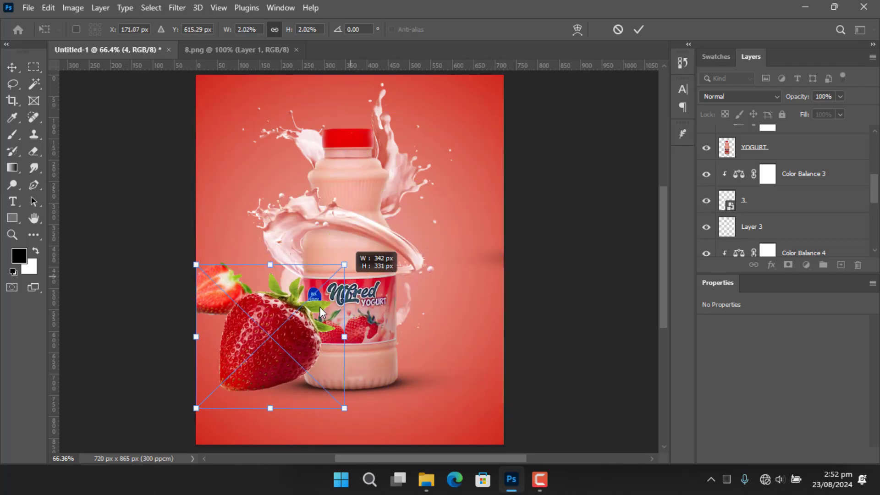
left_click_drag(268, 360, 421, 355)
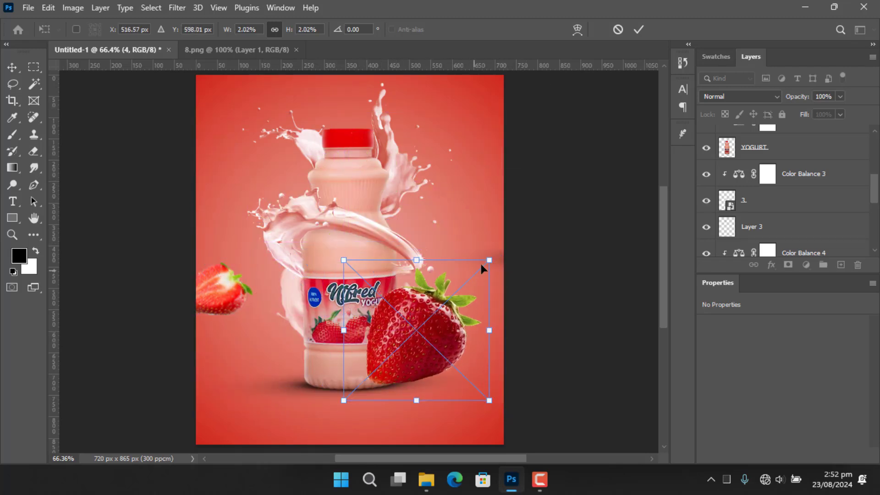
left_click_drag(489, 262, 436, 319)
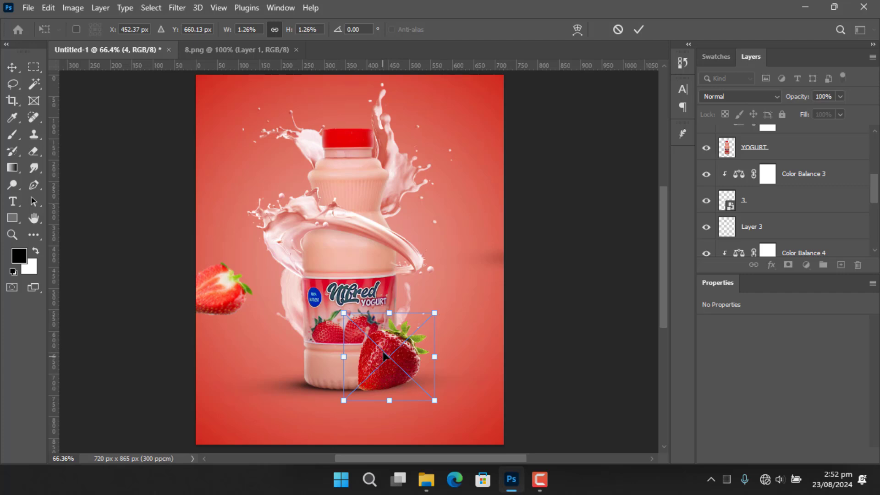
left_click_drag(384, 355, 393, 344)
left_click_drag(442, 302, 428, 317)
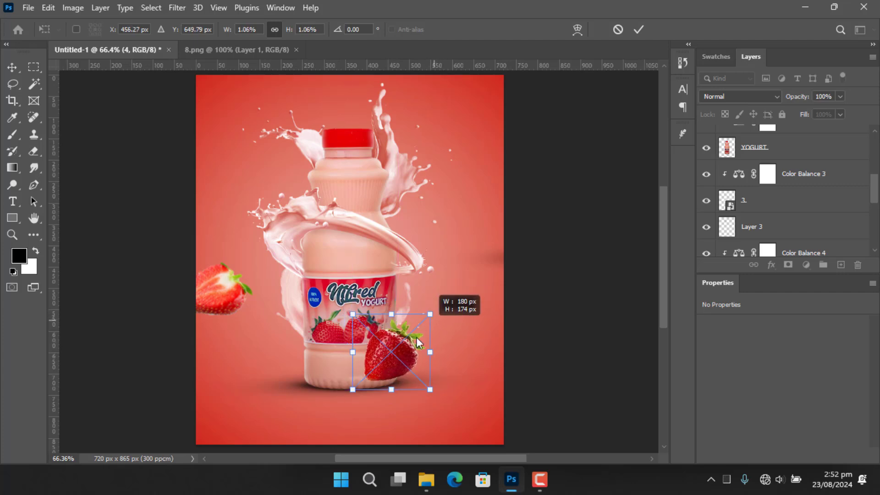
left_click_drag(399, 359, 410, 361)
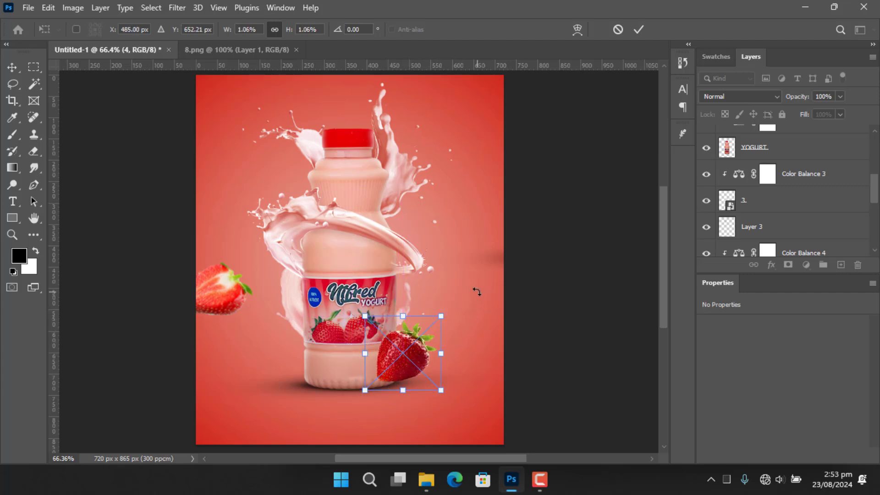
key("Down")
key("Down")
key("Down")
key("Down")
key("Down")
left_click(638, 29)
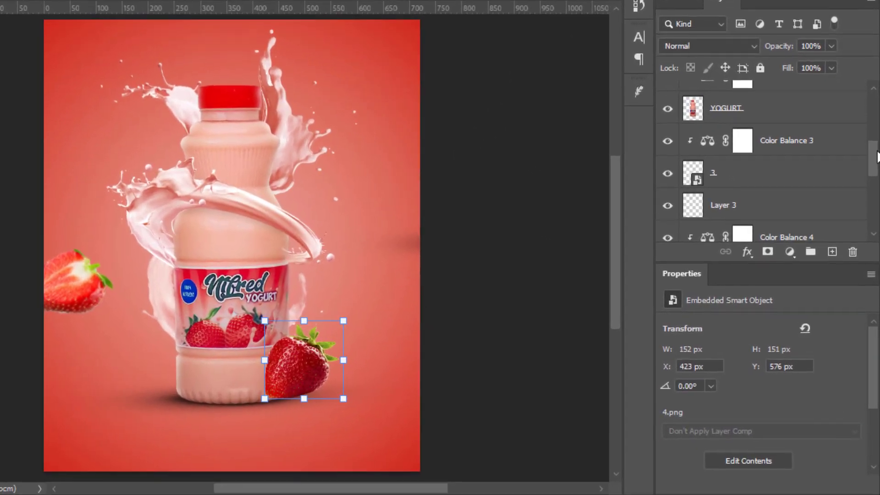
Step: Move strawberry layer 4 directly beneath the YOGURT layer and nudge it to X 429 px, Y 578 px
left_click_drag(869, 192, 873, 141)
left_click_drag(795, 100, 770, 175)
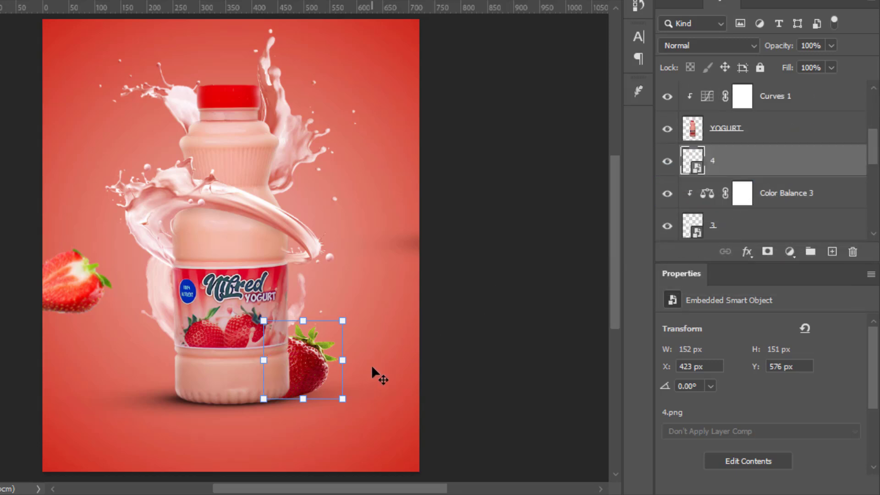
key("Right")
key("Right")
key("Right")
key("Right")
key("Right")
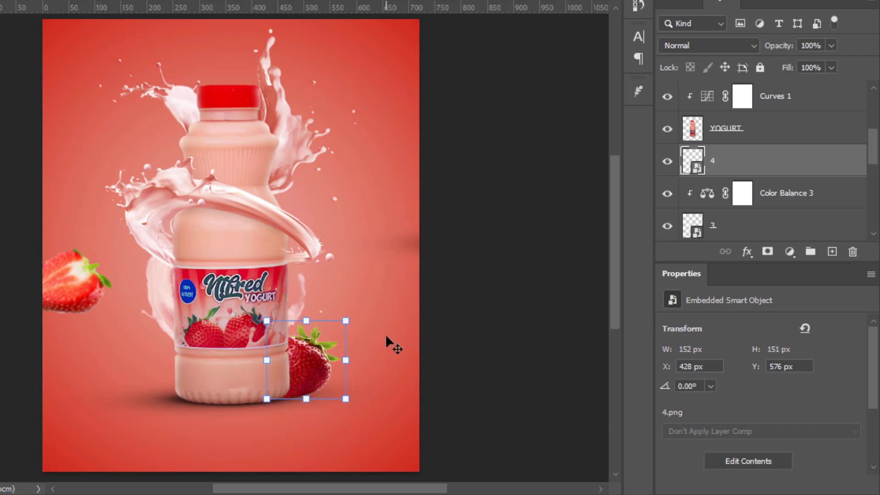
key("Down")
left_click(525, 241)
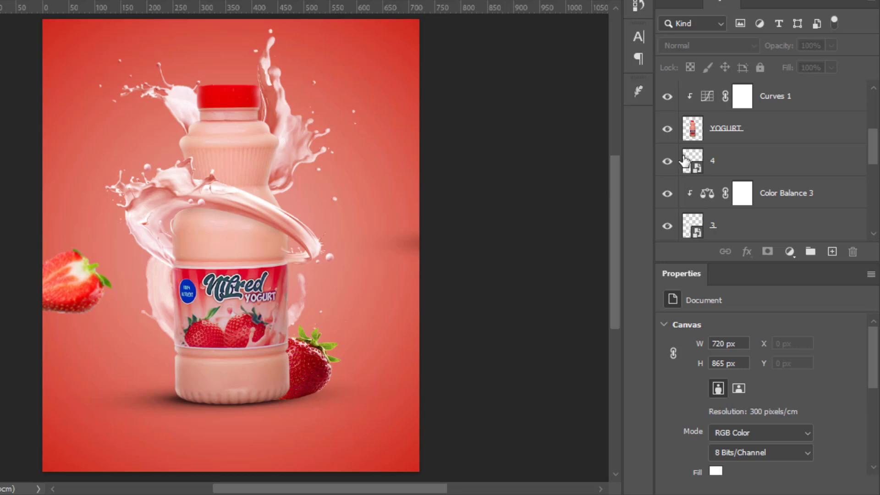
Step: Duplicate strawberry 4 to the area left of the bottle's neck and scale the copy to 0.59%, at about X 37 px, Y 221 px
left_click(301, 363)
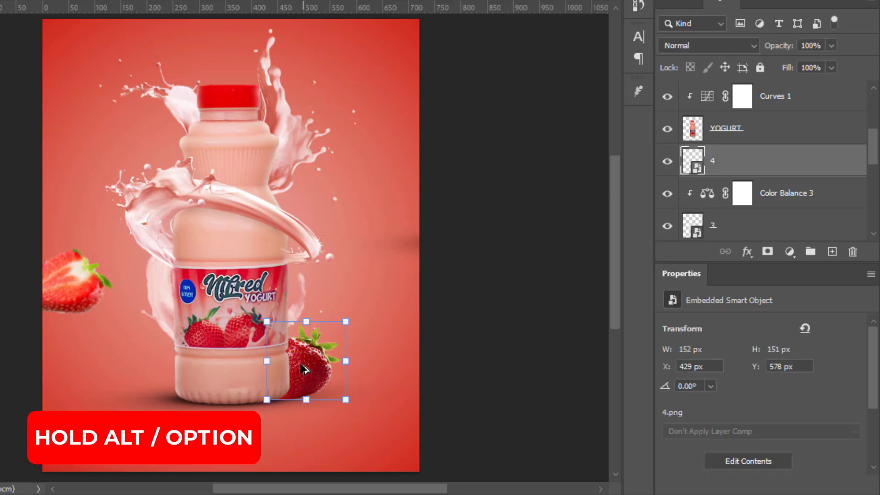
left_click_drag(305, 369, 87, 141)
left_click_drag(143, 99, 117, 135)
left_click_drag(77, 161, 106, 134)
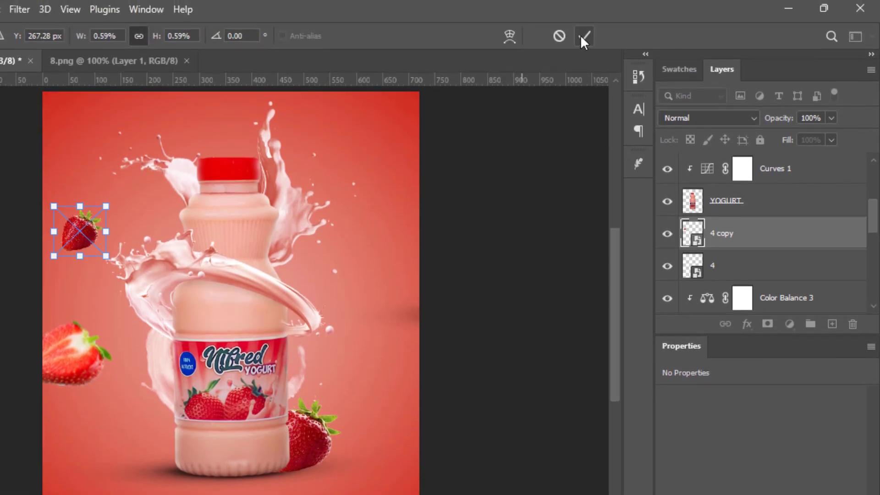
left_click(583, 40)
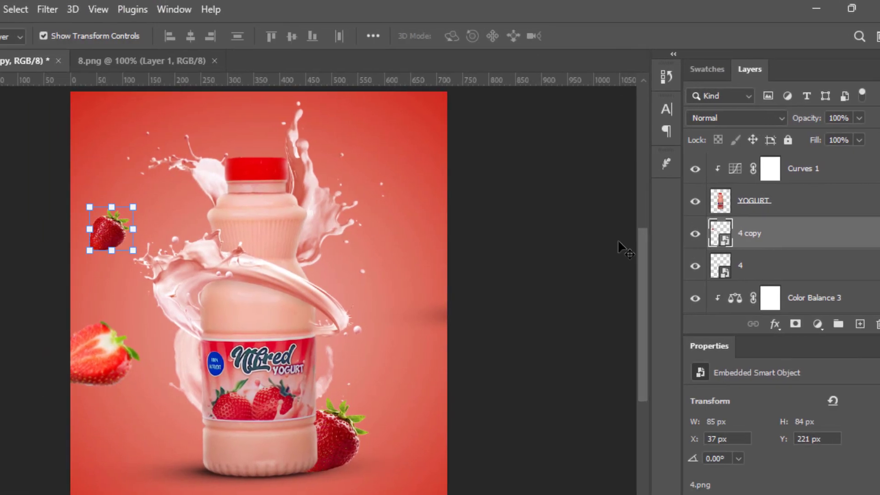
Step: Apply a 2.4-pixel Gaussian Blur to the strawberry copy and duplicate it to the right of the bottle at 0.51% scale
left_click(19, 9)
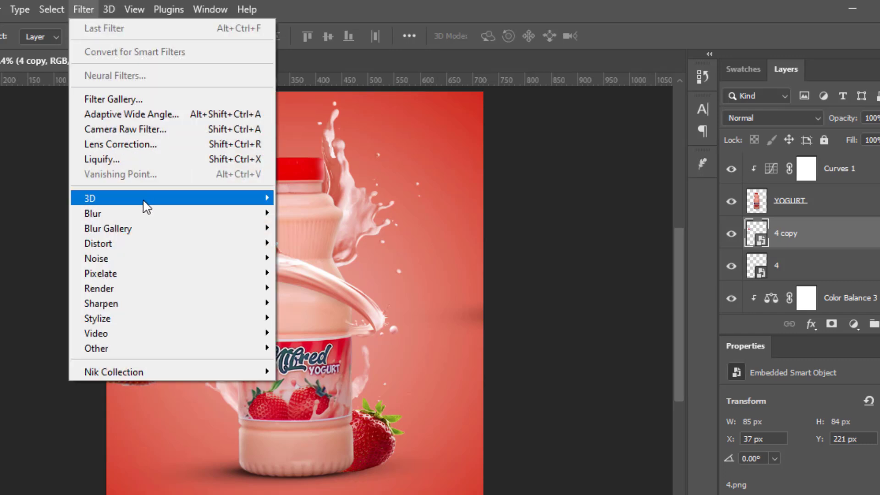
mouse_move(167, 214)
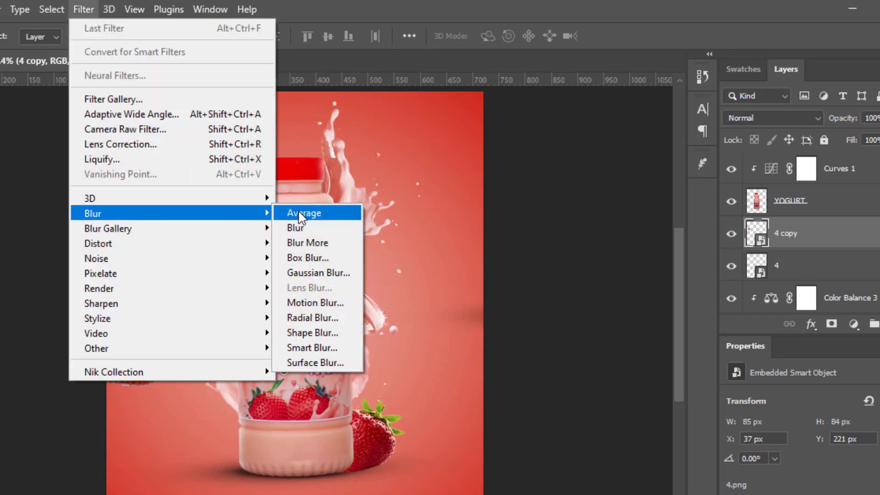
left_click(320, 273)
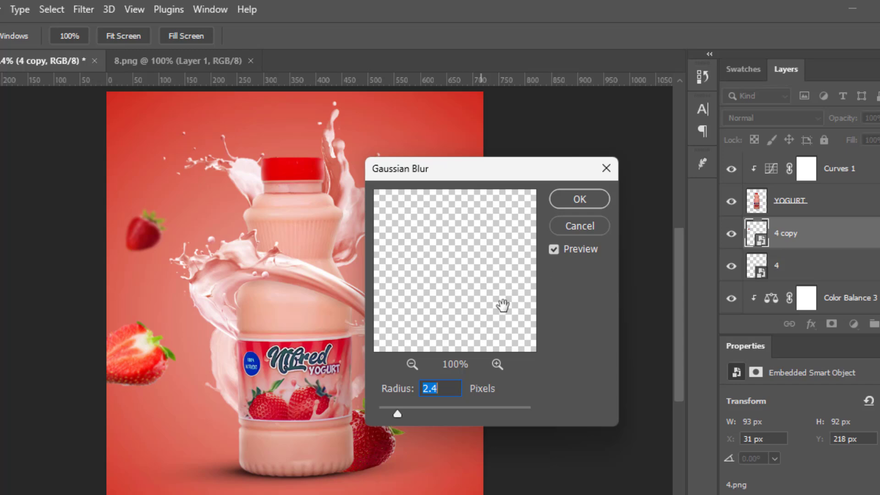
left_click(587, 196)
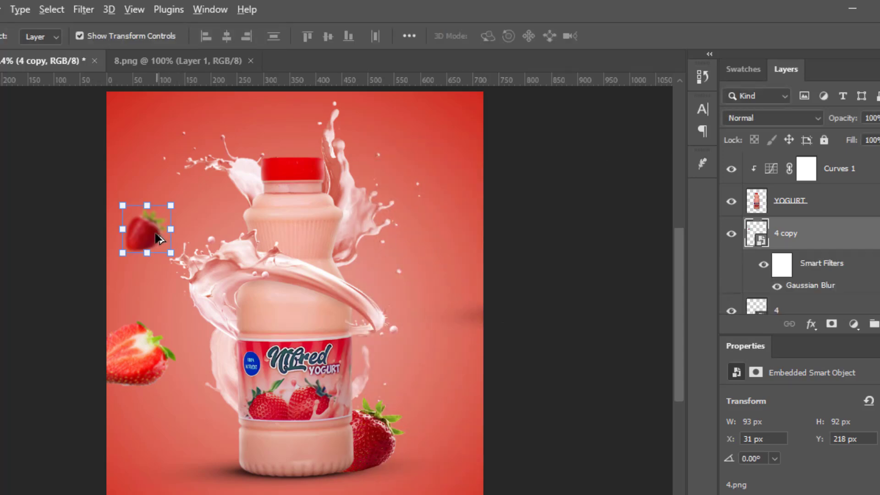
left_click_drag(146, 239, 402, 279)
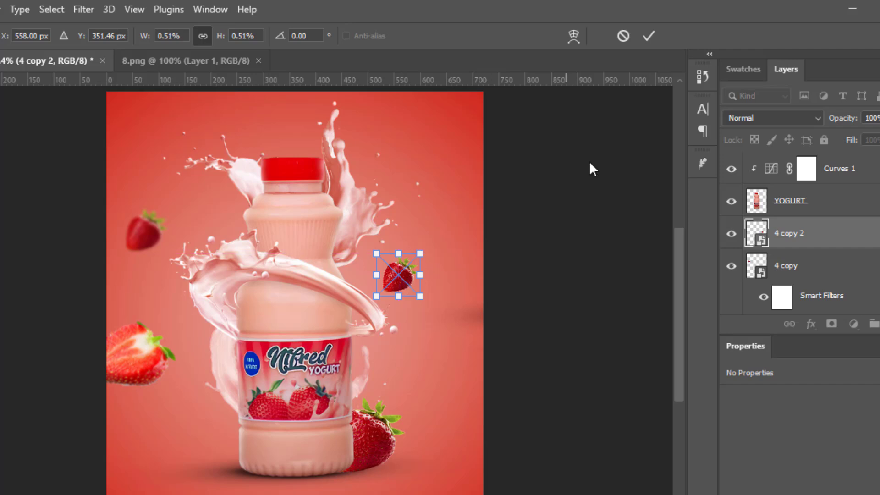
left_click(648, 35)
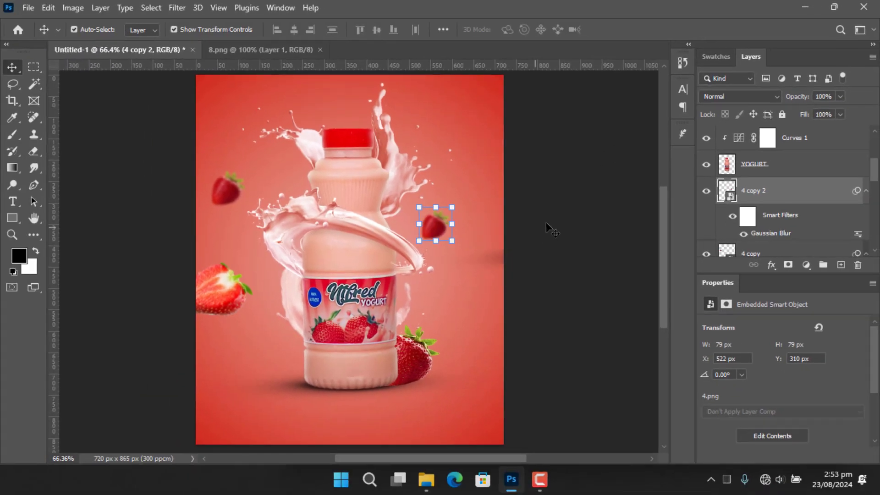
Step: Place the leaf image across the full canvas width and move its layer to the top of the layer stack
left_click(426, 479)
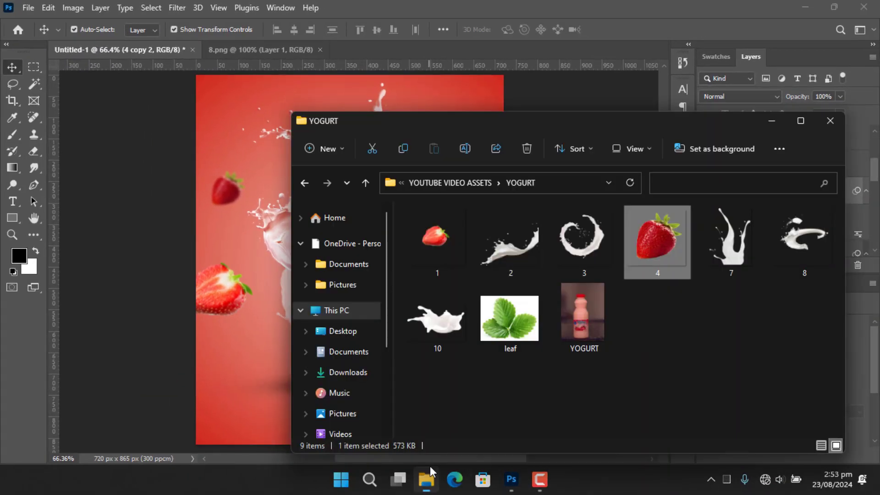
left_click_drag(509, 320, 305, 275)
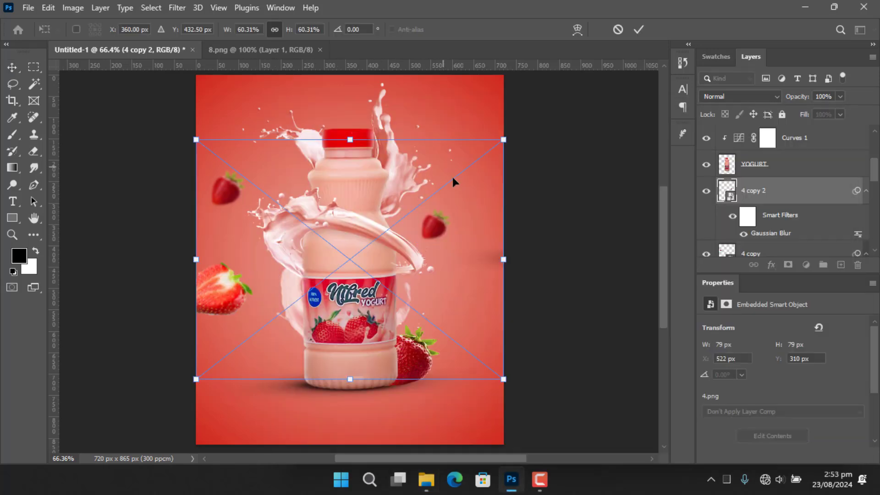
left_click(638, 30)
left_click_drag(833, 195, 788, 129)
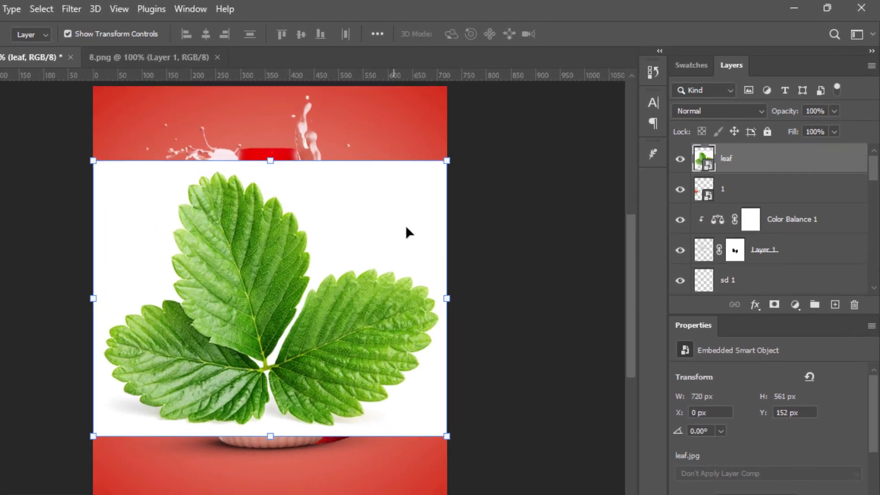
Step: Rasterize the leaf layer and delete the white background around the leaves with the Magic Wand at tolerance 32
right_click(774, 171)
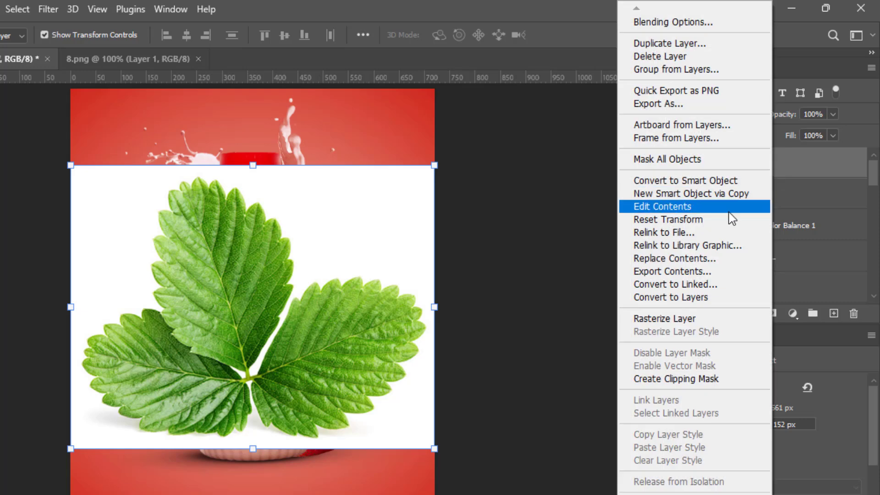
left_click(692, 318)
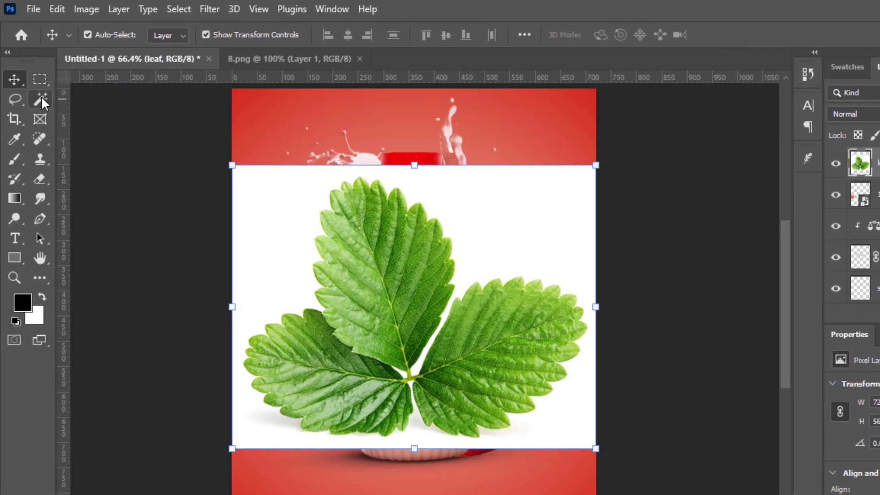
left_click(41, 99)
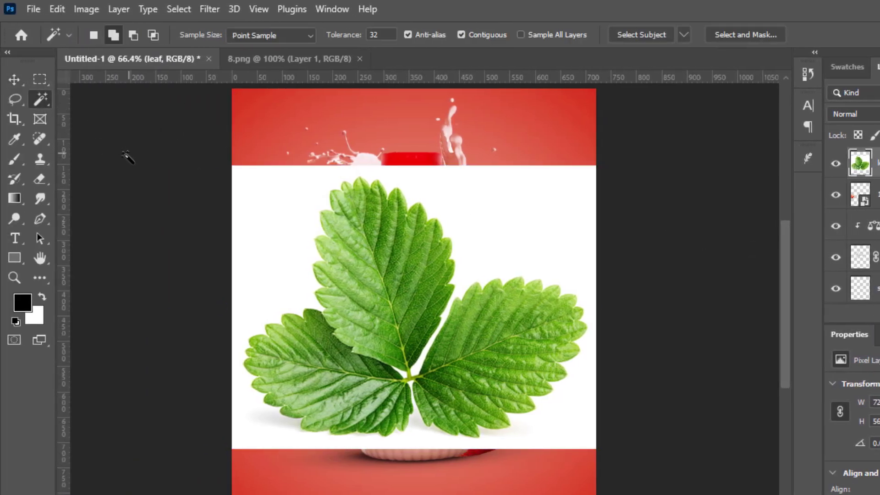
left_click(512, 247)
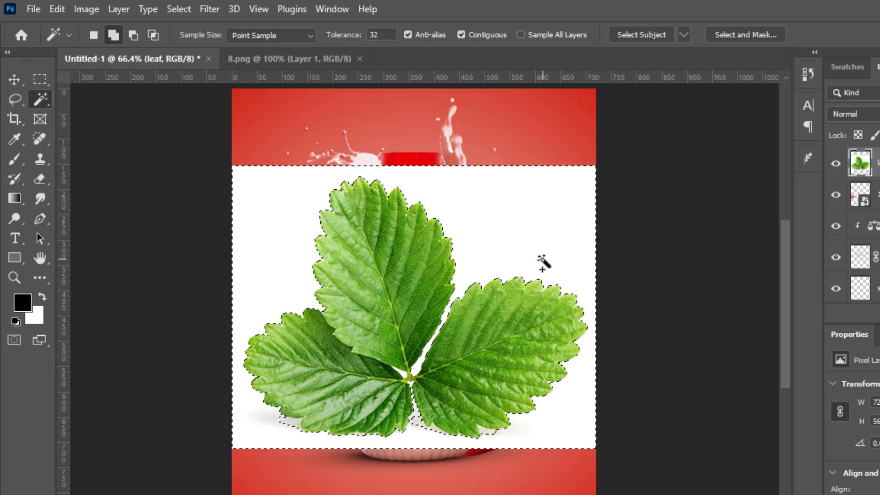
key("Delete")
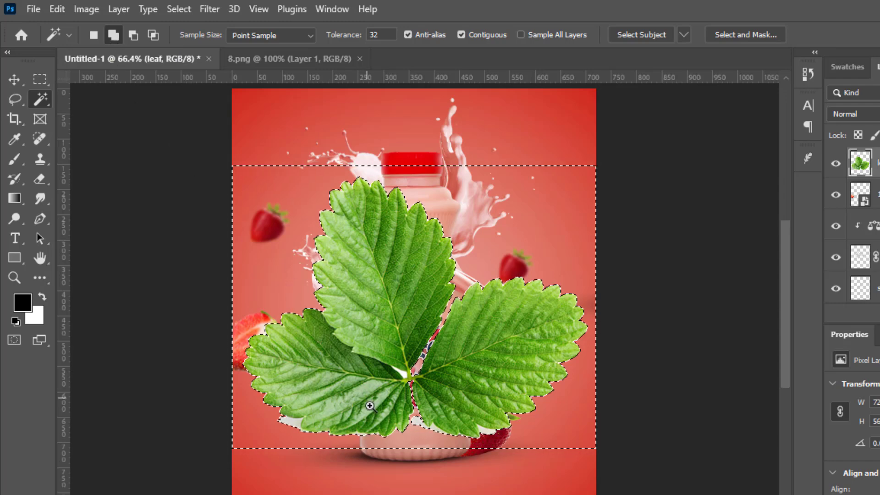
Step: Select the leftover pale shadow patches under the leaves and the white gap beside the stem, delete them and clear the selection
left_click_drag(391, 399, 429, 385)
left_click_drag(469, 426, 478, 313)
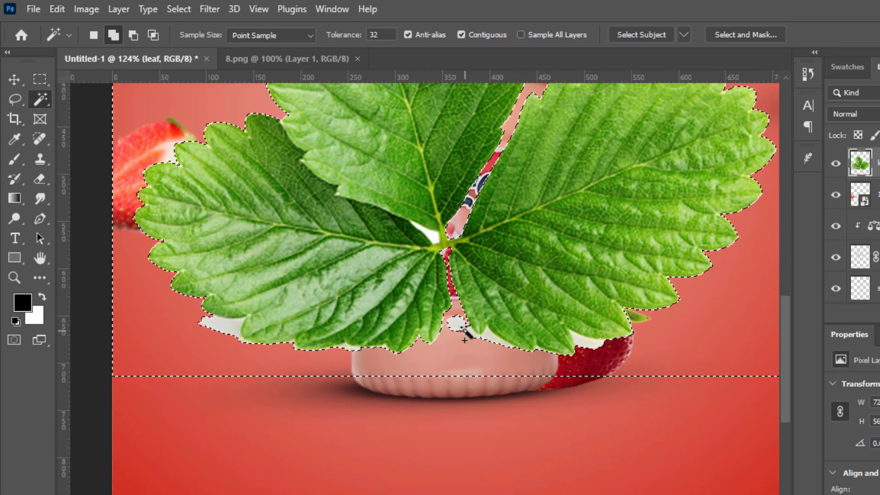
left_click(458, 325)
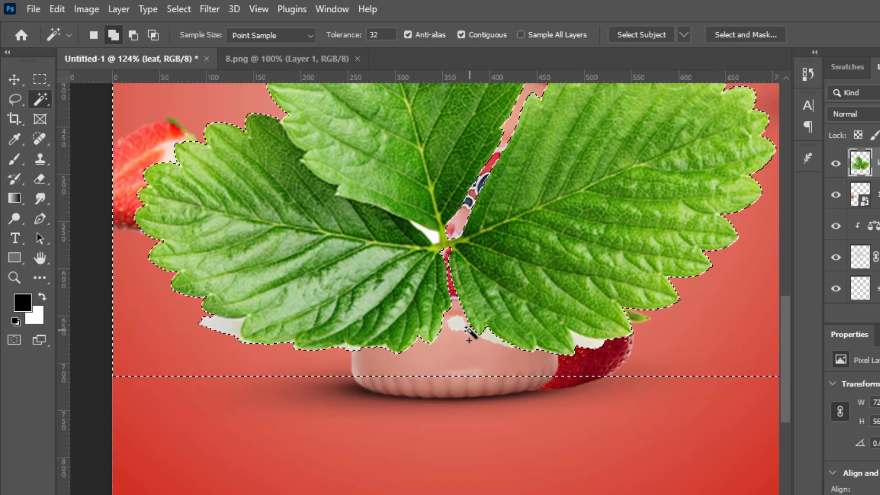
key("ctrl+d")
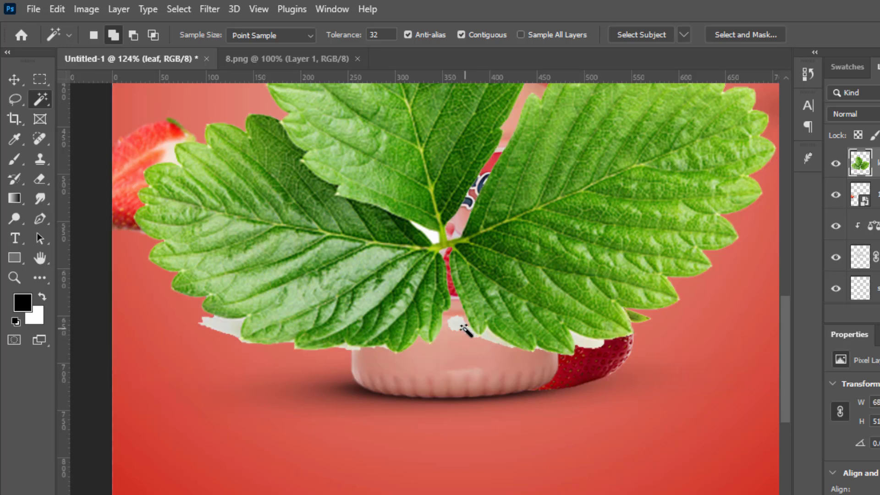
left_click(467, 333, "shift")
left_click(586, 344, "shift")
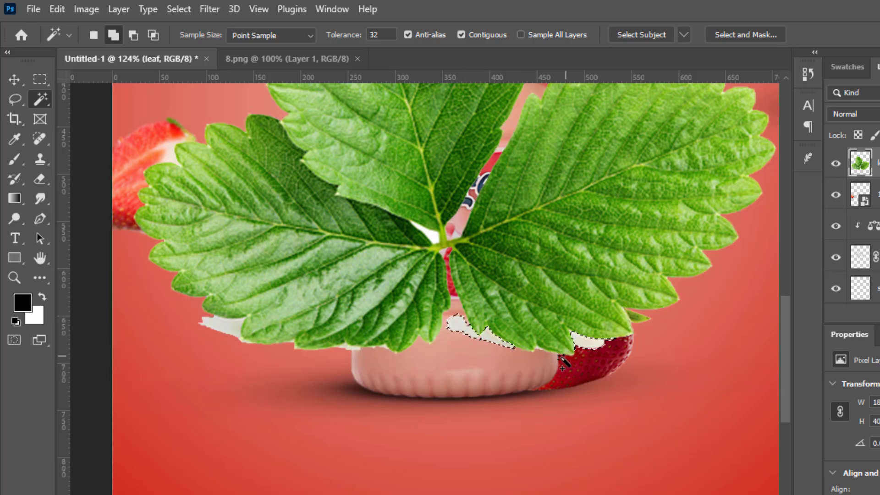
left_click(221, 333, "shift")
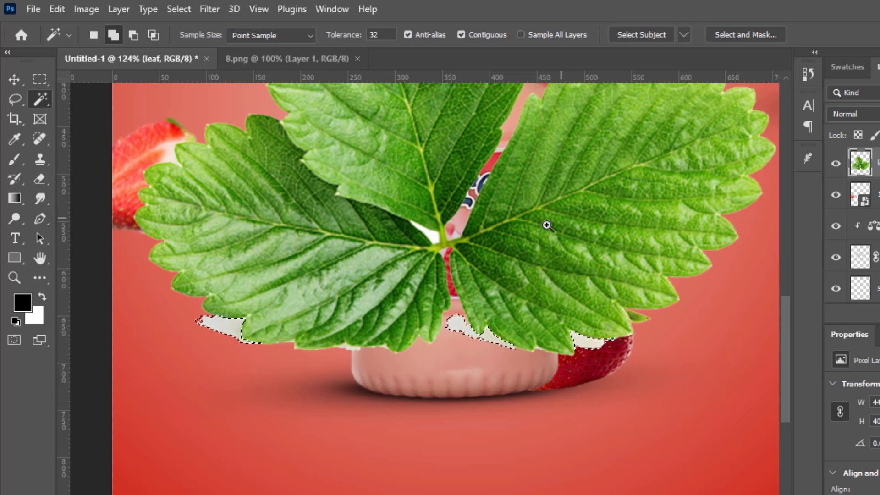
scroll(546, 224, "down", 3)
left_click(462, 232)
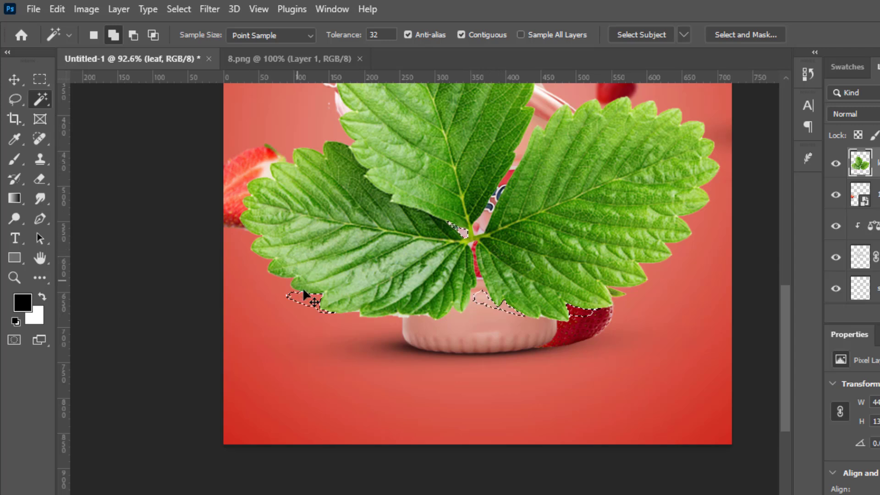
key("Delete")
key("ctrl+d")
scroll(98, 311, "down", 2)
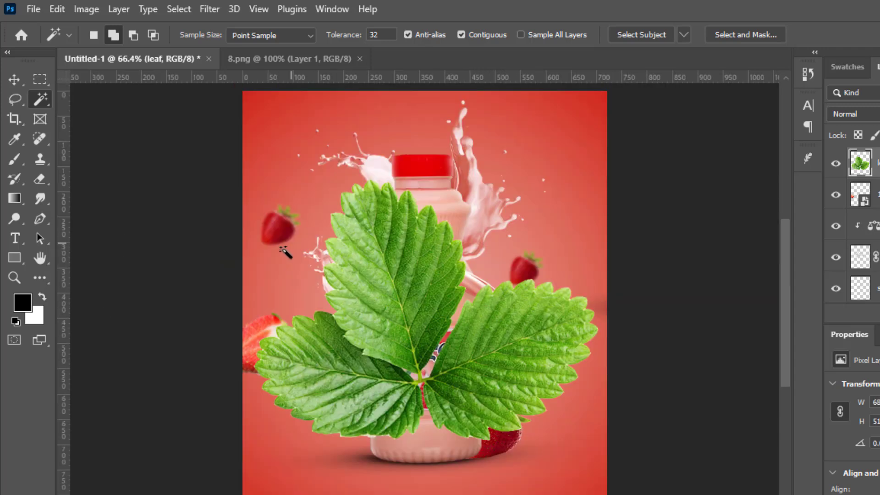
Step: Rotate the leaf 10.48°, scale it to 16.99% and place it against the bottle's lower-left base at X 247.31 px, Y 691.07 px
key("v")
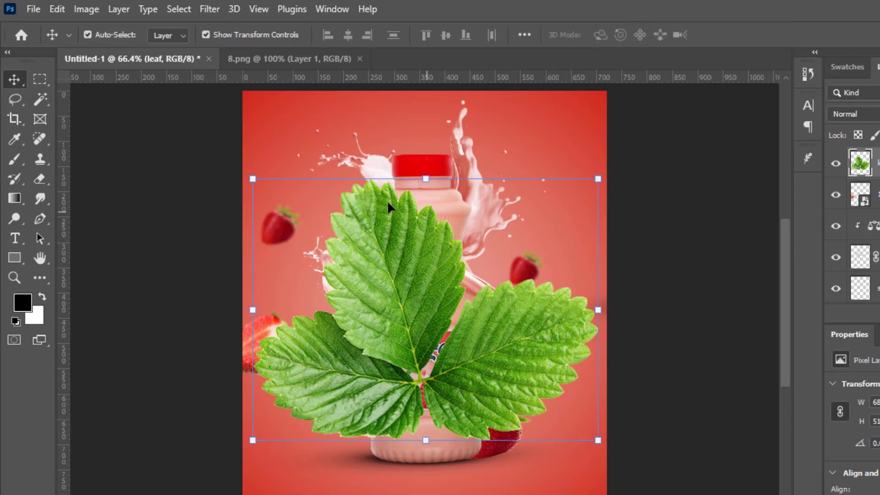
left_click_drag(230, 174, 361, 207)
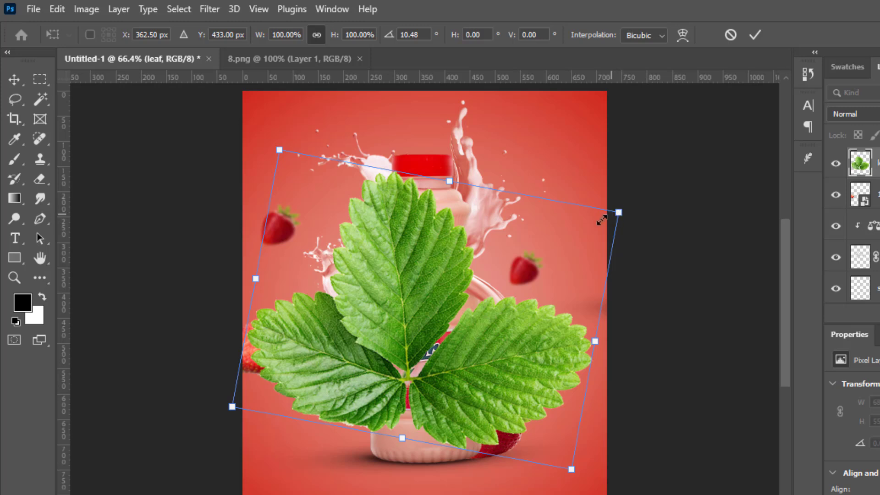
left_click_drag(618, 224, 424, 334)
left_click_drag(342, 374, 384, 408)
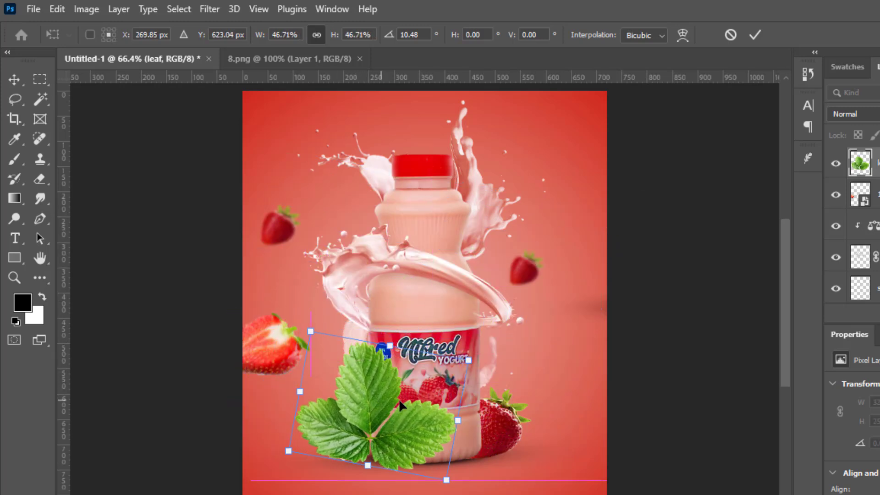
left_click_drag(470, 361, 377, 409)
left_click_drag(315, 440, 356, 441)
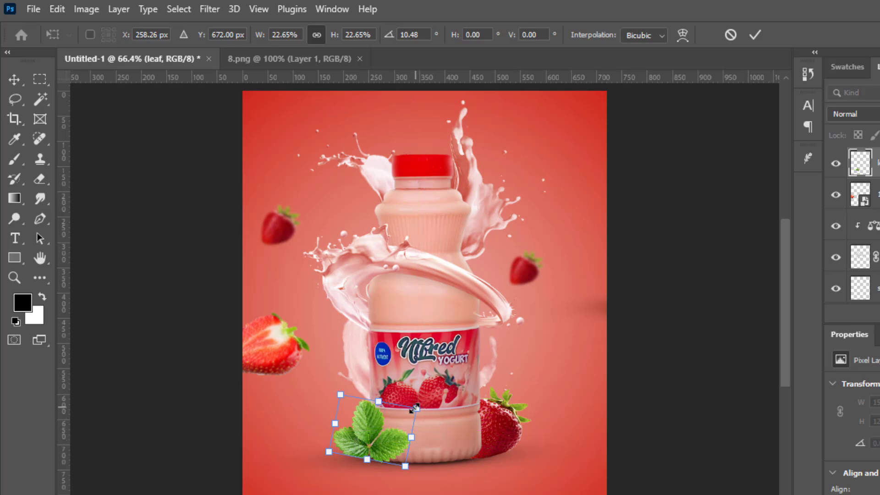
left_click_drag(415, 408, 404, 423)
left_click_drag(361, 448, 367, 452)
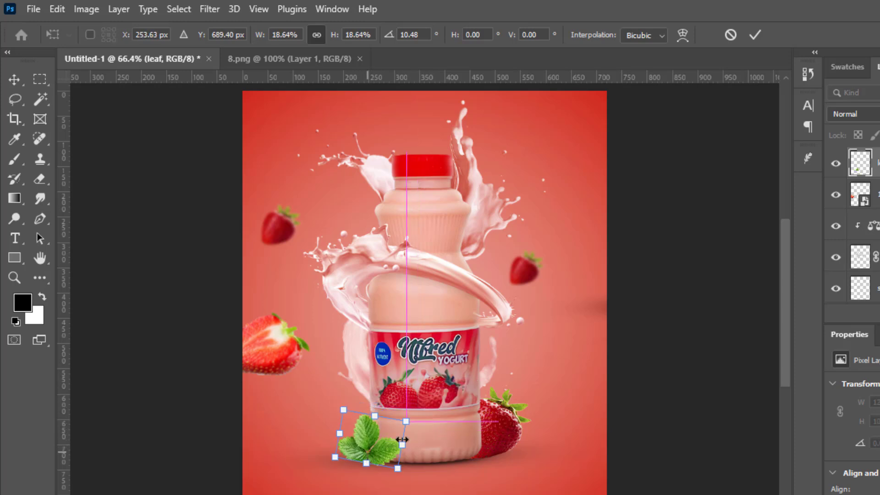
left_click_drag(406, 421, 399, 425)
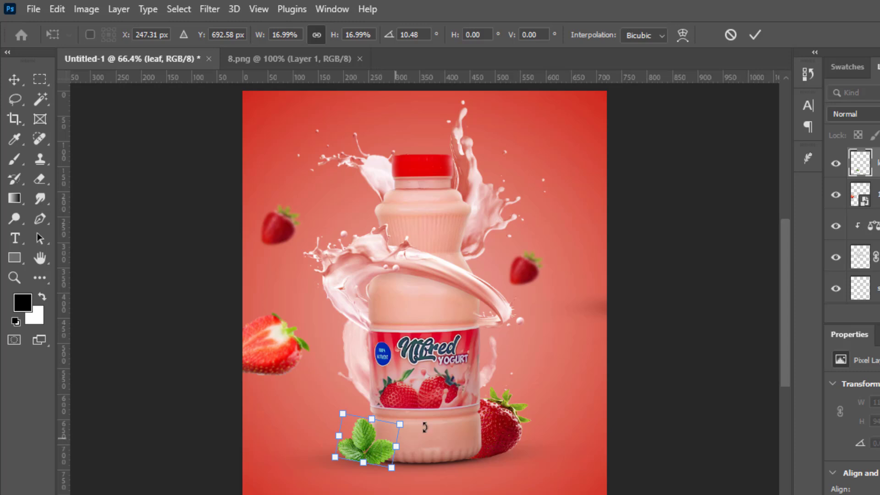
key("Up")
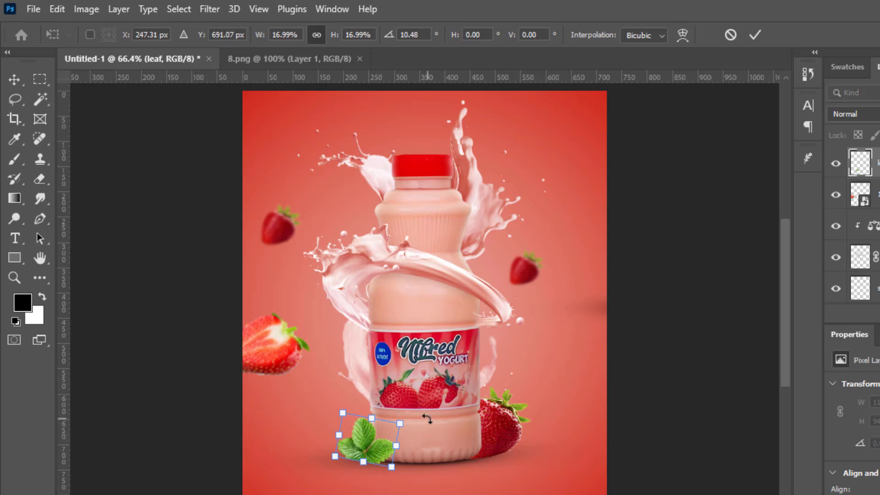
left_click(754, 34)
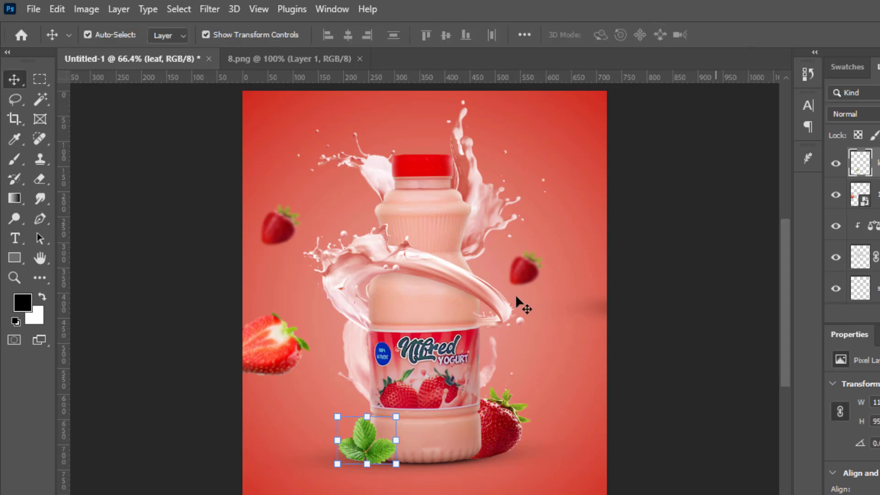
Step: Duplicate the leaf into the canvas's upper-right corner, scaled to 156.01% and rotated -170.02°, partly beyond the upper edge
left_click_drag(377, 421, 550, 99)
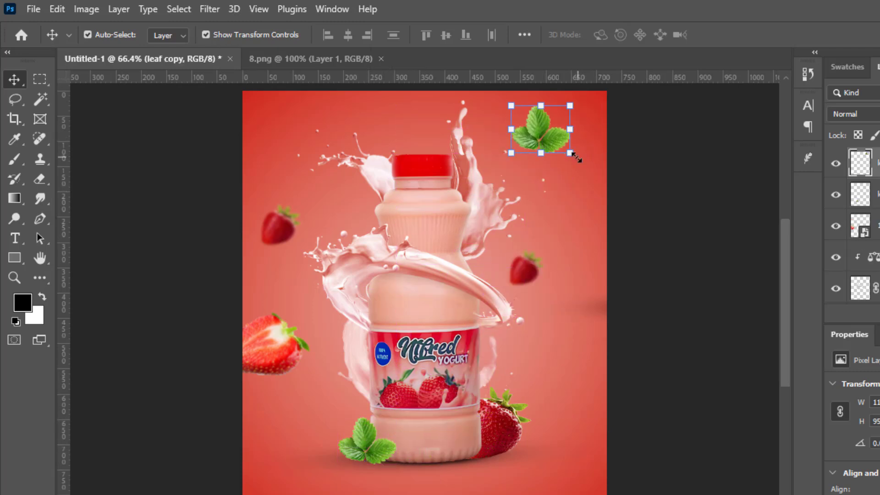
left_click_drag(582, 166, 569, 112)
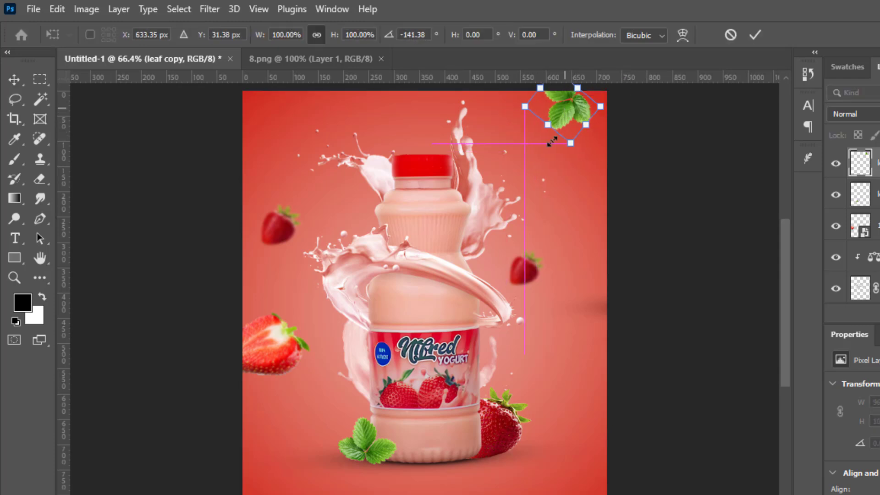
left_click_drag(571, 144, 575, 158)
left_click_drag(623, 115, 590, 108)
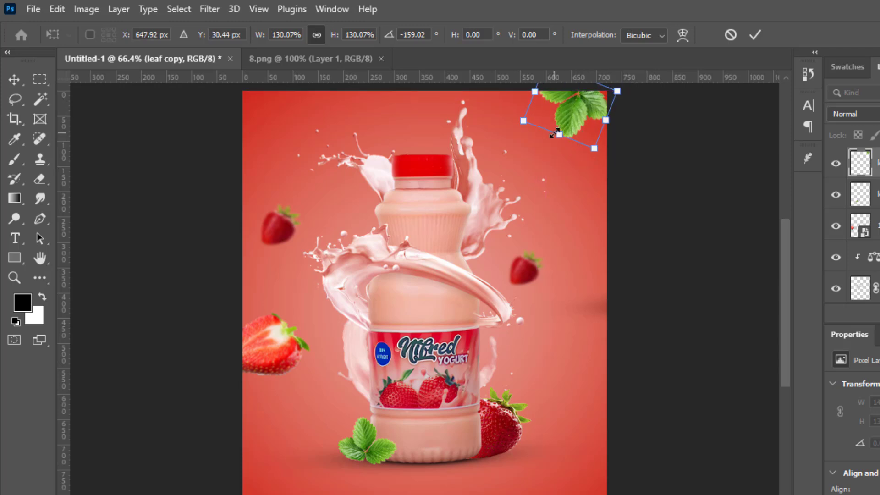
left_click_drag(555, 134, 574, 123)
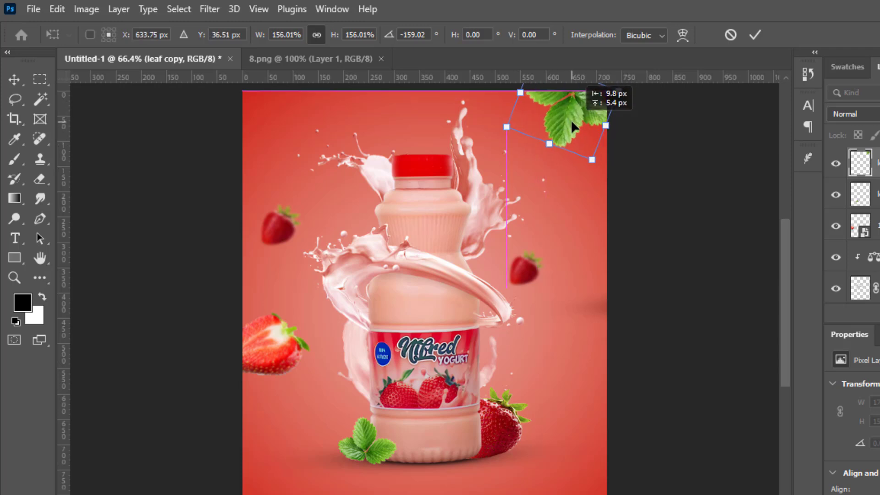
left_click_drag(632, 93, 630, 84)
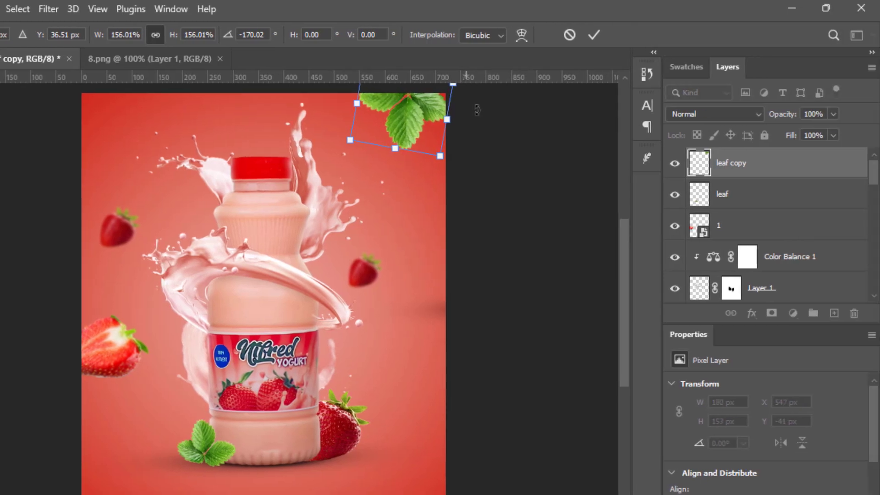
left_click(684, 34)
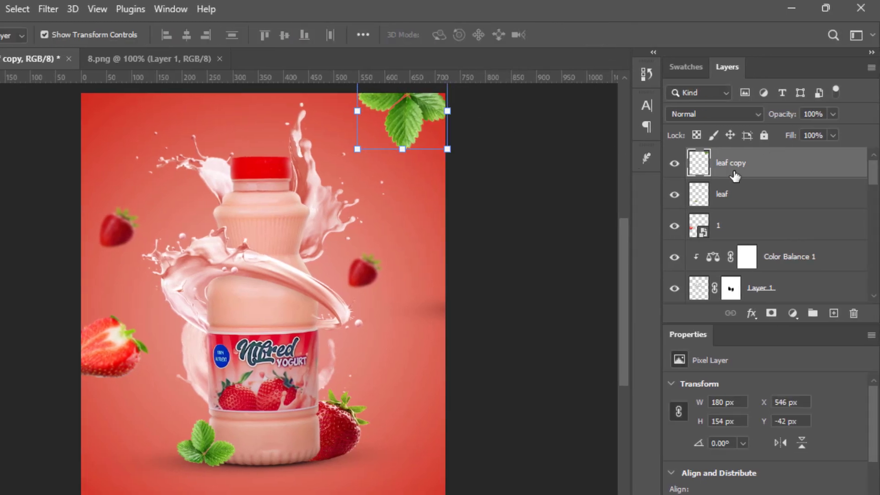
Step: Convert the leaf copy to a smart object, apply a 2.4-pixel Gaussian Blur and deselect the layer
right_click(758, 169)
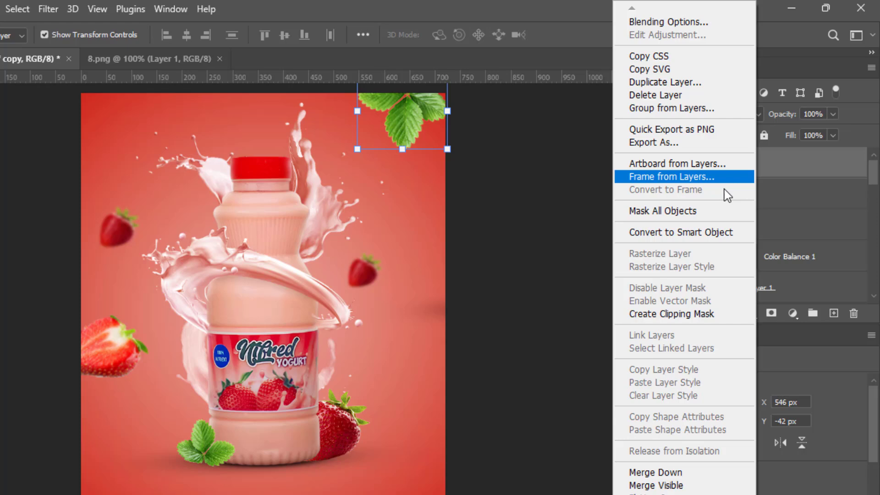
left_click(695, 231)
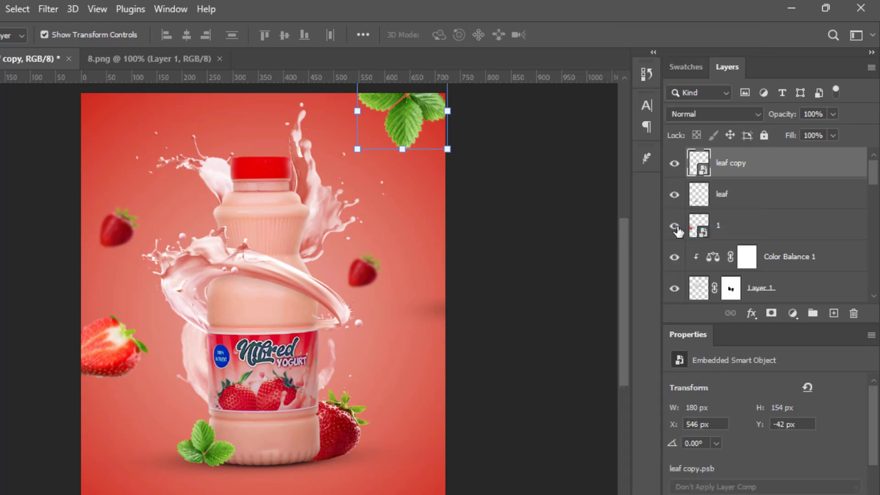
left_click(49, 8)
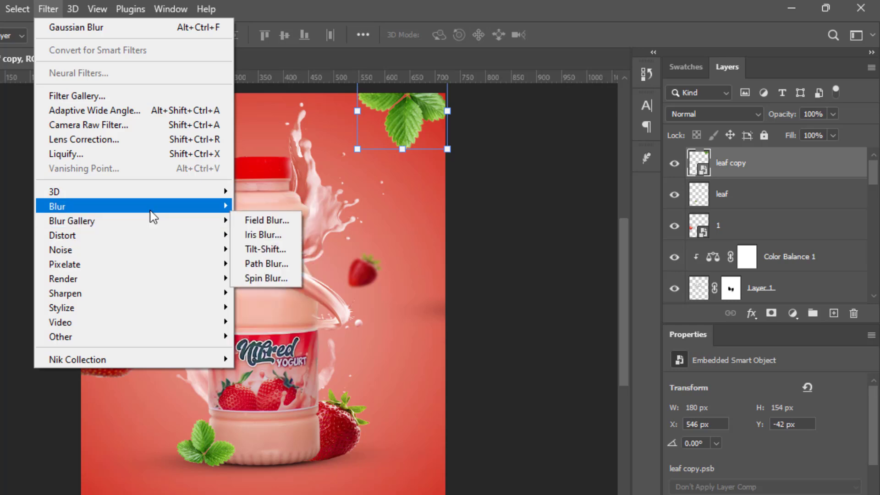
mouse_move(151, 207)
left_click(275, 263)
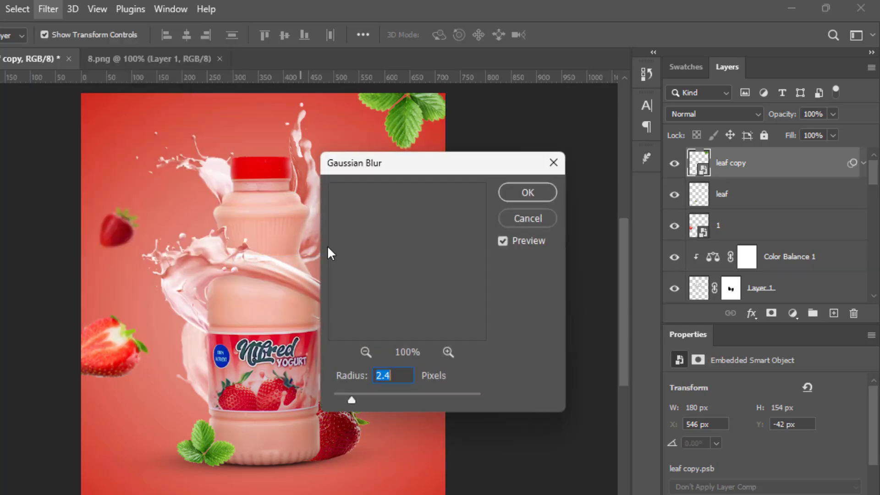
left_click(526, 192)
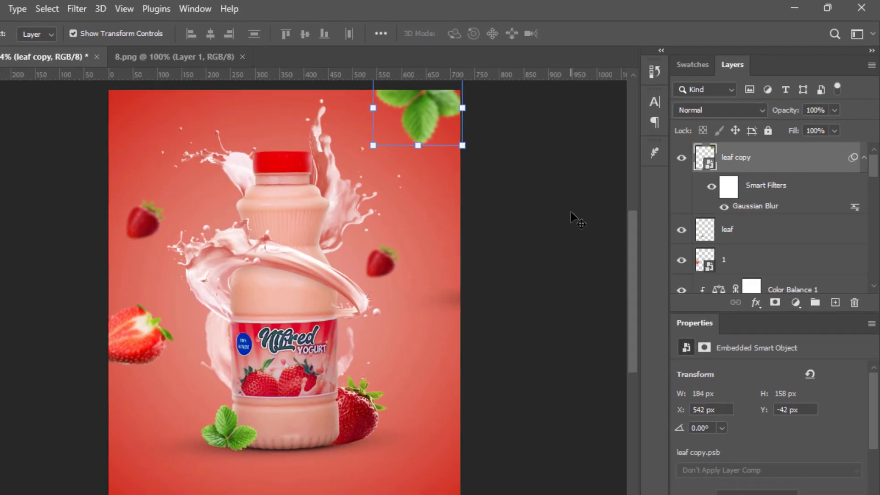
left_click(526, 371, "ctrl")
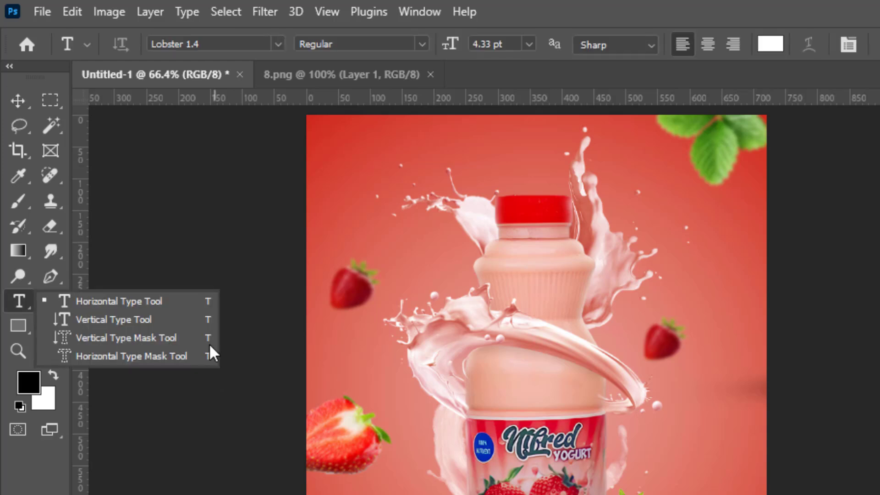
Step: Add the white text line "Feel The Taste" in Lobster 1.4 Regular, 4.33 pt, beneath the bottle
left_click(133, 301)
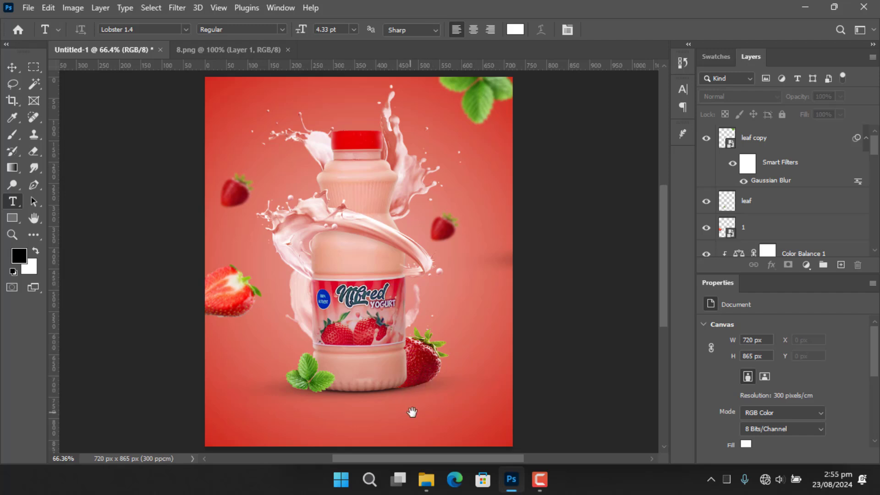
left_click_drag(412, 412, 428, 344)
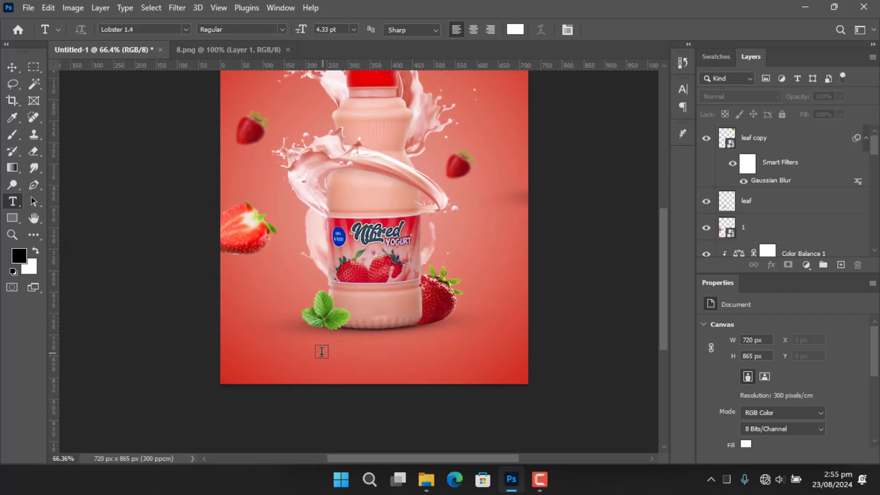
left_click(320, 357)
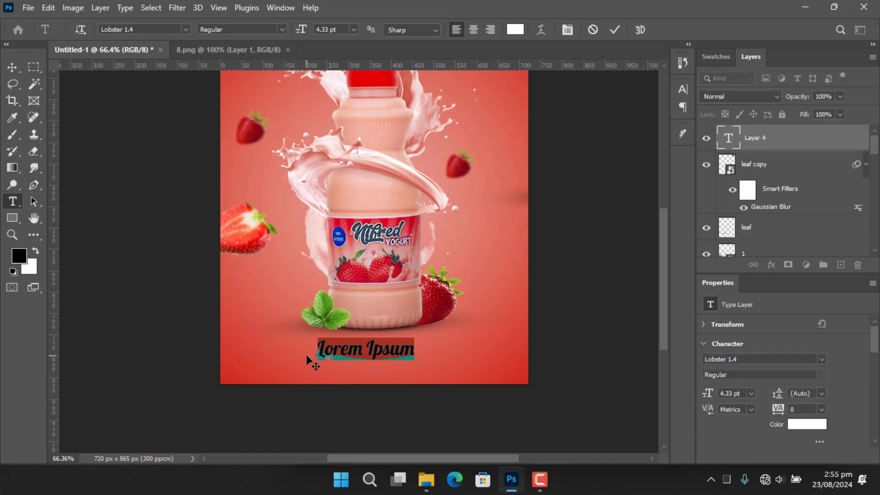
type("Feel The Taste")
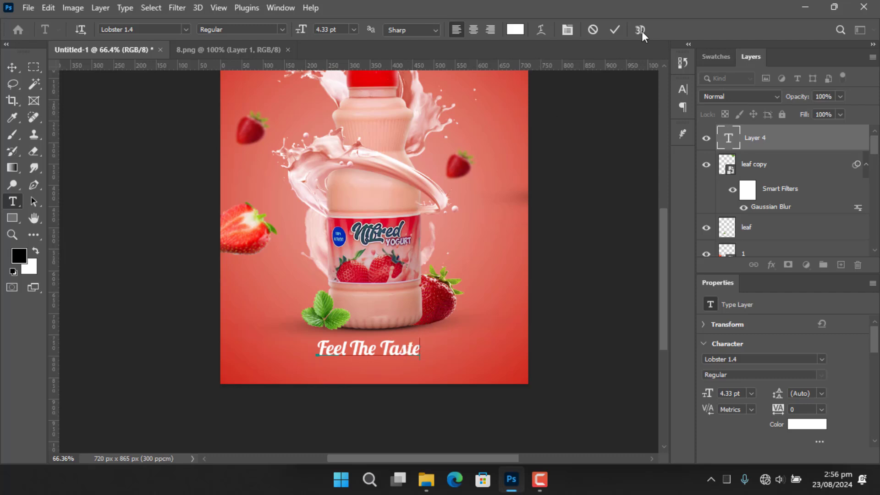
left_click(614, 29)
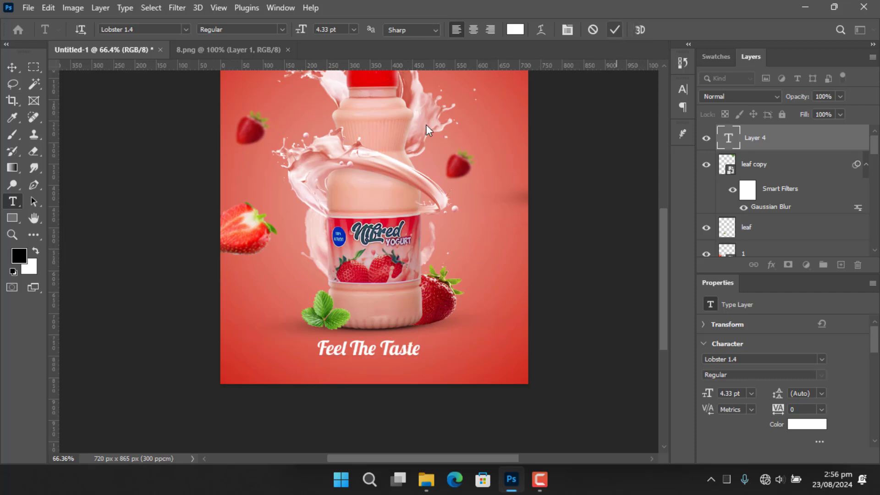
Step: Enlarge the text line to 5.05 pt and centre it horizontally relative to the canvas
left_click(13, 69)
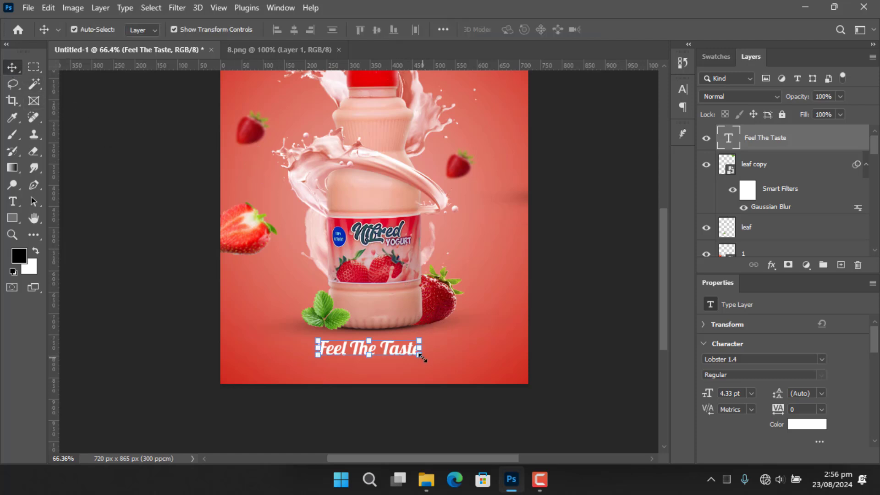
left_click_drag(420, 360, 438, 368)
key("Return")
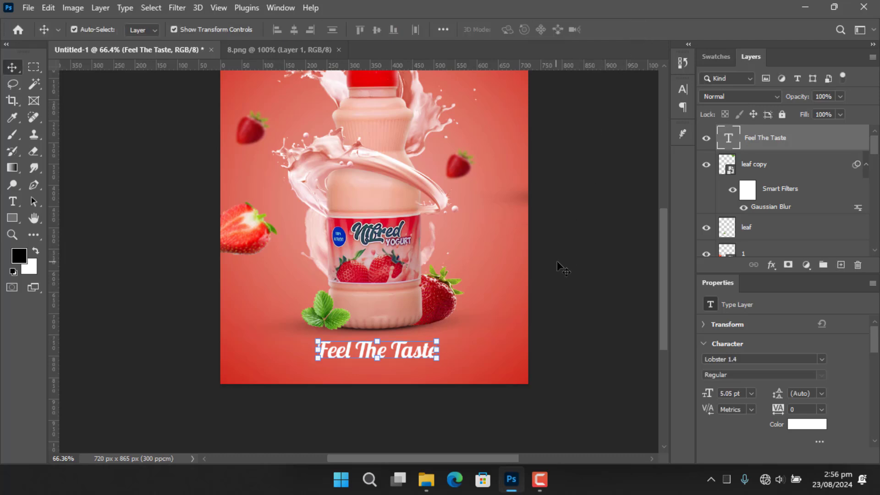
left_click_drag(585, 183, 570, 226)
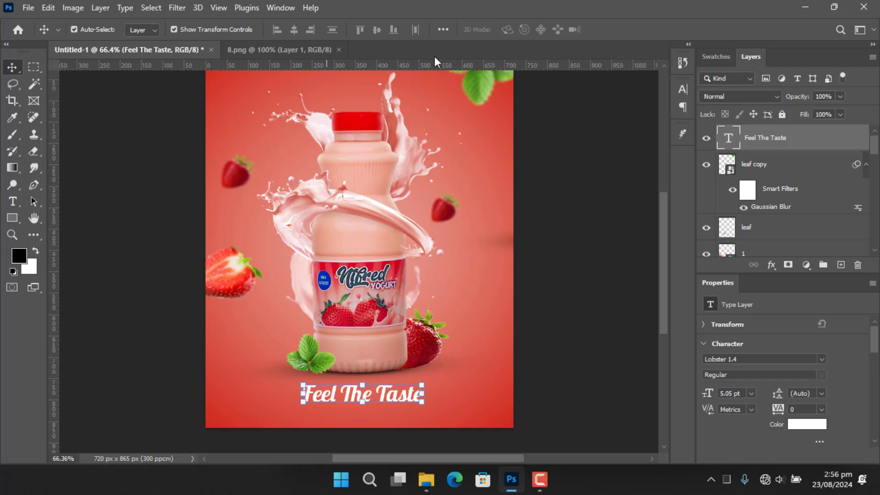
left_click(443, 30)
left_click(504, 147)
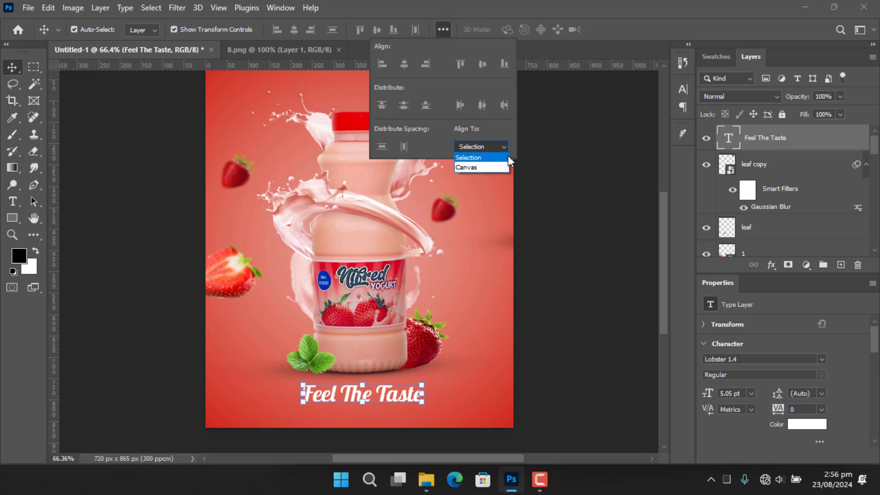
left_click(489, 168)
left_click(404, 65)
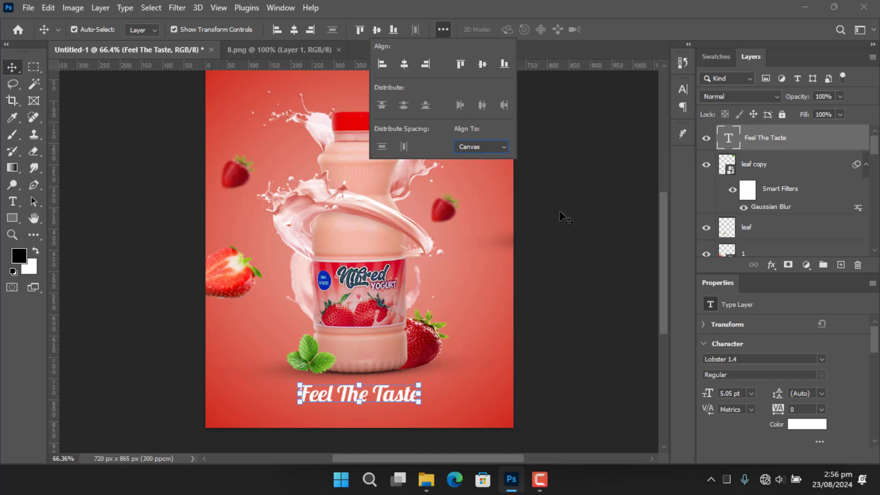
Step: Scale the text line by 115.36% to 5.82 pt and realign its horizontal centre with the canvas
left_click_drag(418, 402, 437, 410)
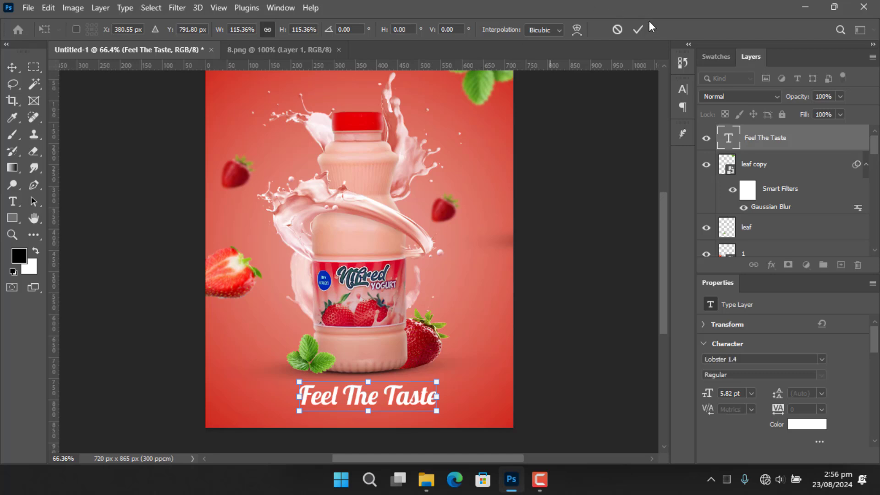
left_click(637, 29)
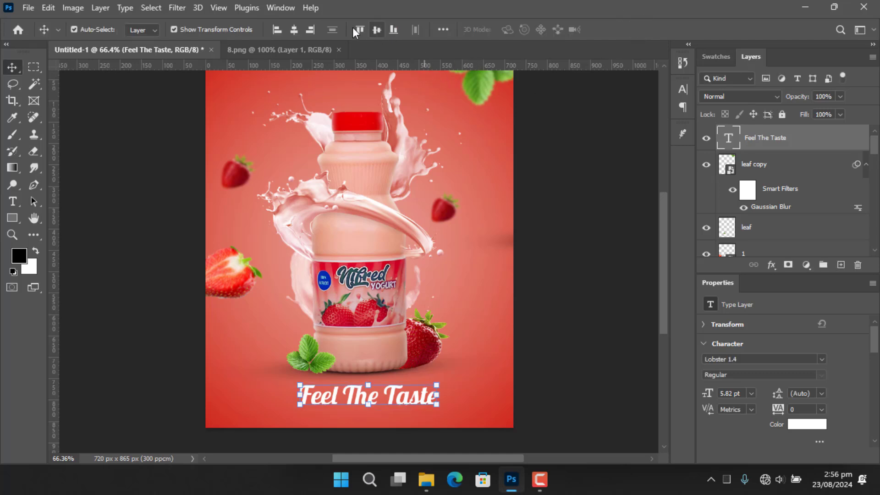
left_click(294, 30)
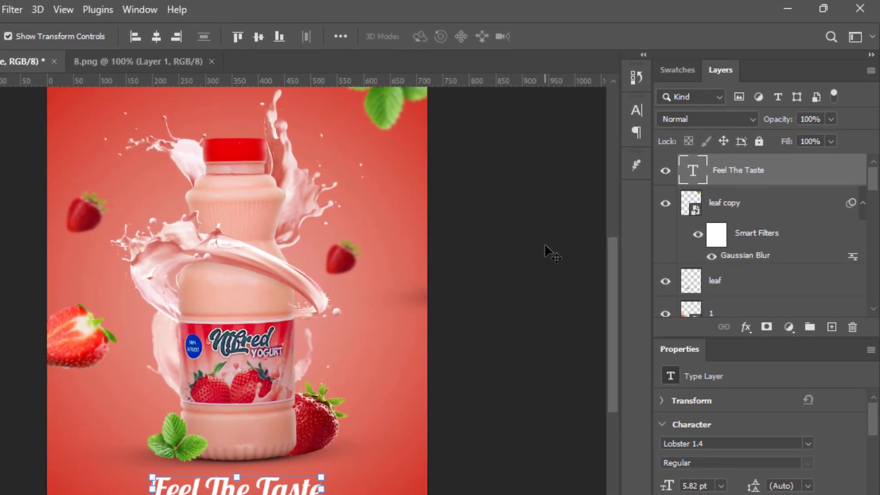
Step: Add a 1 px white outside stroke at 100% opacity to the text layer
left_click(745, 327)
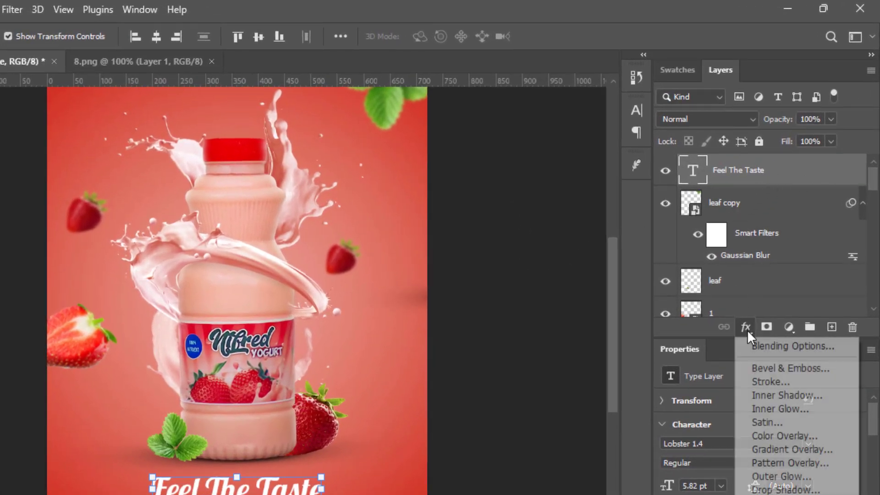
left_click(774, 381)
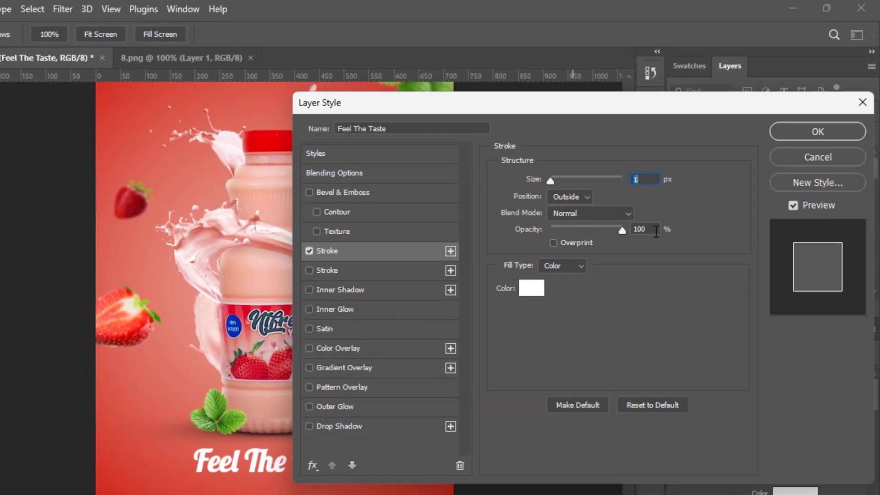
left_click(818, 131)
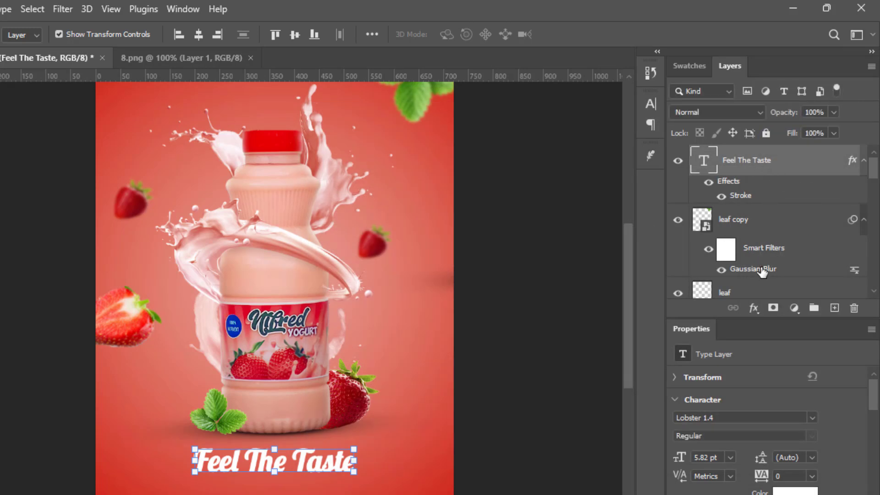
Step: Add a second stroke to the text, 2 px in the pink f1b2a0 sampled from the bottle, and deselect the layer
left_click(753, 308)
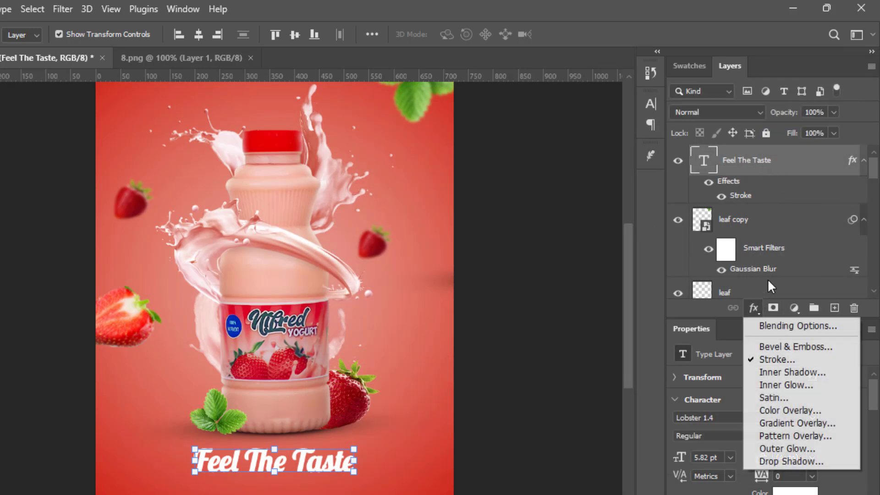
left_click(781, 358)
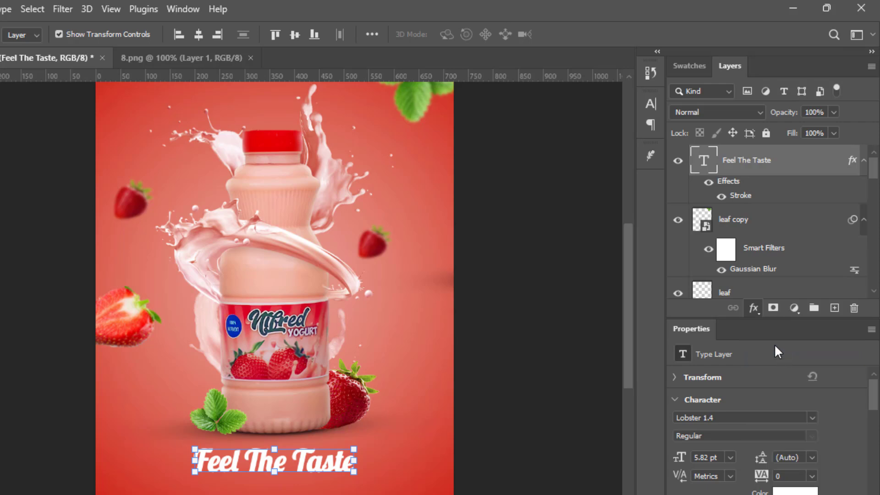
double_click(743, 195)
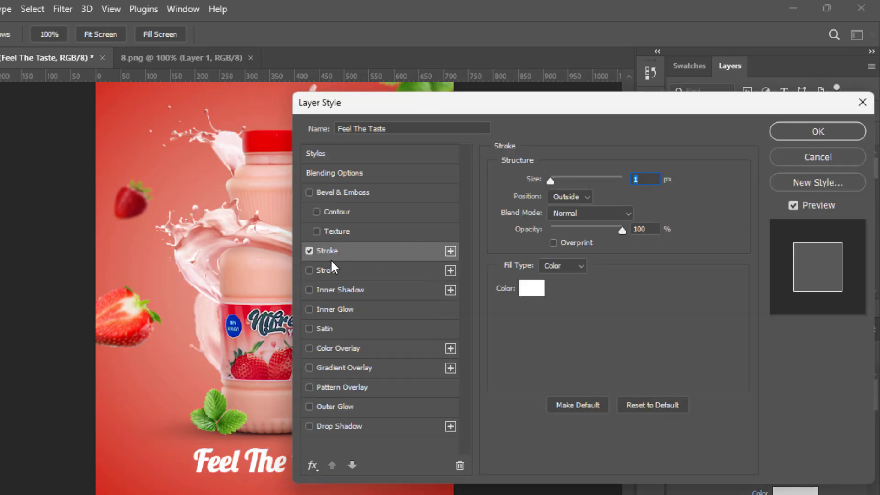
left_click(450, 250)
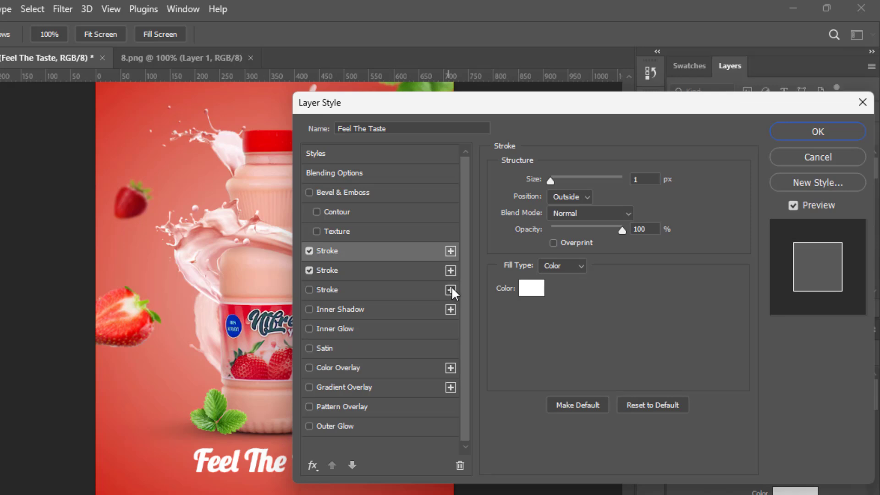
left_click(532, 289)
left_click(246, 288)
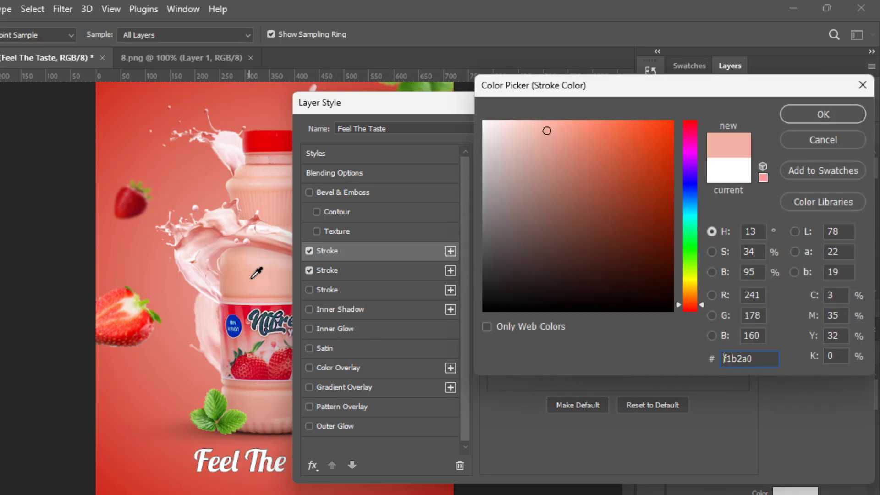
left_click(810, 115)
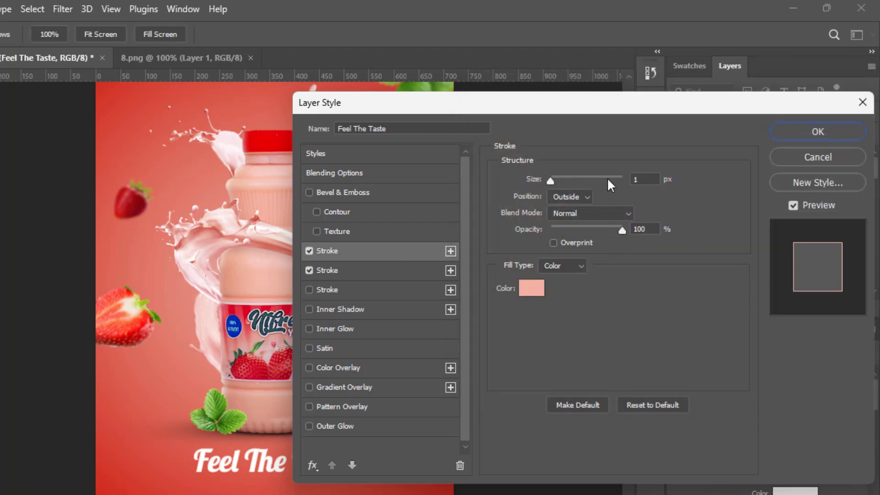
double_click(639, 179)
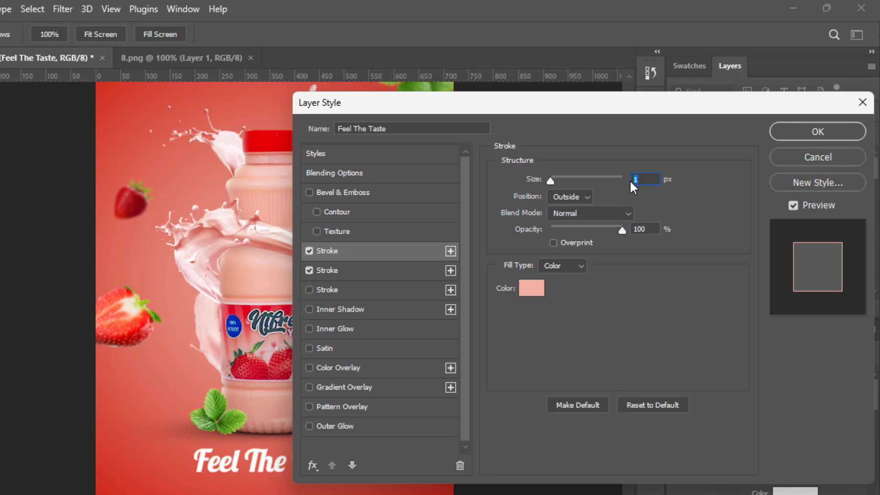
type("2")
key("Return")
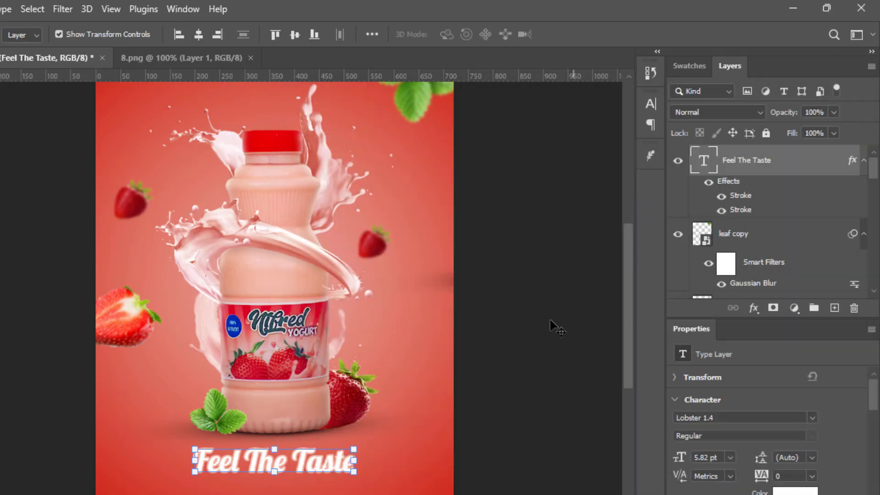
left_click(529, 311)
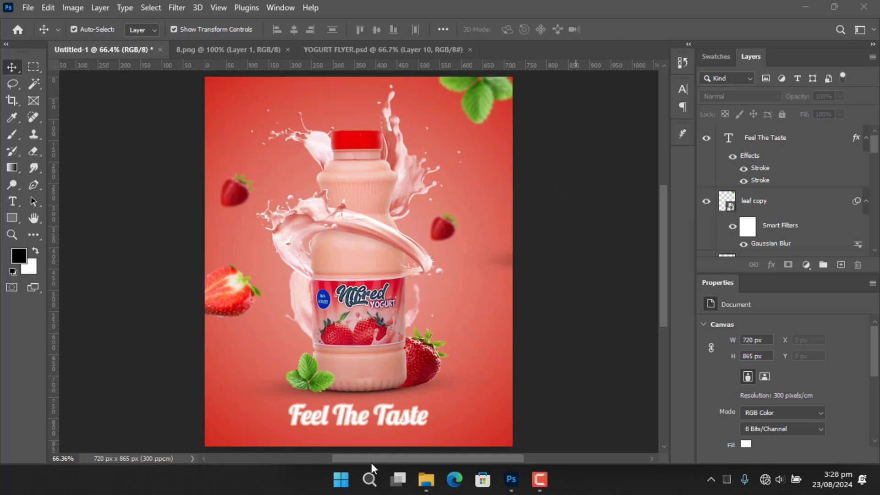
Step: Place the milk splash 10.png from the YOGURT folder in the canvas's upper-left corner, 406 × 203 px at X -73 px, Y 30 px
left_click(425, 480)
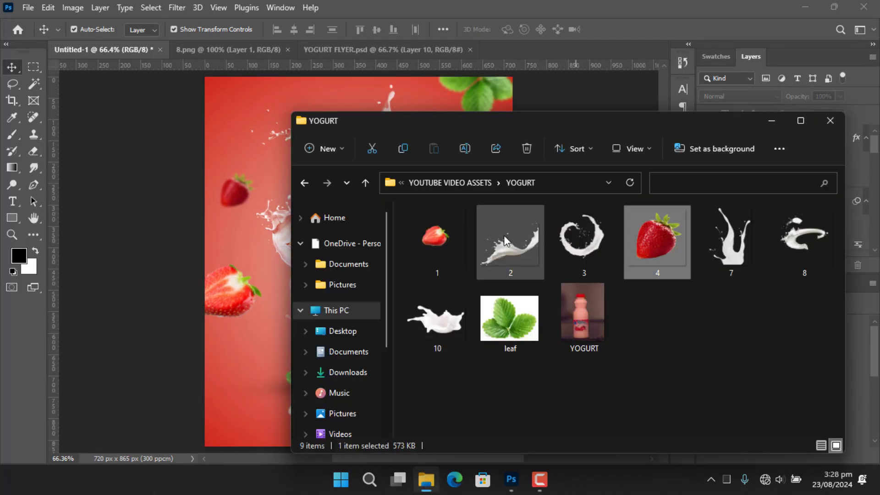
left_click(437, 320)
left_click_drag(436, 321, 248, 207)
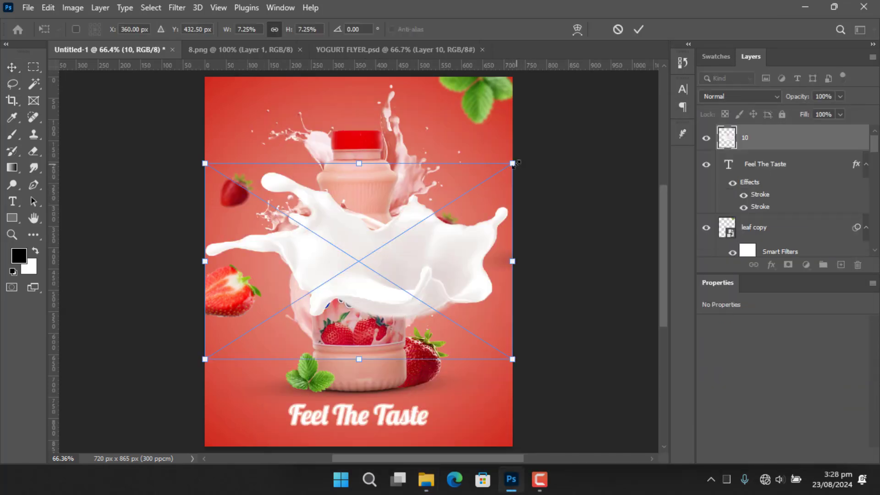
left_click_drag(513, 164, 405, 231)
left_click_drag(331, 315, 288, 171)
mouse_move(360, 85)
left_mouse_down()
mouse_move(295, 125)
mouse_move(349, 84)
left_mouse_up()
left_click(638, 28)
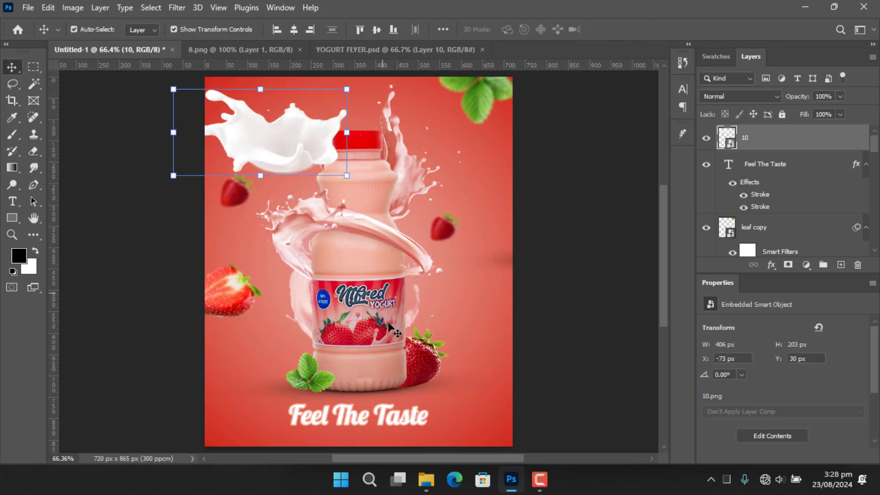
Step: Place the strawberry 4.png from the YOGURT folder over the white milk splash, scaled to 1.24% and positioned at X 111 px, Y 31 px
left_click(427, 477)
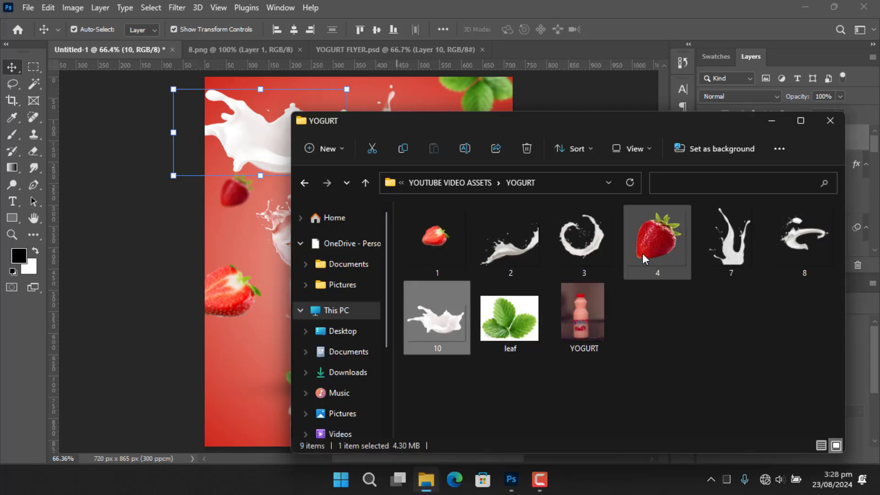
left_click_drag(657, 241, 261, 244)
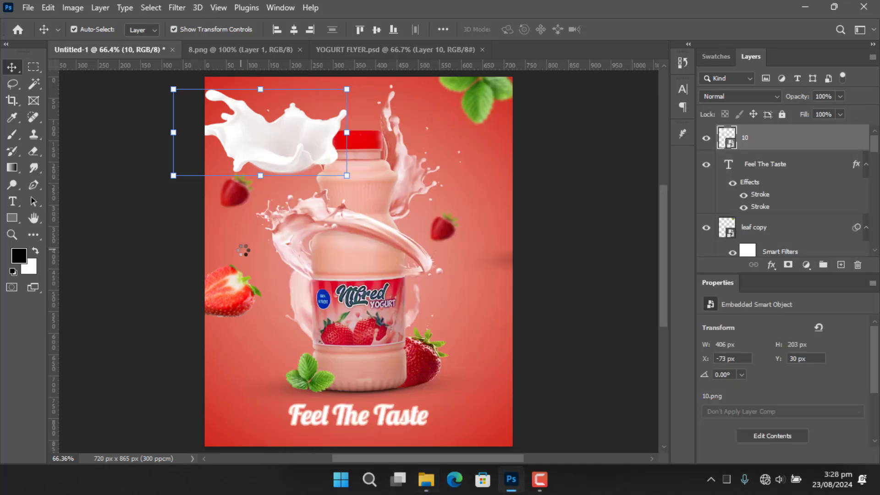
key("Return")
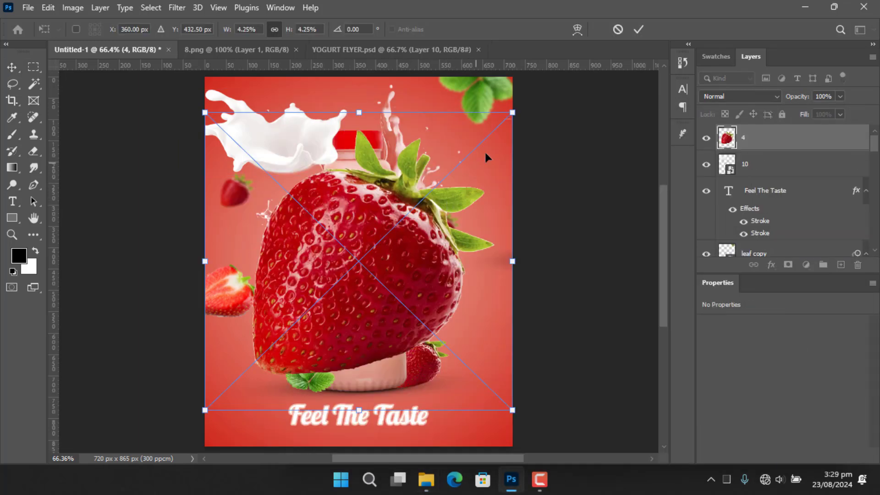
left_click_drag(513, 114, 372, 283)
left_click_drag(306, 325, 408, 211)
left_click_drag(416, 154, 358, 208)
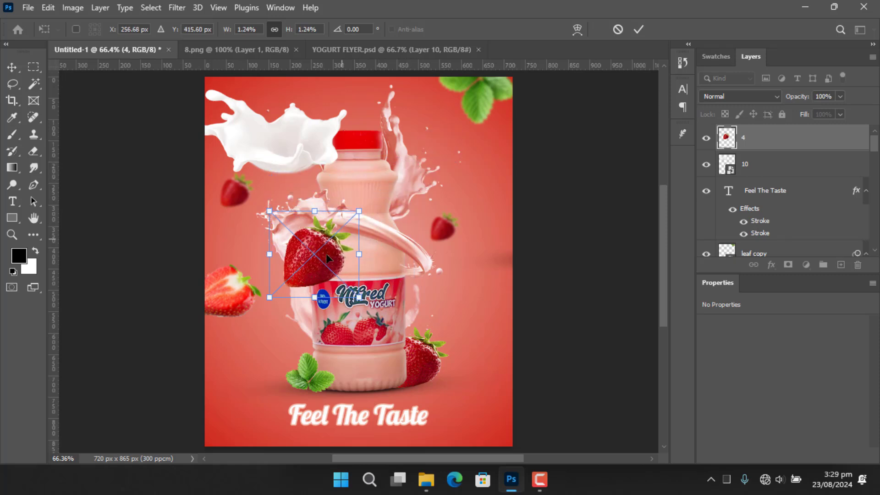
left_click_drag(301, 233, 276, 112)
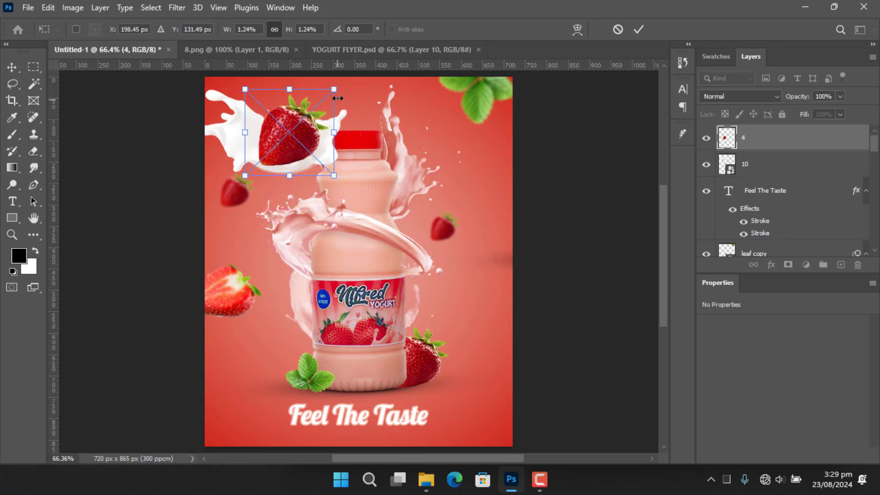
left_click(639, 30)
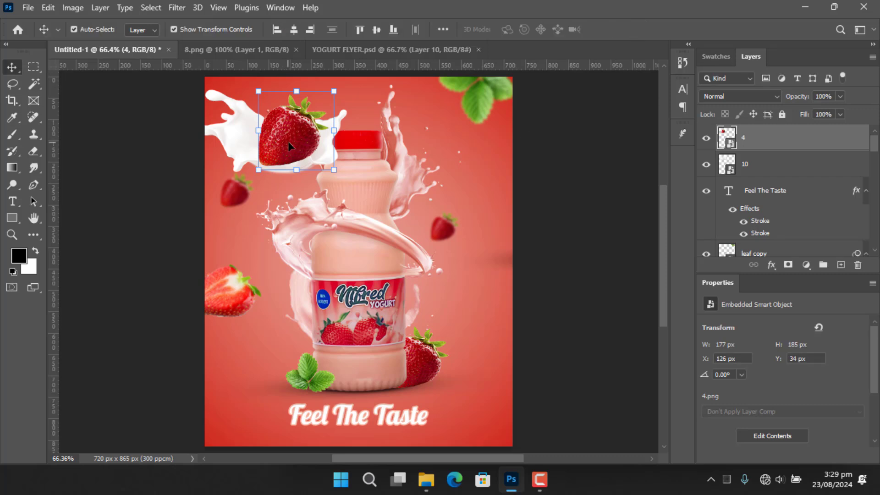
left_click_drag(292, 140, 285, 140)
key("Down")
key("Down")
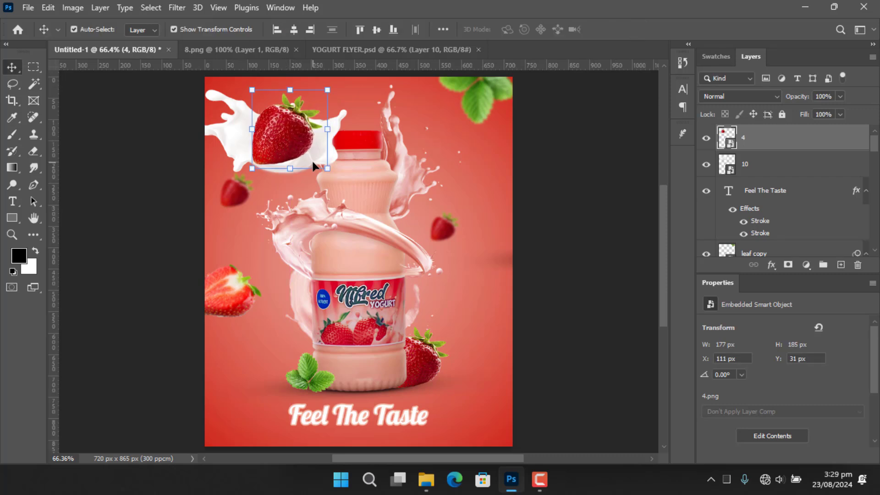
Step: Nudge the strawberry to X 113 px, Y 34 px and move the splash layer 10 above strawberry layer 4
key("Right")
key("Right")
key("Down")
key("Down")
key("Down")
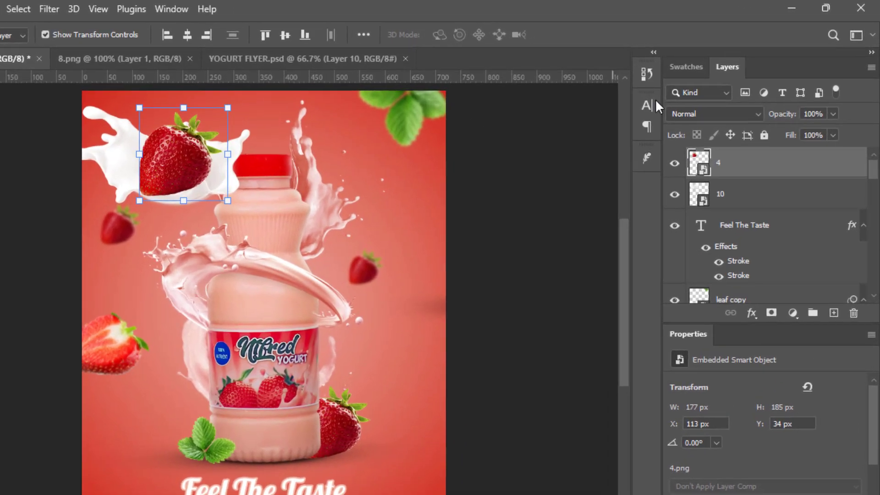
left_click_drag(760, 203, 763, 155)
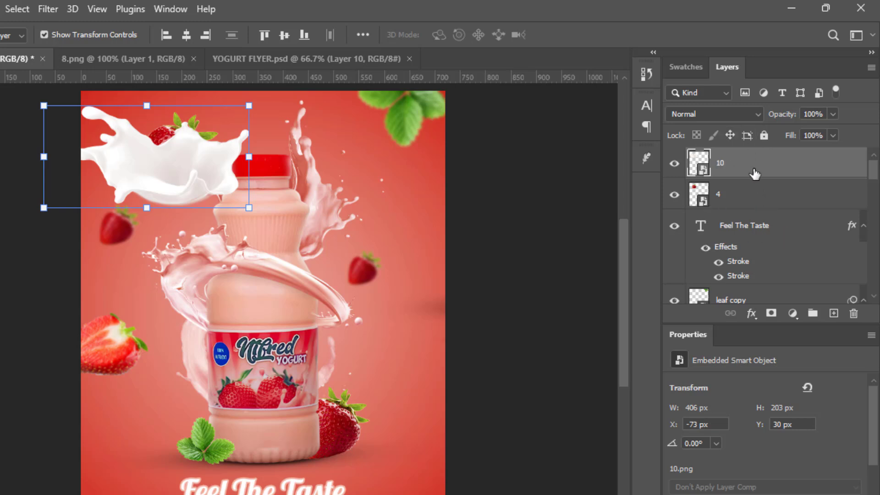
Step: Mask the splash layer 10 and paint over the strawberry with a soft 64 px black brush at 12% opacity to reveal it
left_click(771, 314)
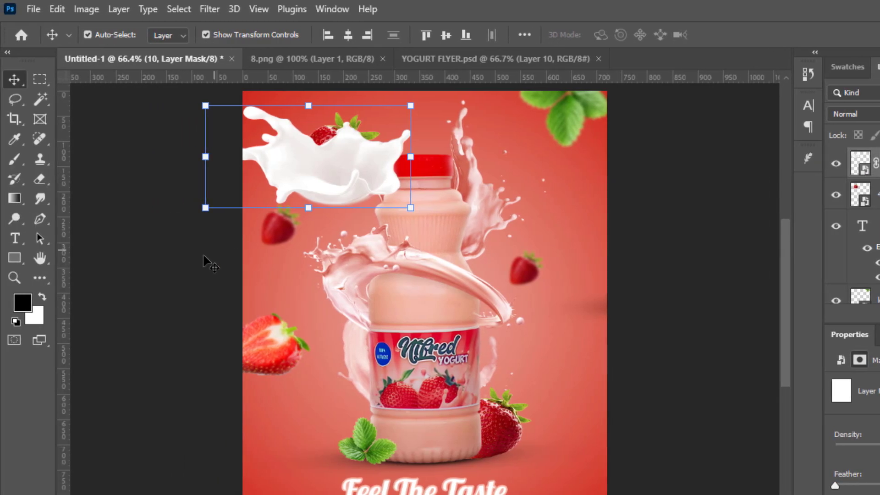
left_click(14, 159)
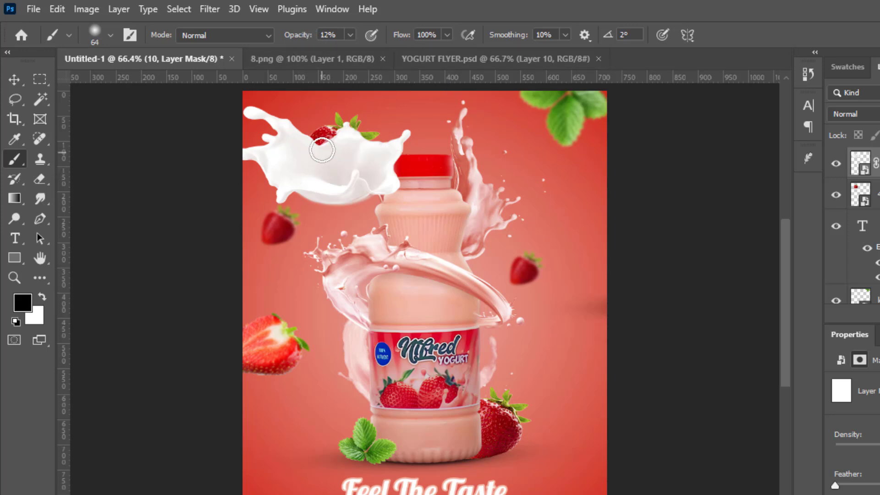
mouse_move(323, 152)
left_mouse_down()
mouse_move(341, 147)
mouse_move(315, 152)
left_mouse_up()
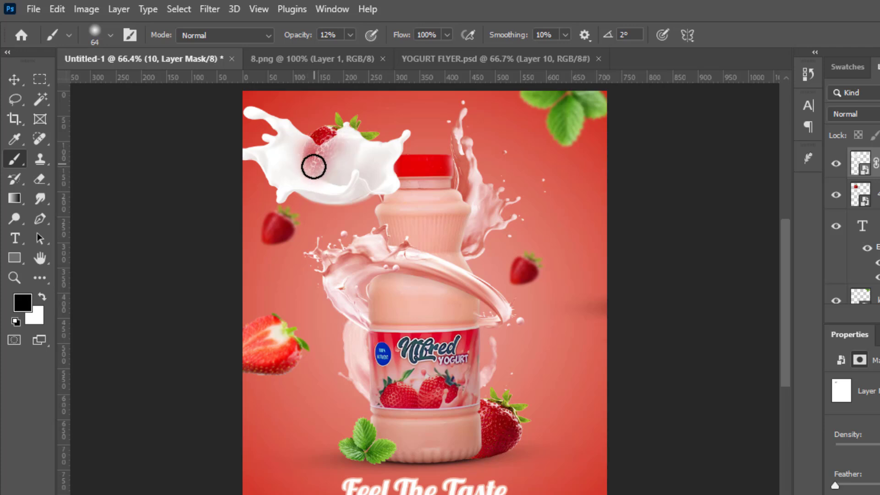
mouse_move(312, 158)
left_mouse_down()
mouse_move(342, 176)
mouse_move(341, 154)
mouse_move(318, 172)
mouse_move(294, 172)
mouse_move(316, 171)
mouse_move(296, 164)
mouse_move(299, 157)
mouse_move(308, 170)
mouse_move(316, 140)
mouse_move(306, 153)
mouse_move(321, 162)
mouse_move(314, 167)
mouse_move(354, 167)
mouse_move(344, 181)
mouse_move(350, 159)
mouse_move(328, 161)
mouse_move(309, 179)
mouse_move(333, 189)
mouse_move(312, 189)
mouse_move(297, 173)
mouse_move(318, 159)
mouse_move(343, 183)
mouse_move(344, 208)
mouse_move(321, 179)
mouse_move(348, 178)
mouse_move(316, 184)
mouse_move(307, 160)
mouse_move(318, 147)
mouse_move(309, 170)
mouse_move(330, 180)
mouse_move(347, 167)
mouse_move(348, 177)
mouse_move(342, 150)
mouse_move(354, 158)
mouse_move(352, 180)
mouse_move(317, 192)
mouse_move(294, 174)
mouse_move(315, 158)
mouse_move(312, 144)
mouse_move(334, 144)
mouse_move(353, 126)
mouse_move(362, 150)
mouse_move(336, 133)
mouse_move(367, 147)
mouse_move(323, 139)
mouse_move(310, 158)
mouse_move(341, 142)
mouse_move(336, 167)
mouse_move(361, 146)
left_mouse_up()
key("v")
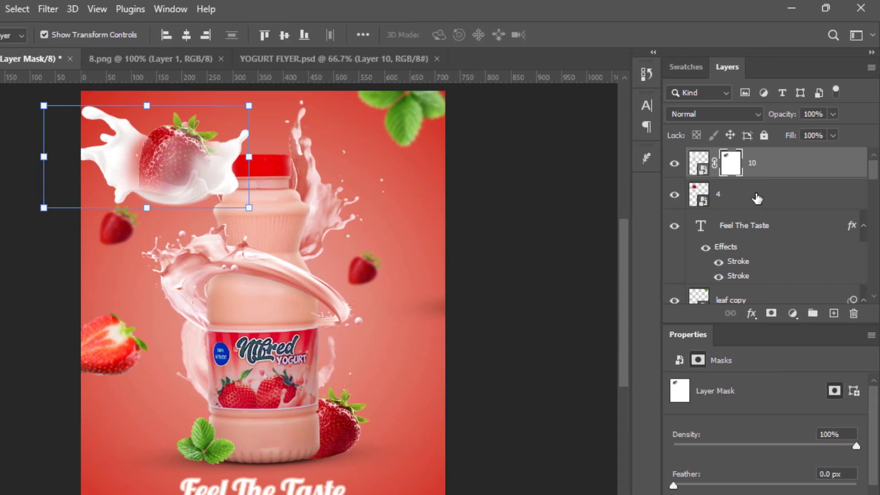
Step: Group layers 10 and 4 and transform the group with a horizontal flip at 58.44% scale
left_click(750, 197, "shift")
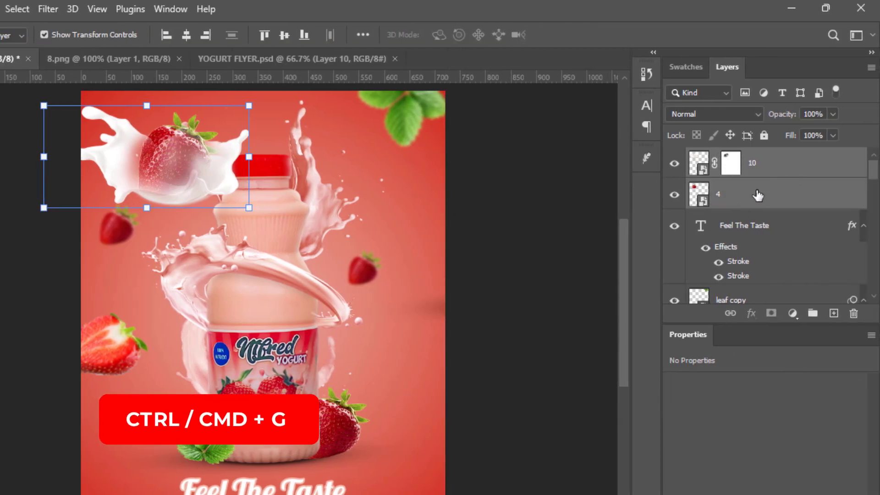
key("ctrl+g")
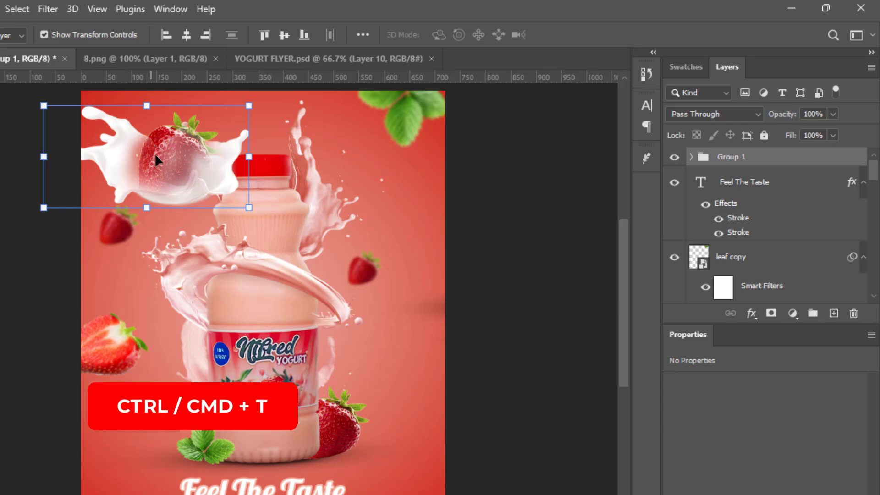
key("ctrl+t")
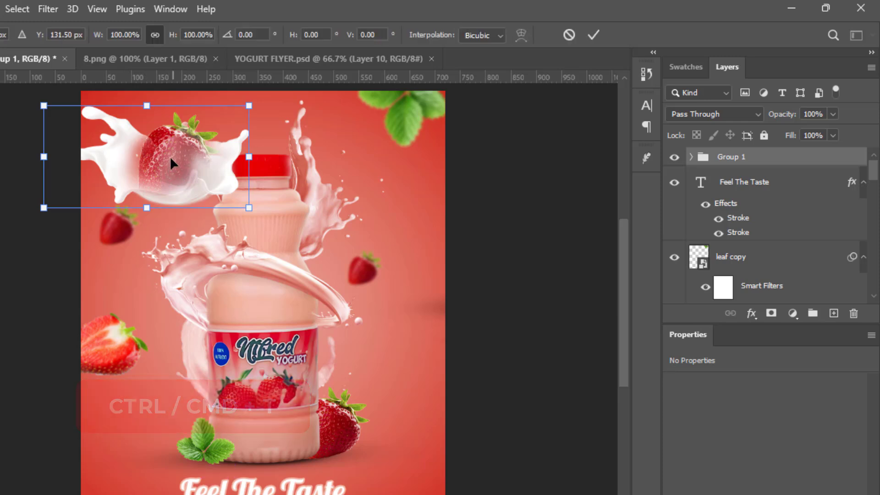
right_click(158, 155)
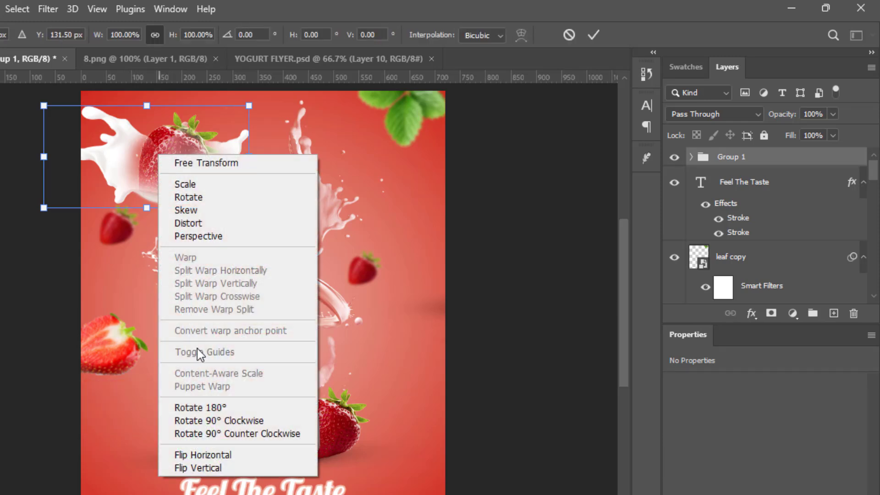
left_click(223, 455)
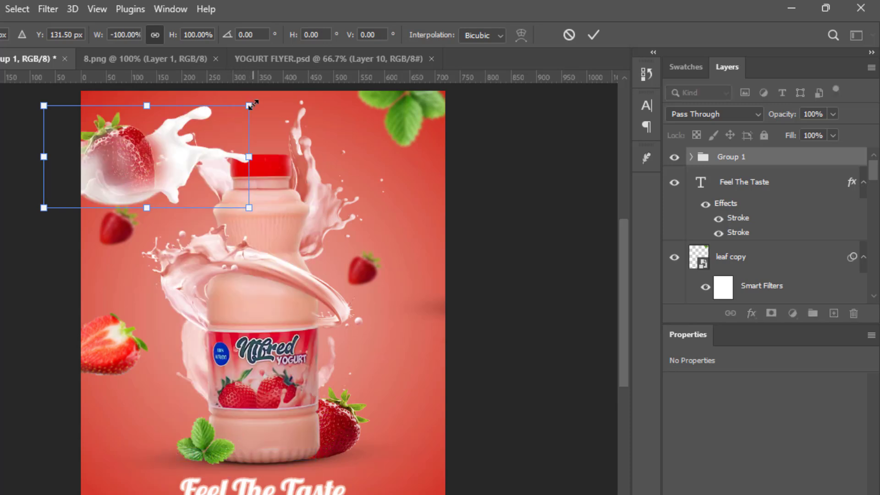
left_click_drag(251, 105, 173, 150)
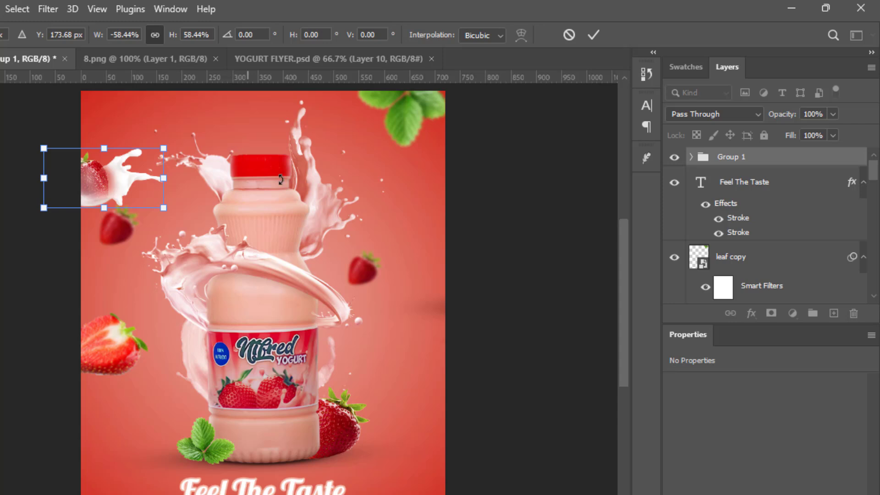
left_click(593, 35)
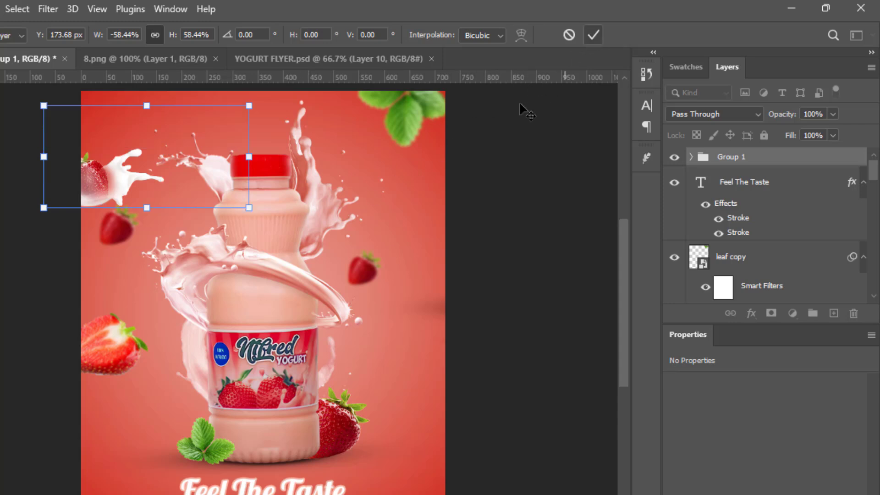
Step: Move the splash group slightly upward at the canvas's left edge and transform it to -16.51° rotation and 92.40% scale
left_click_drag(242, 250, 242, 230)
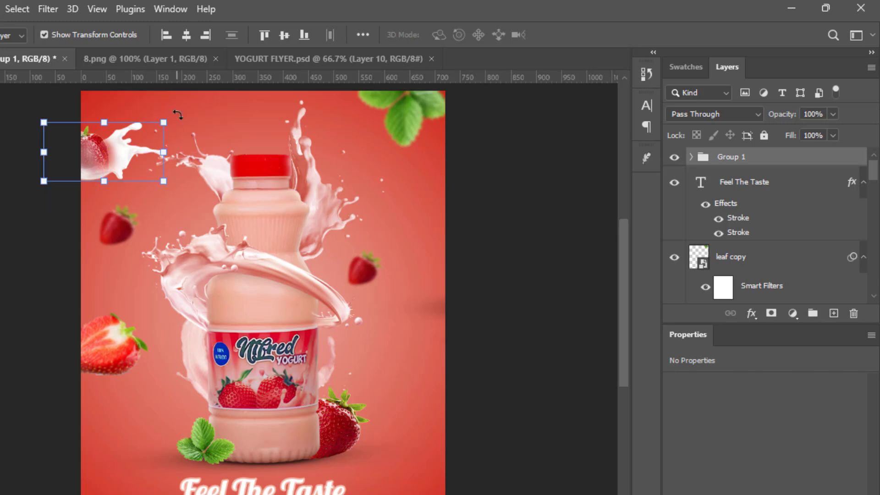
left_click_drag(181, 110, 145, 113)
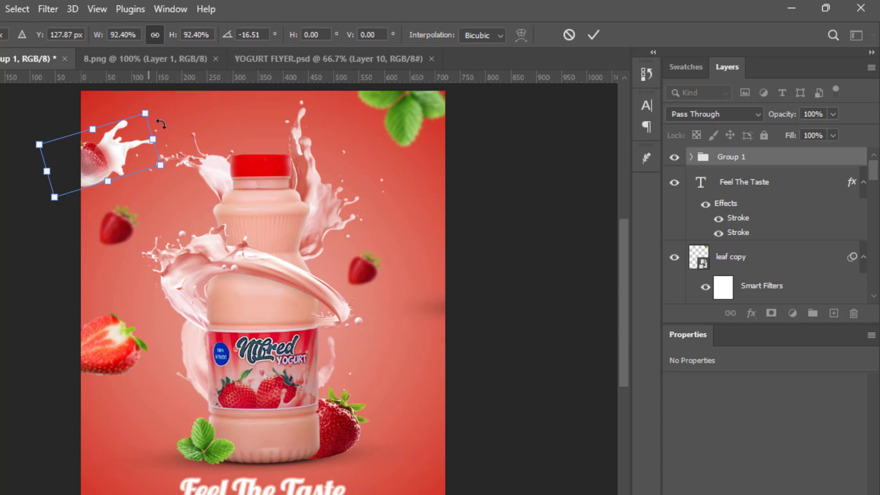
left_click(594, 35)
left_click_drag(301, 229, 306, 227)
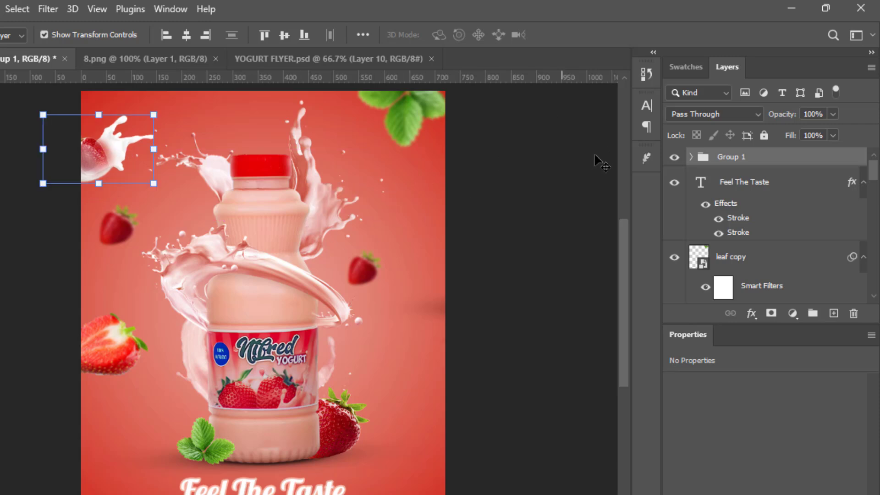
Step: Add a Color Balance adjustment clipped to splash layer 10, with midtones Cyan–Red +100, Magenta–Green -100 and Yellow–Blue -100
left_click(690, 157)
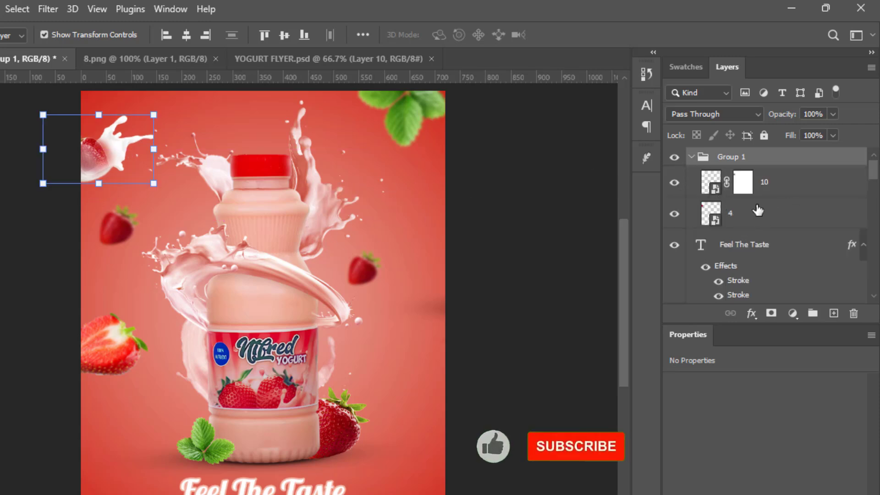
left_click(775, 188)
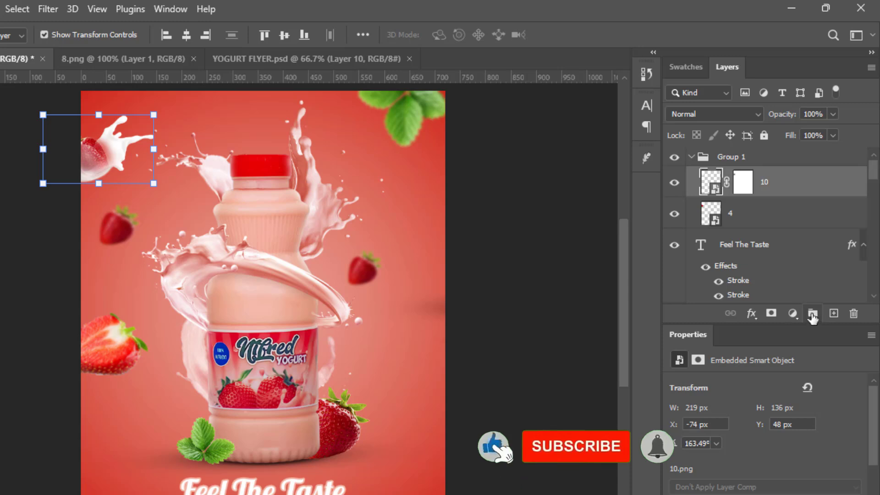
left_click(793, 315)
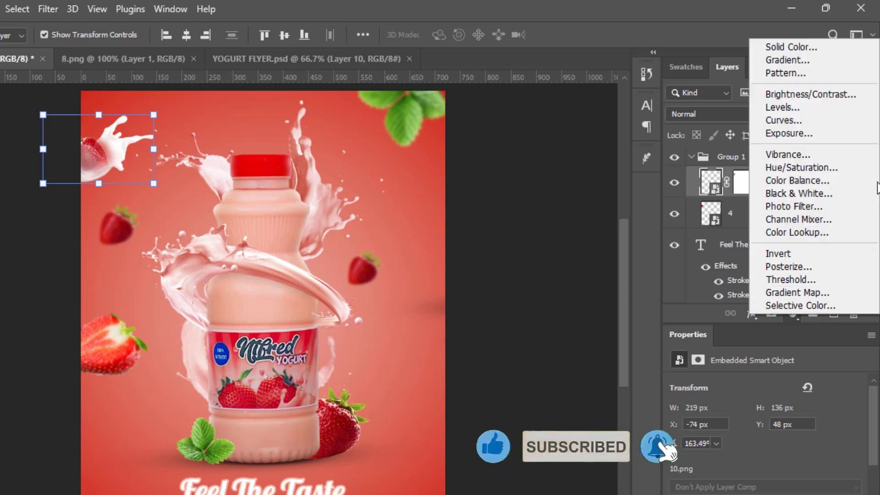
left_click(810, 180)
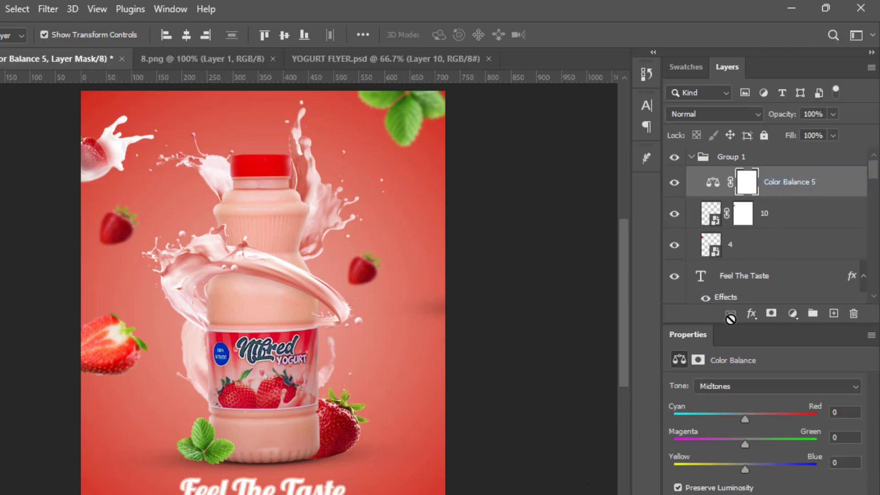
left_click_drag(745, 418, 816, 414)
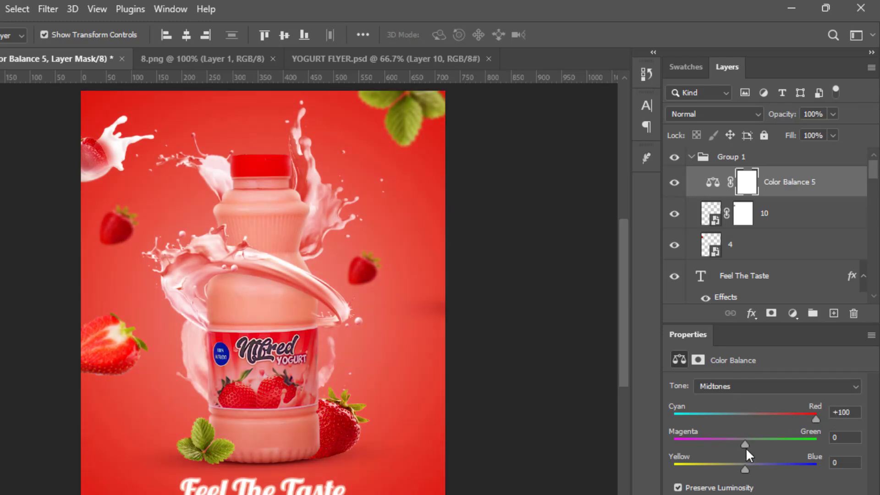
left_click_drag(745, 447, 651, 456)
left_click_drag(744, 470, 638, 474)
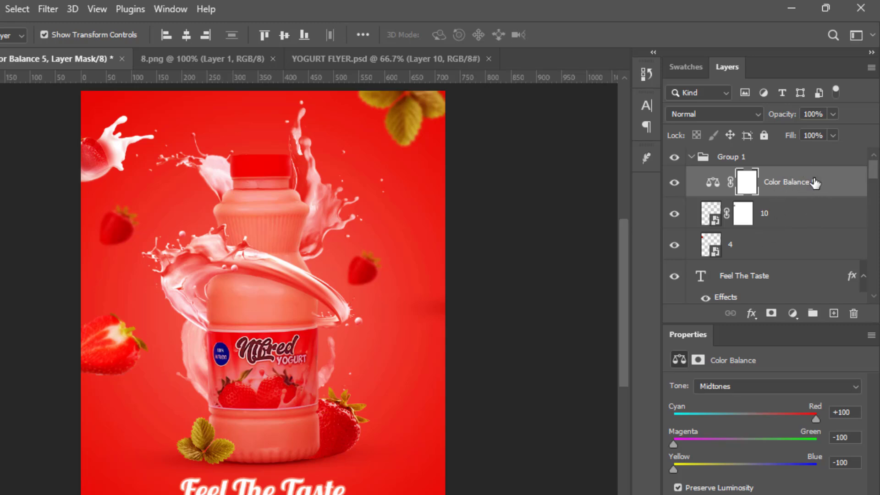
right_click(814, 186)
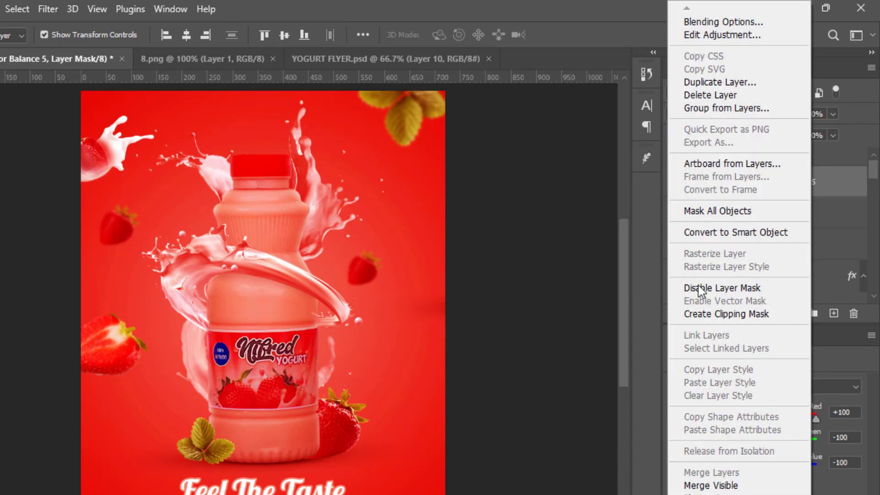
left_click(748, 315)
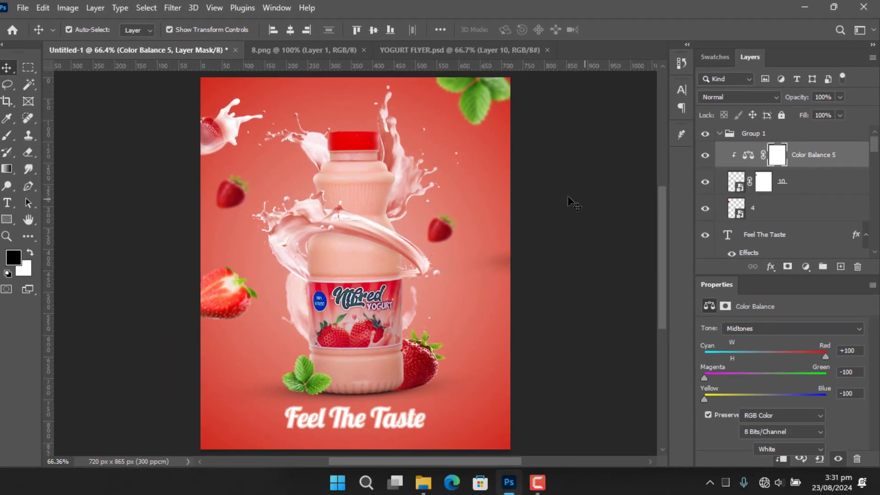
Step: Deselect all layers and review the finished advertisement in full-screen view before returning to the standard view
left_click(69, 314, "ctrl")
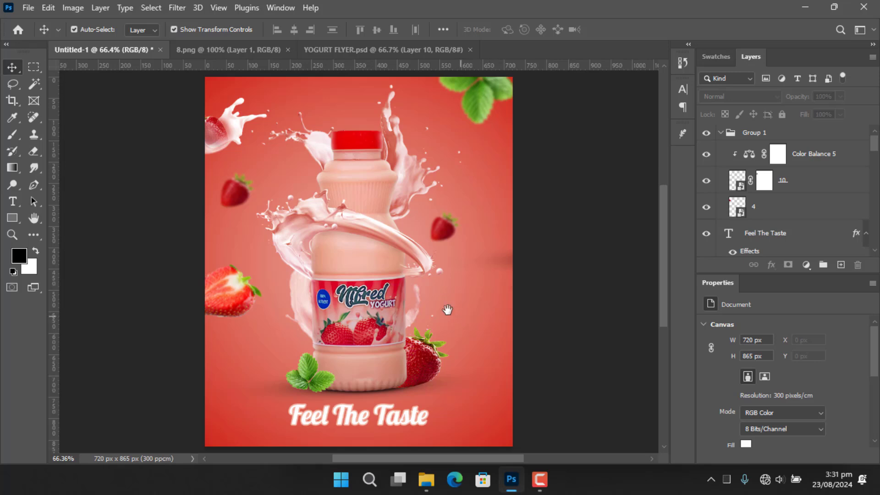
mouse_move(447, 310)
left_mouse_down()
mouse_move(482, 318)
mouse_move(455, 306)
mouse_move(462, 310)
left_mouse_up()
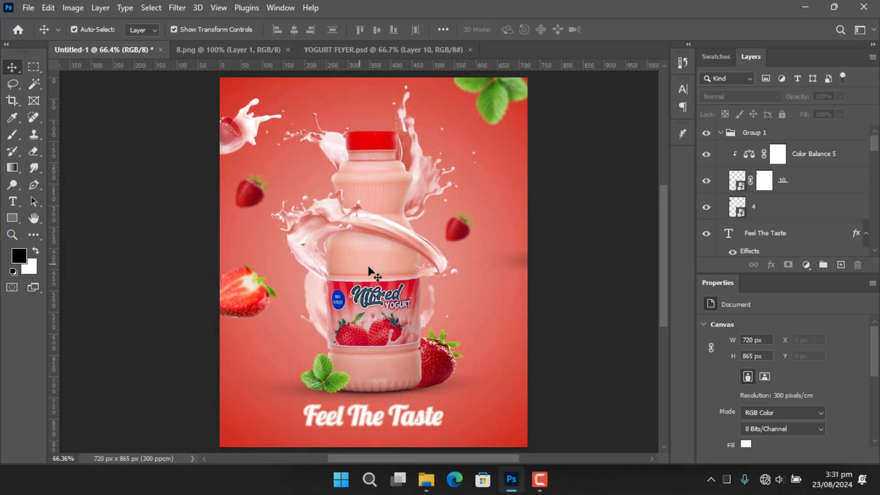
key("f")
key("f")
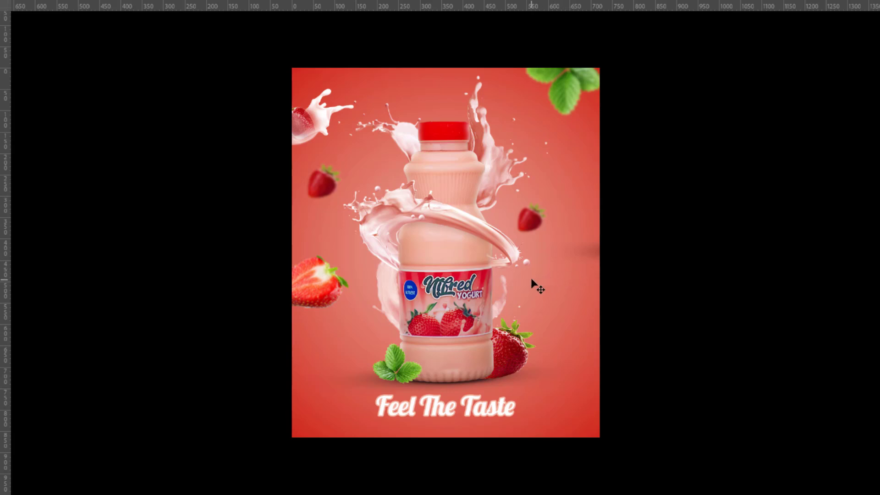
key("f")
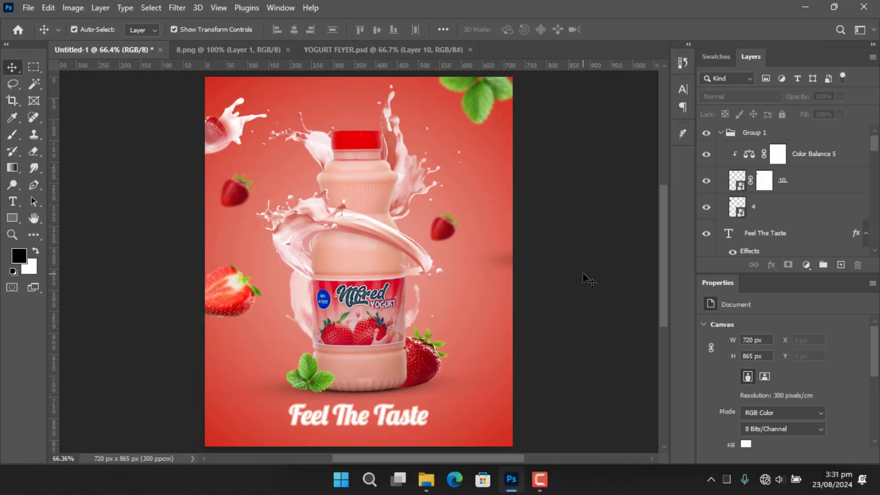